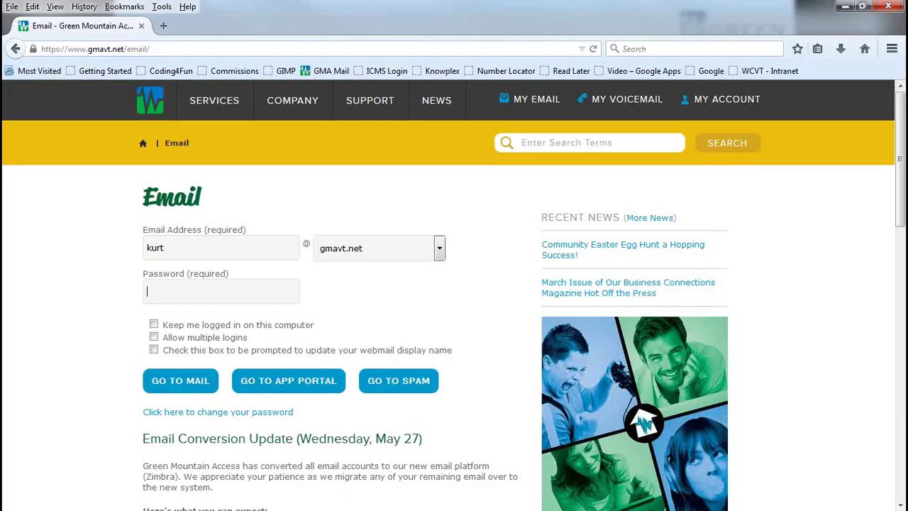
Step: Enter the account password, correcting a typo, and go to the webmail inbox
{"action": "type", "text": "a"}
{"action": "key", "text": "BackSpace"}
{"action": "type", "text": "*********"}
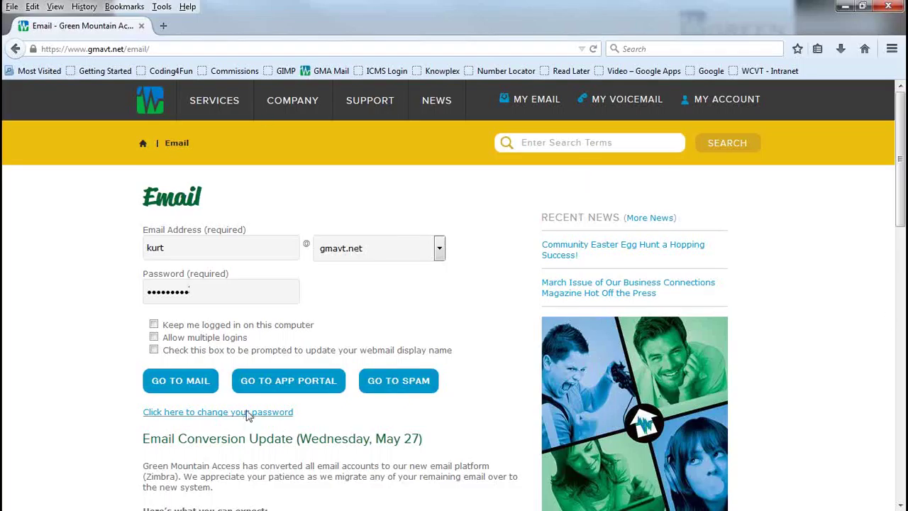
{"action": "left_click", "coordinate": [155, 382]}
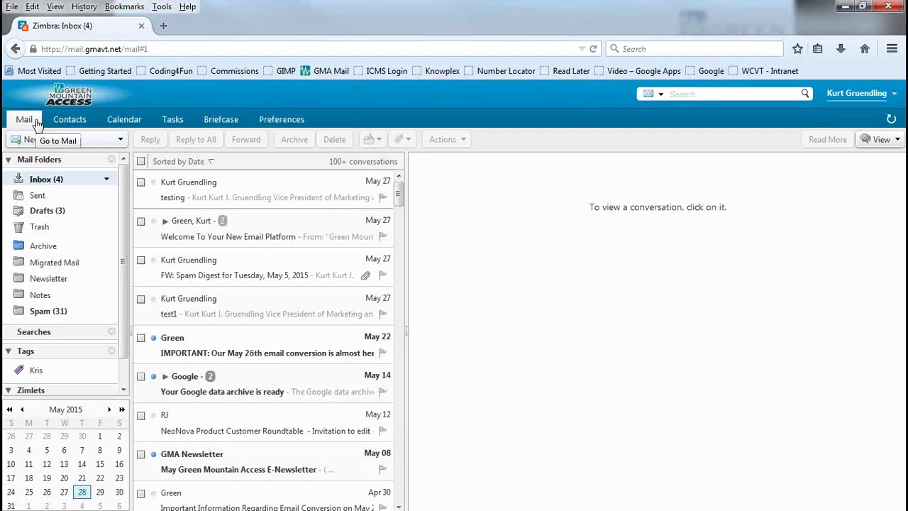
{"action": "left_click", "coordinate": [80, 126]}
{"action": "left_click", "coordinate": [130, 125]}
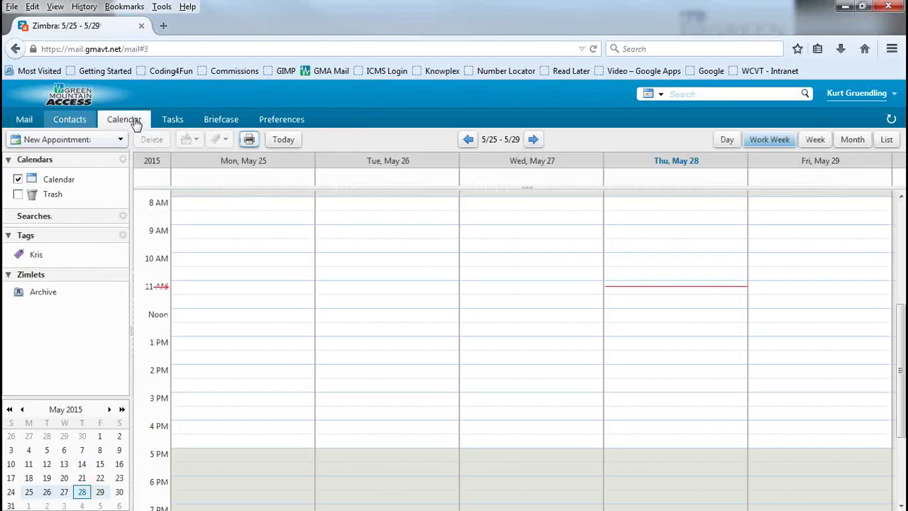
{"action": "left_click", "coordinate": [173, 121]}
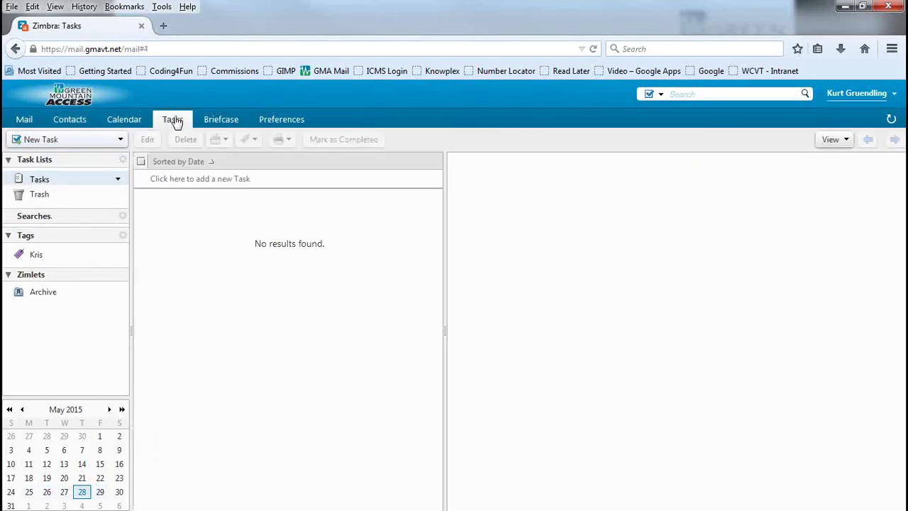
{"action": "left_click", "coordinate": [216, 122]}
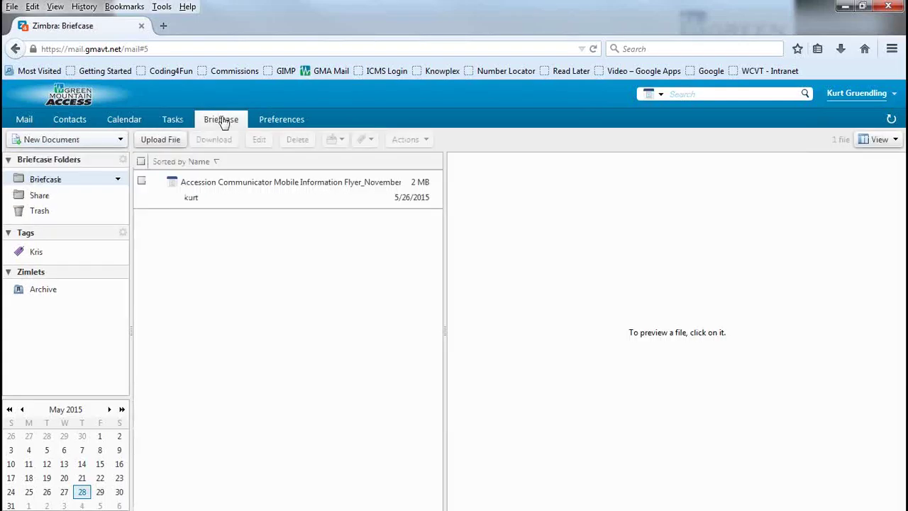
{"action": "left_click", "coordinate": [298, 122]}
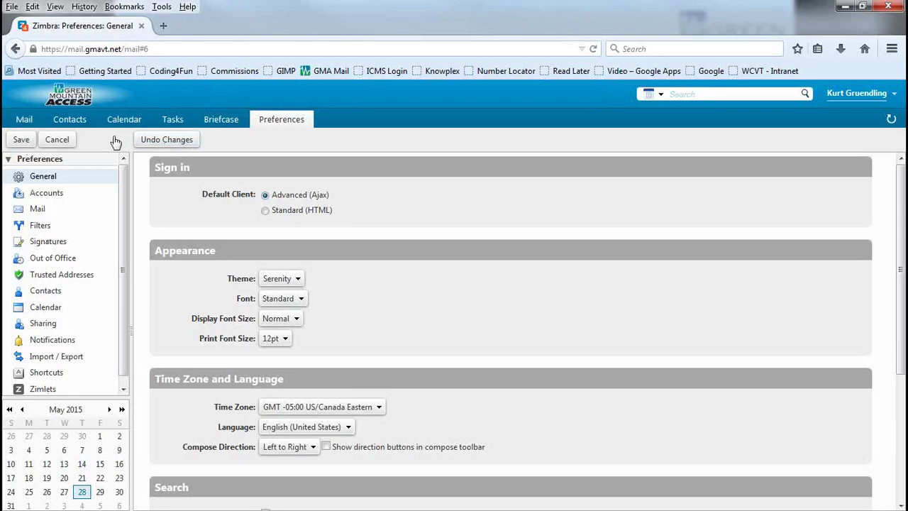
{"action": "left_click", "coordinate": [23, 120]}
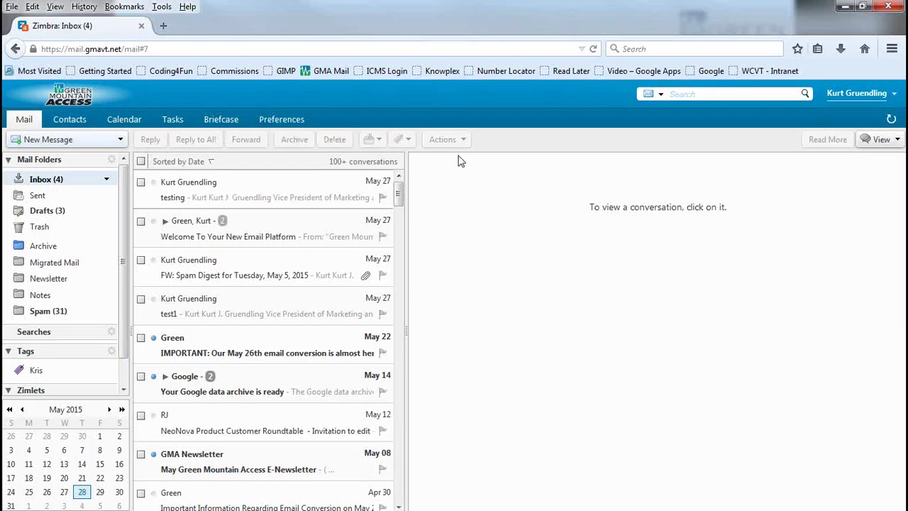
Step: Preview the 'testing' message, open it in its own tab, then close that tab
{"action": "left_click", "coordinate": [310, 197]}
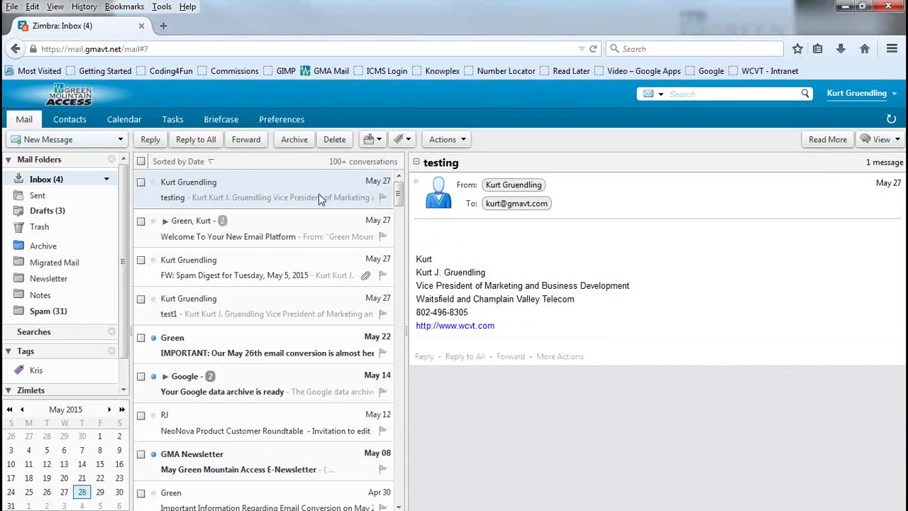
{"action": "double_click", "coordinate": [241, 194]}
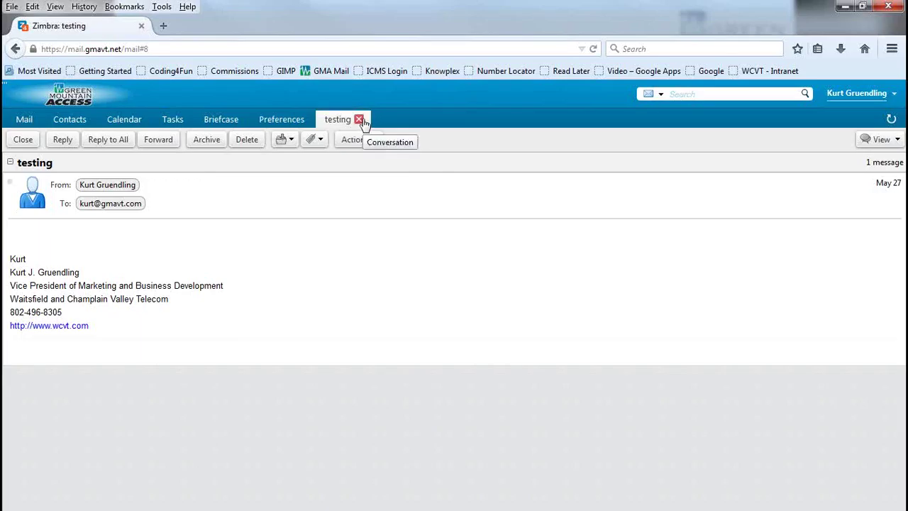
{"action": "left_click", "coordinate": [360, 120]}
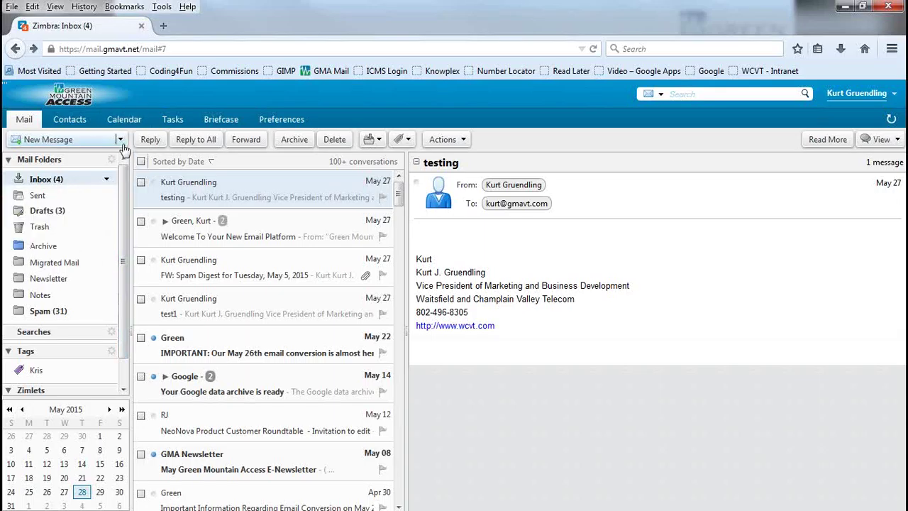
Step: Start composing a new email message from the New menu
{"action": "left_click", "coordinate": [120, 140]}
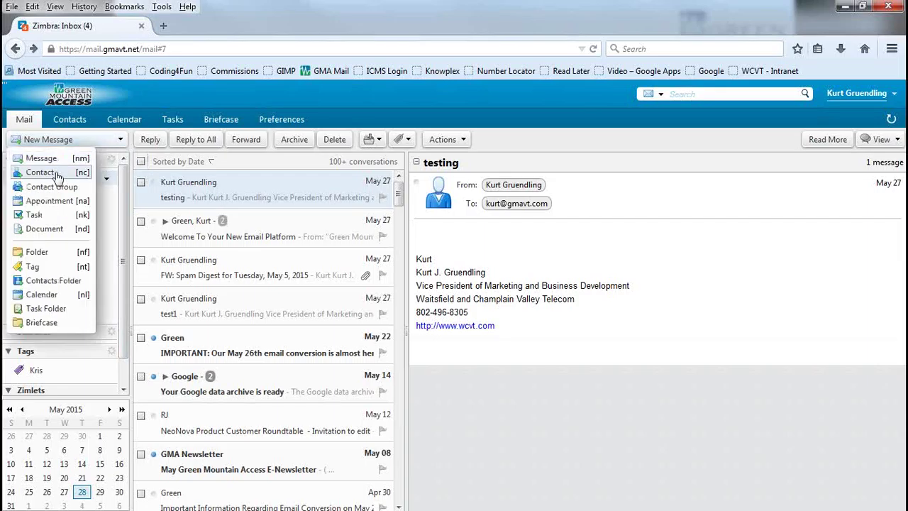
{"action": "left_click", "coordinate": [71, 140]}
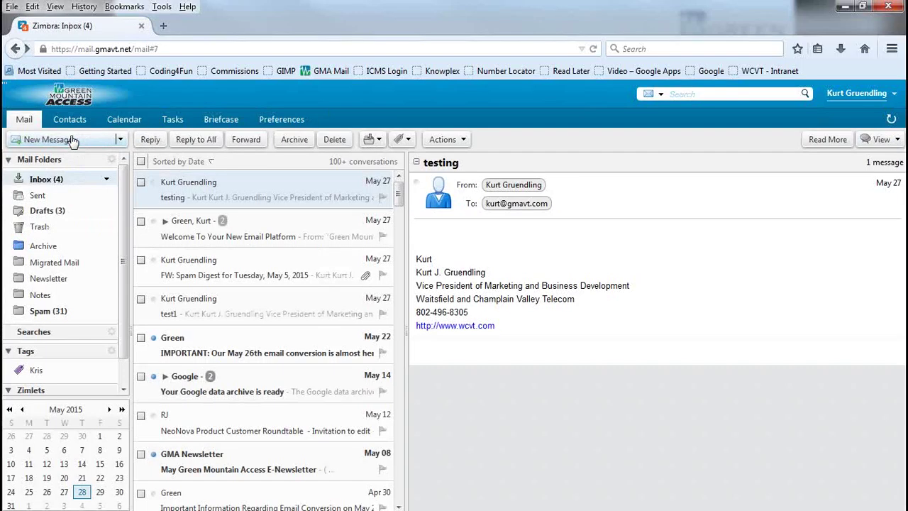
{"action": "left_click", "coordinate": [71, 139]}
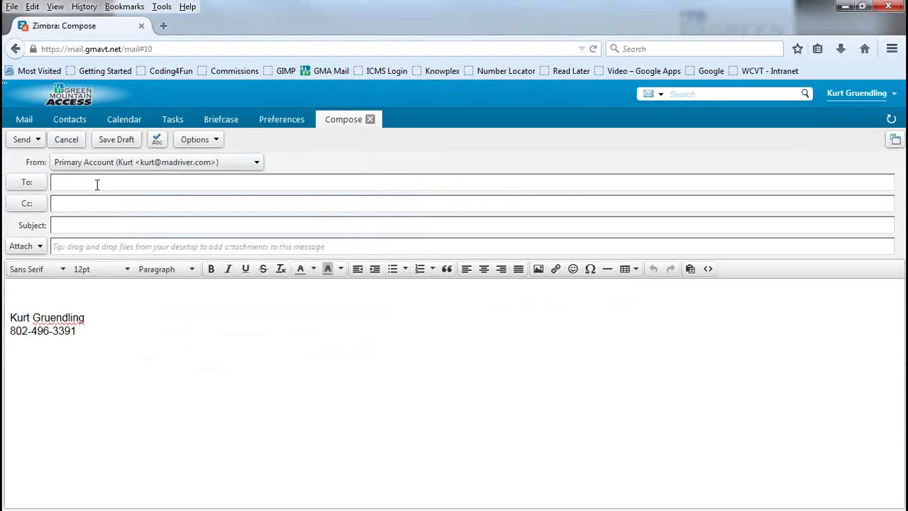
Step: Browse the To: contacts picker and cancel it without choosing anyone
{"action": "left_click", "coordinate": [25, 183]}
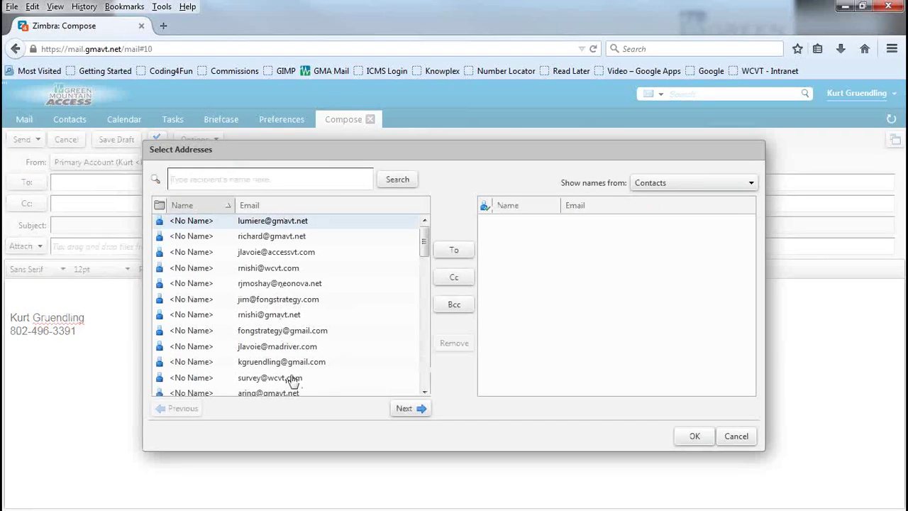
{"action": "left_click_drag", "start_coordinate": [424, 240], "coordinate": [423, 217]}
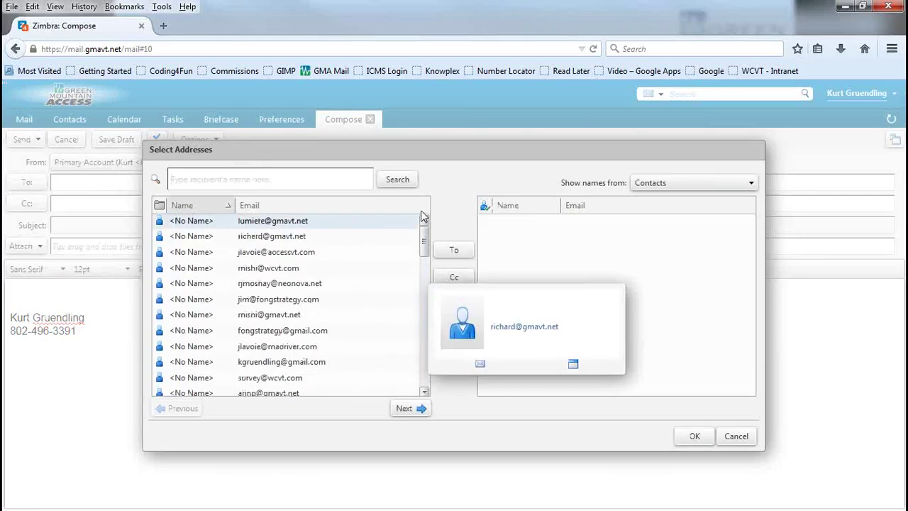
{"action": "left_click", "coordinate": [736, 436]}
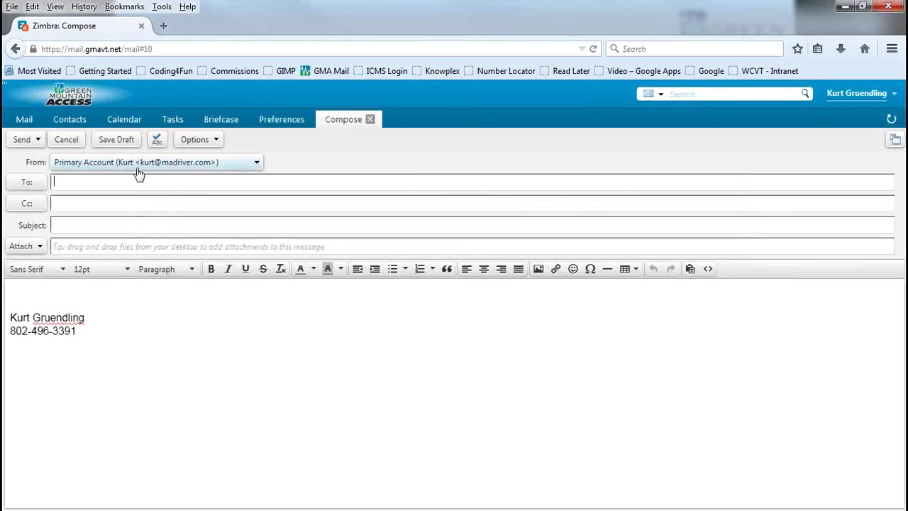
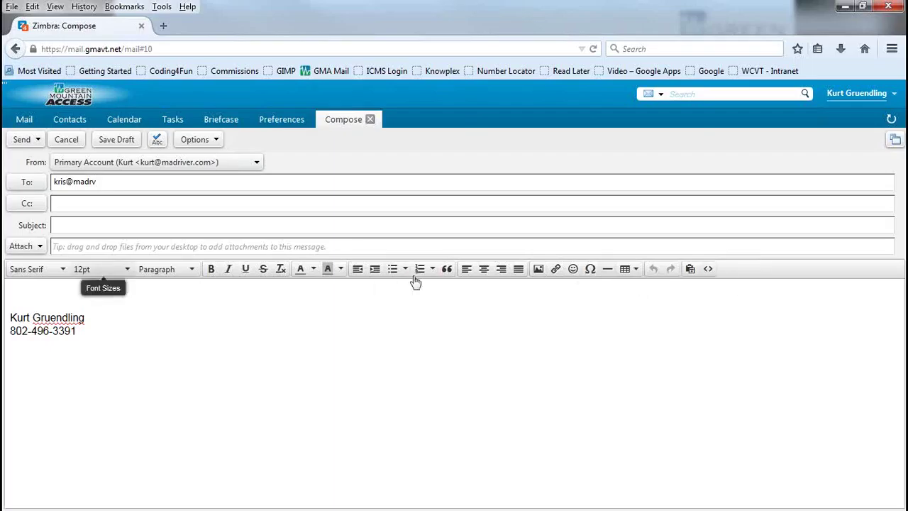
Step: Enter the recipient's e-mail address in To, fixing typos, then check Attach options and return to the body
{"action": "left_click", "coordinate": [41, 247]}
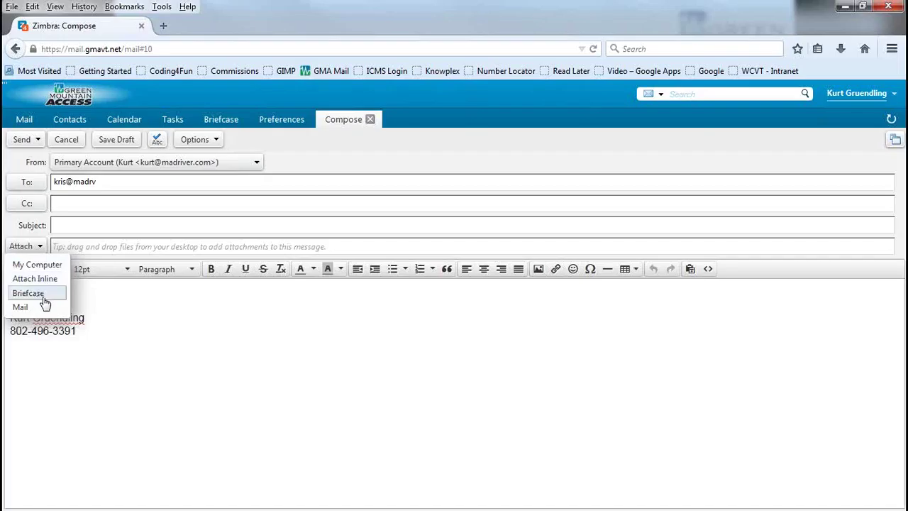
{"action": "left_click", "coordinate": [246, 349]}
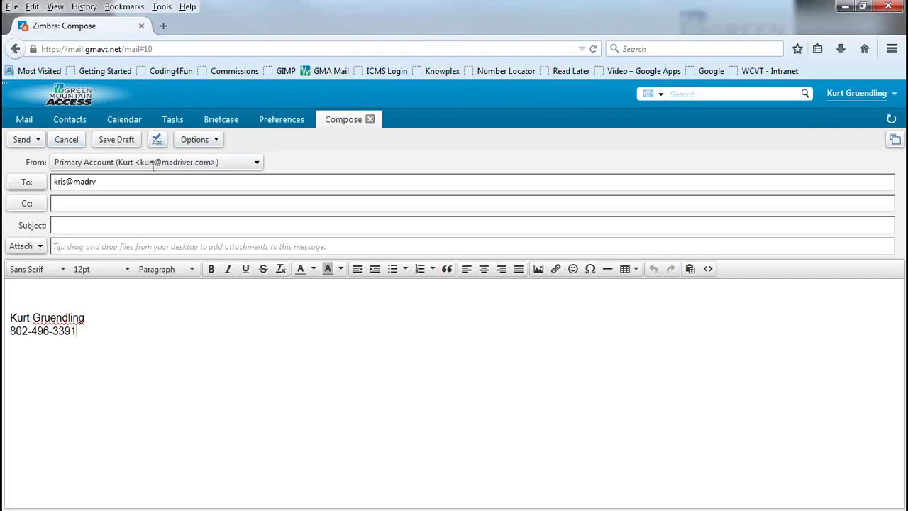
{"action": "left_click", "coordinate": [258, 164]}
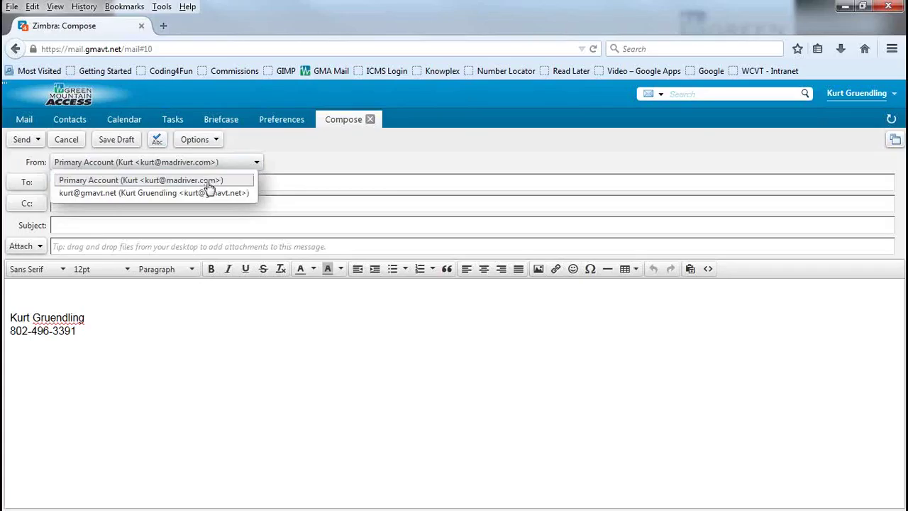
{"action": "left_click", "coordinate": [298, 147]}
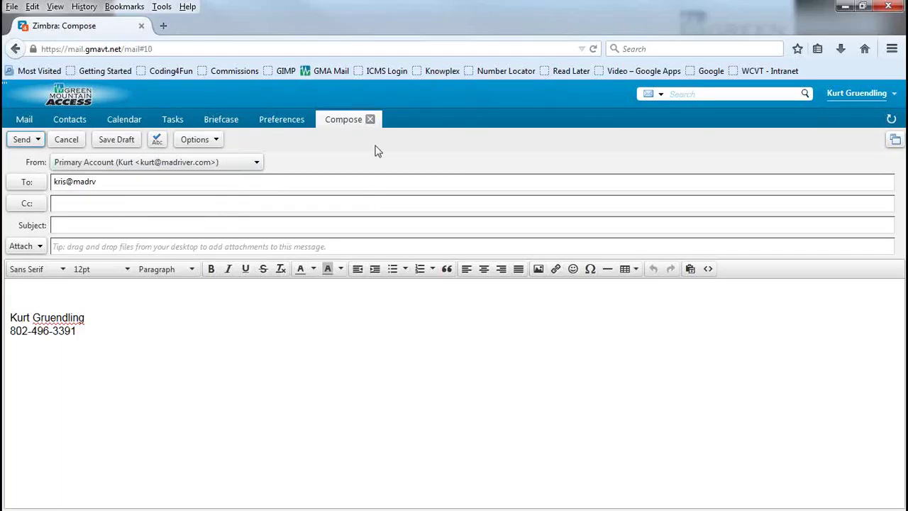
{"action": "left_click", "coordinate": [38, 140]}
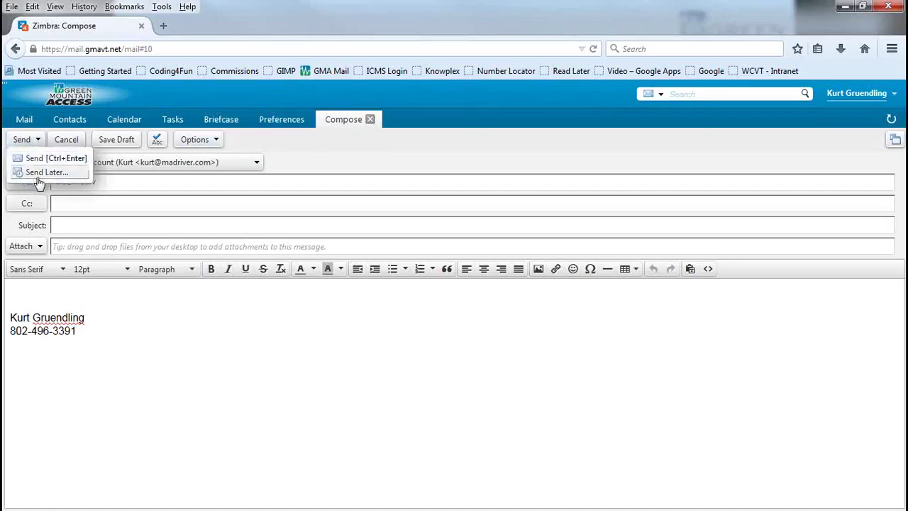
{"action": "left_click", "coordinate": [39, 173]}
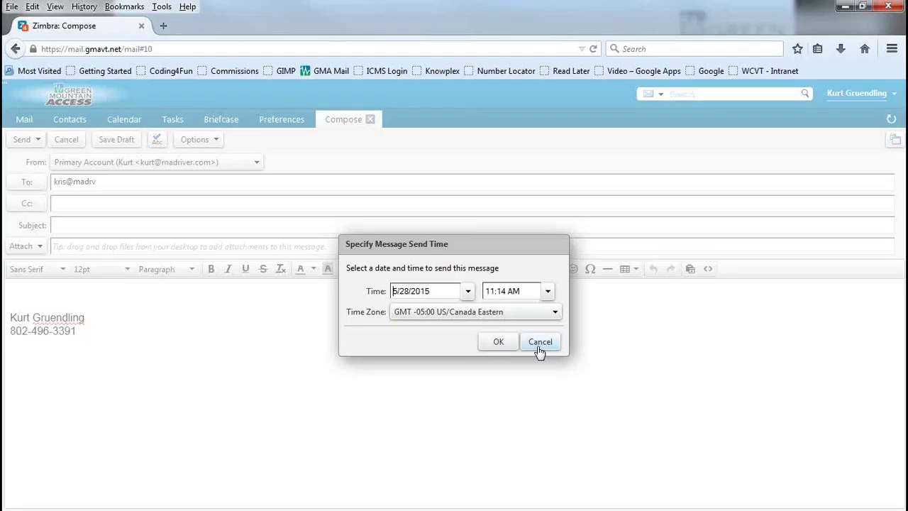
{"action": "left_click", "coordinate": [539, 343]}
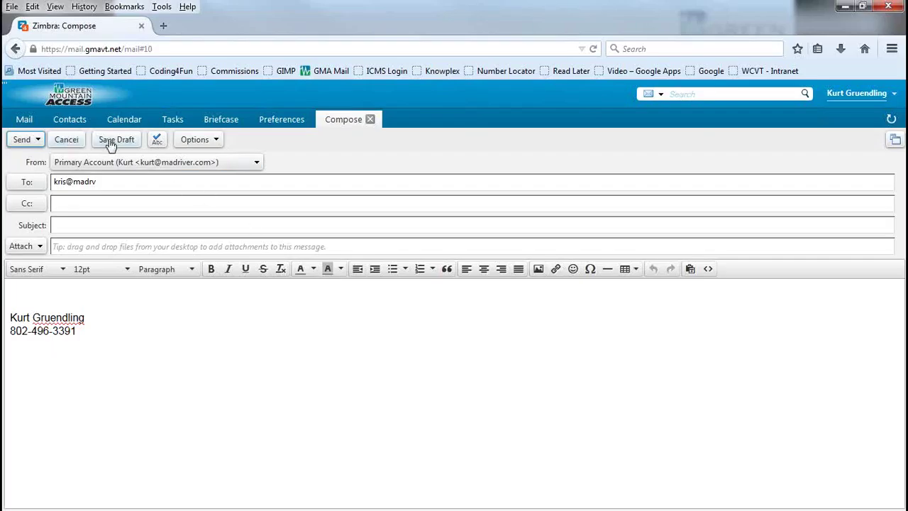
{"action": "left_click", "coordinate": [66, 140]}
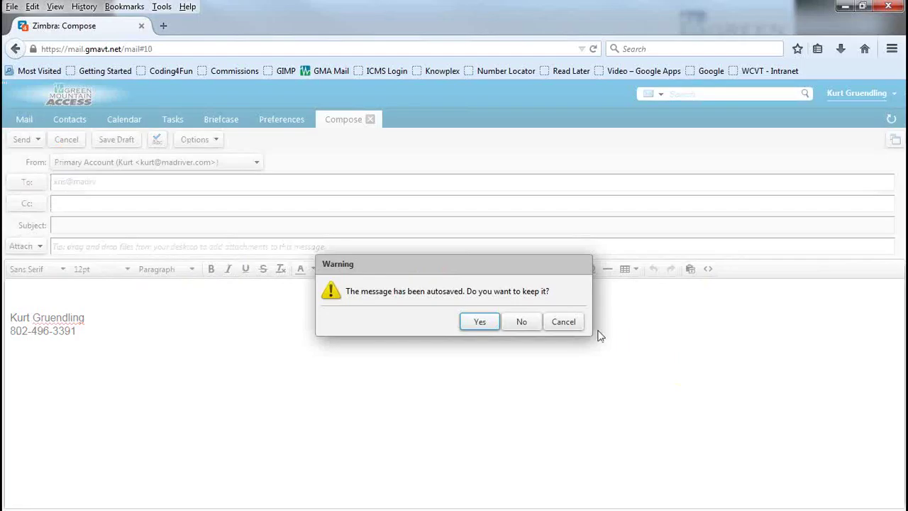
{"action": "left_click", "coordinate": [562, 324]}
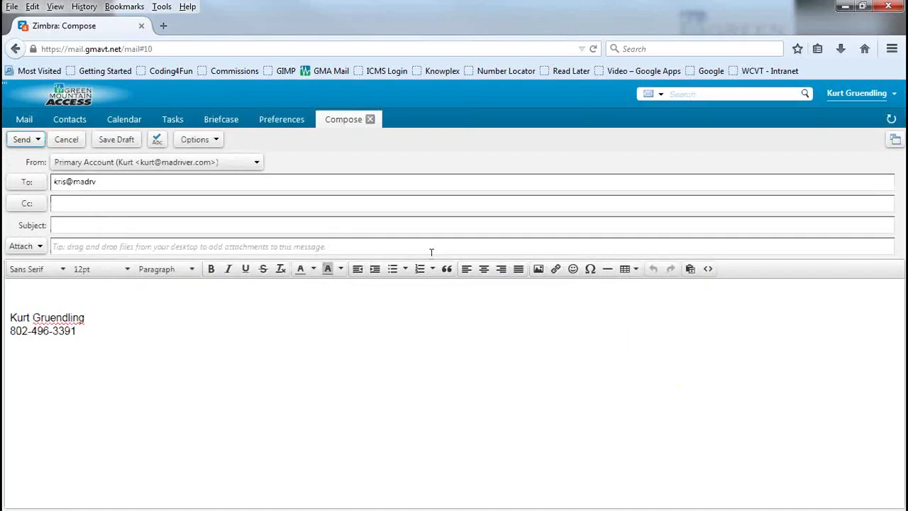
Step: Show the new message's Options menu and its Signature submenu
{"action": "left_click", "coordinate": [205, 142]}
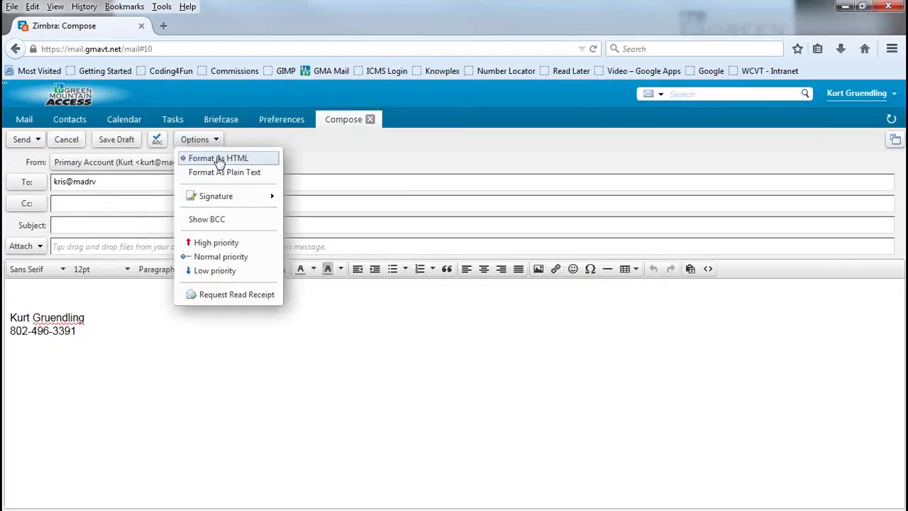
{"action": "mouse_move", "coordinate": [243, 197]}
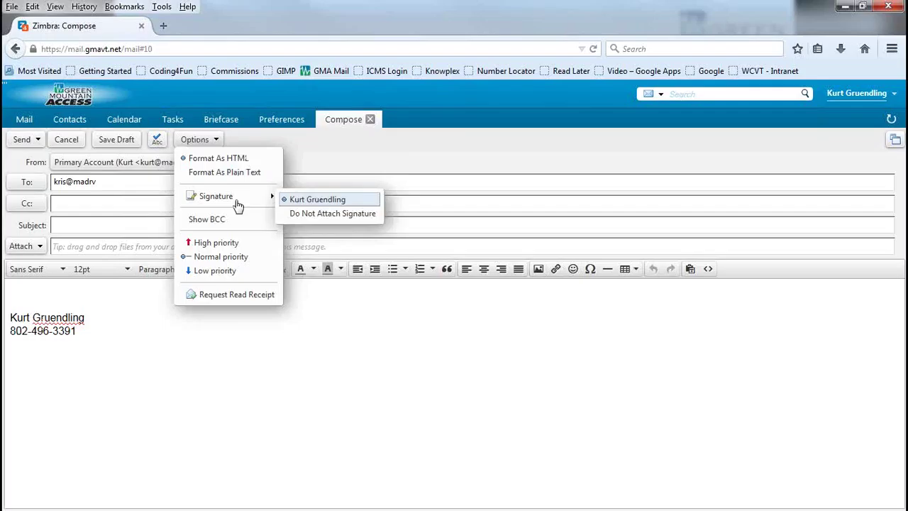
{"action": "left_click", "coordinate": [323, 214]}
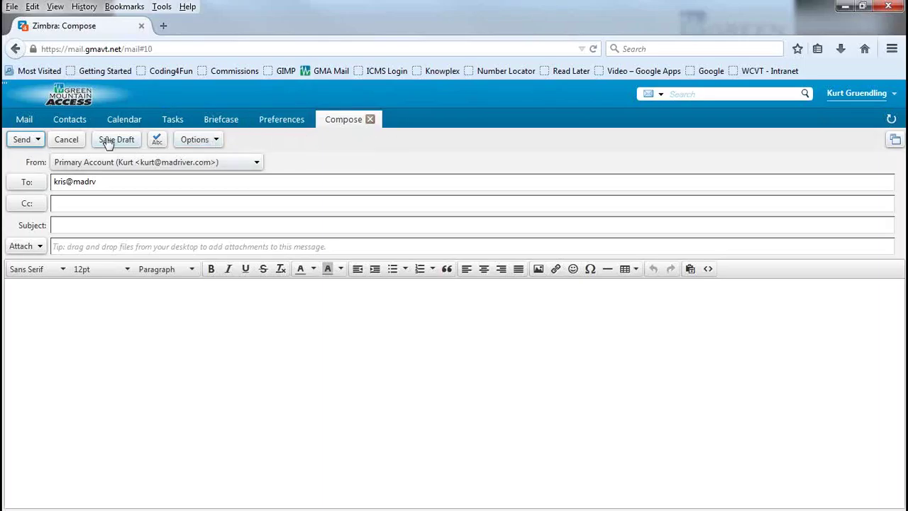
{"action": "left_click", "coordinate": [369, 120]}
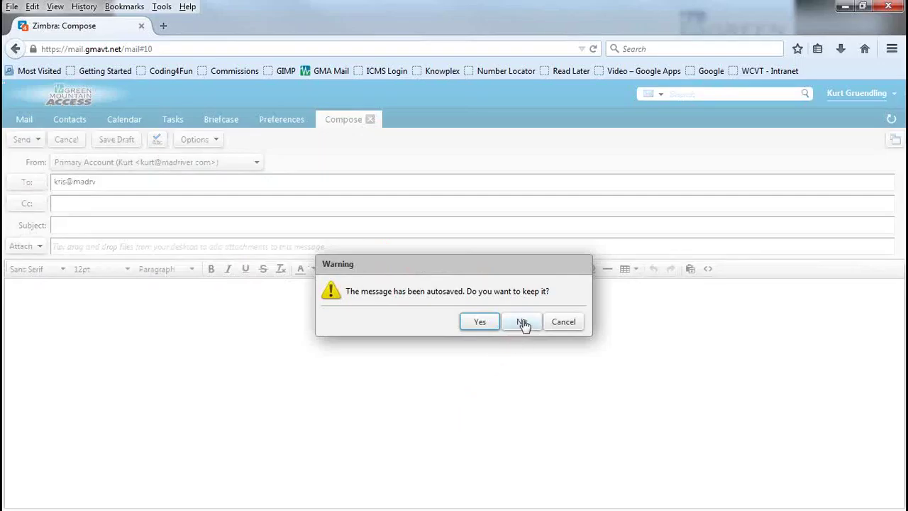
{"action": "left_click", "coordinate": [570, 332]}
{"action": "left_click", "coordinate": [207, 142]}
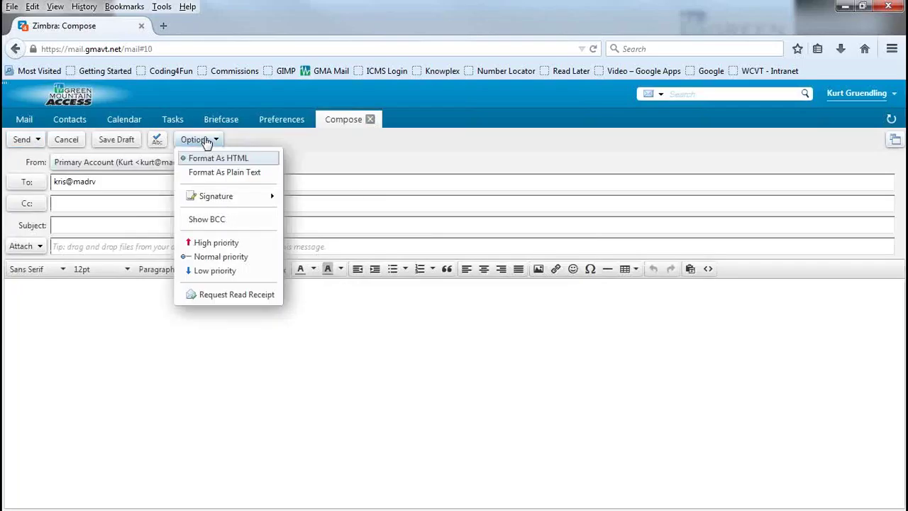
{"action": "left_click", "coordinate": [217, 243]}
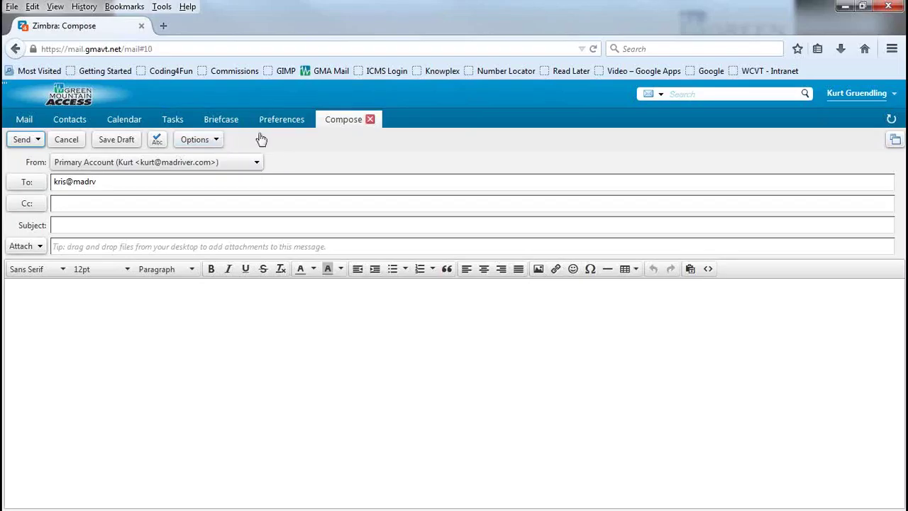
Step: Close the compose tab and decline keeping the autosaved draft
{"action": "left_click", "coordinate": [371, 120]}
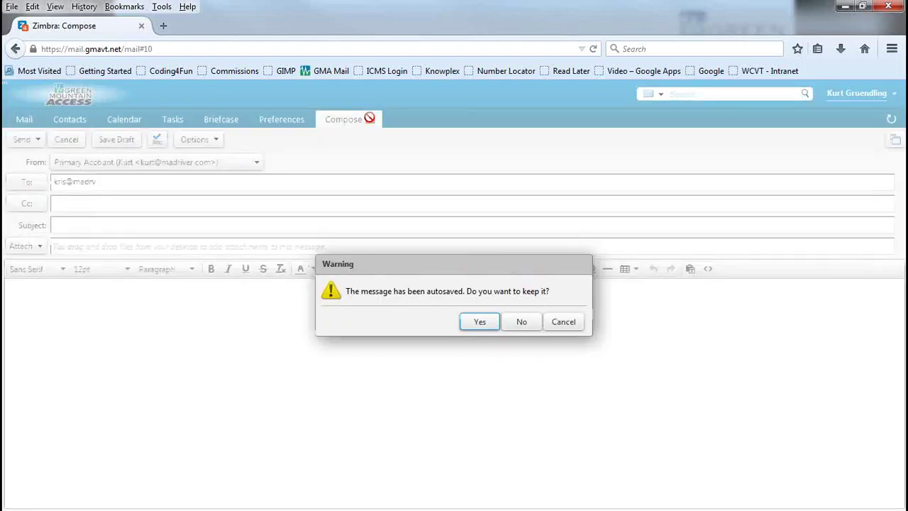
{"action": "left_click", "coordinate": [521, 322]}
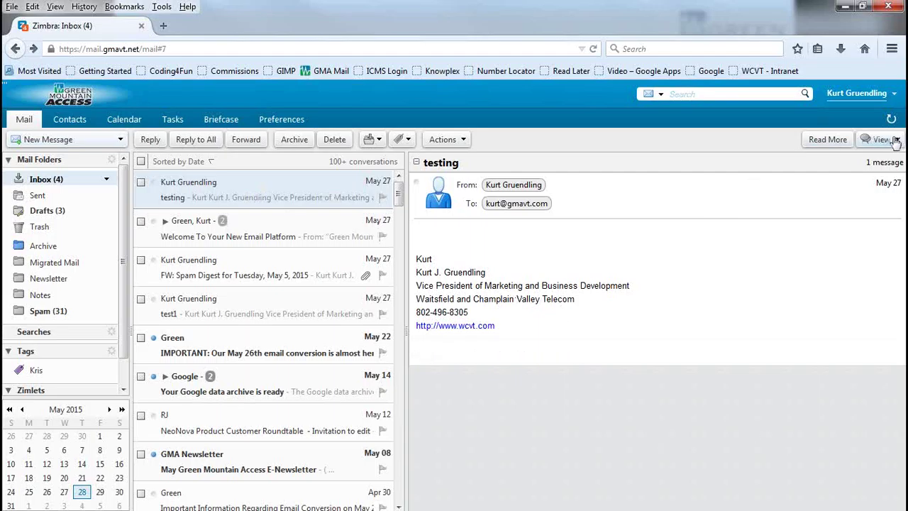
Step: Switch the Inbox view to By Message after briefly opening the Google data archive conversation
{"action": "left_click", "coordinate": [896, 141]}
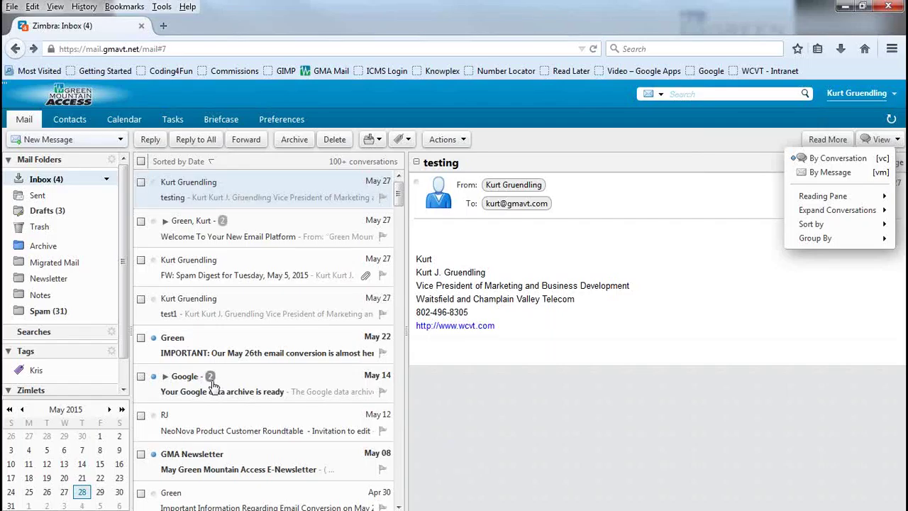
{"action": "left_click", "coordinate": [228, 389]}
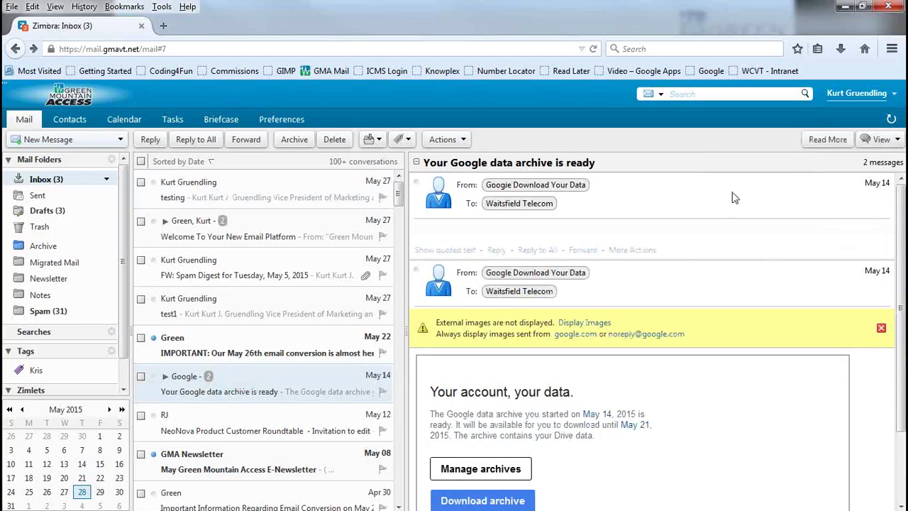
{"action": "left_click", "coordinate": [895, 139]}
{"action": "left_click", "coordinate": [861, 173]}
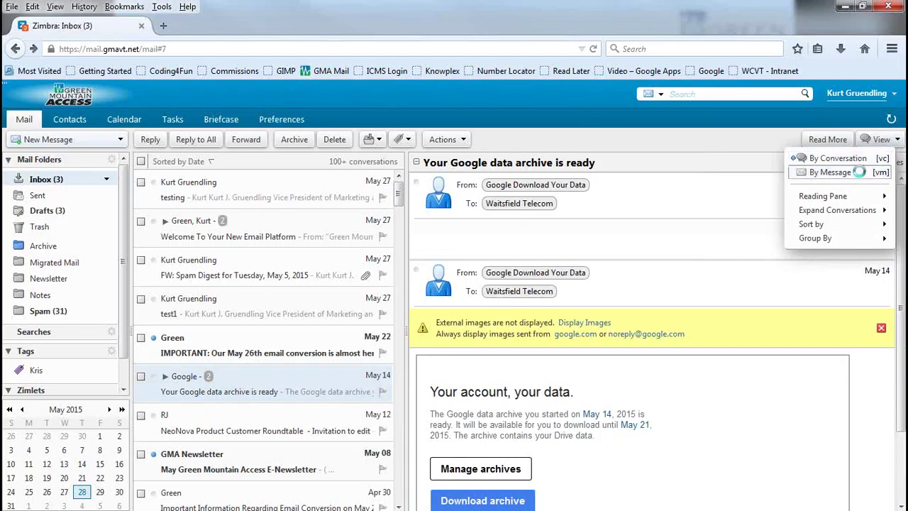
Step: Set the Inbox view back to By Conversation
{"action": "left_click", "coordinate": [898, 139]}
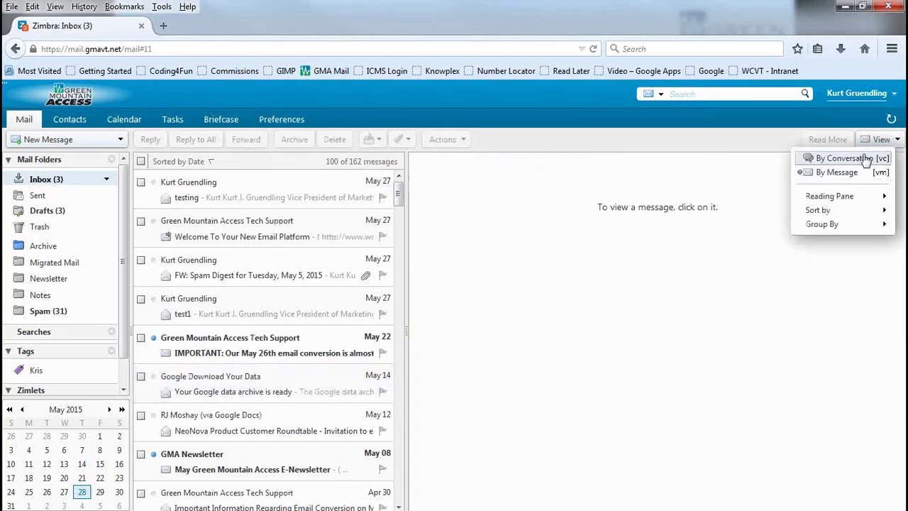
{"action": "left_click", "coordinate": [866, 159]}
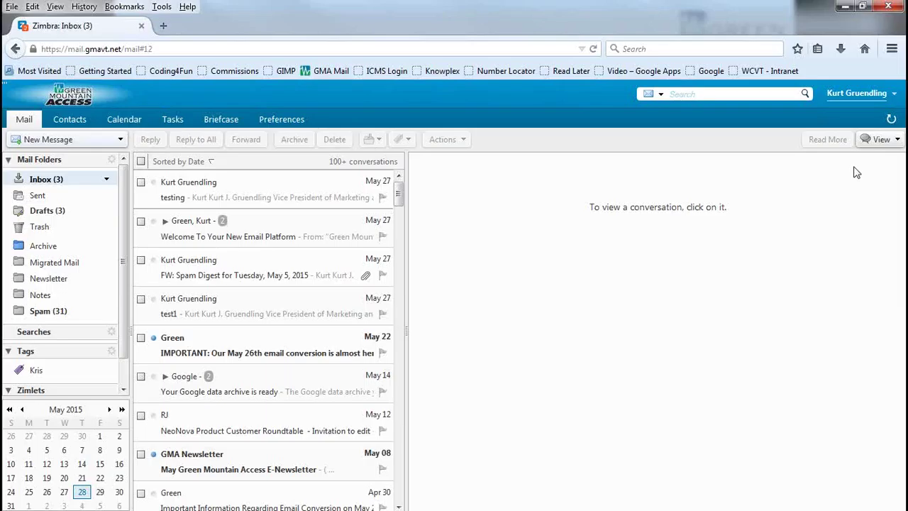
Step: Show the View menu's Reading Pane, Expand Conversations and Sort by submenus
{"action": "left_click", "coordinate": [898, 140]}
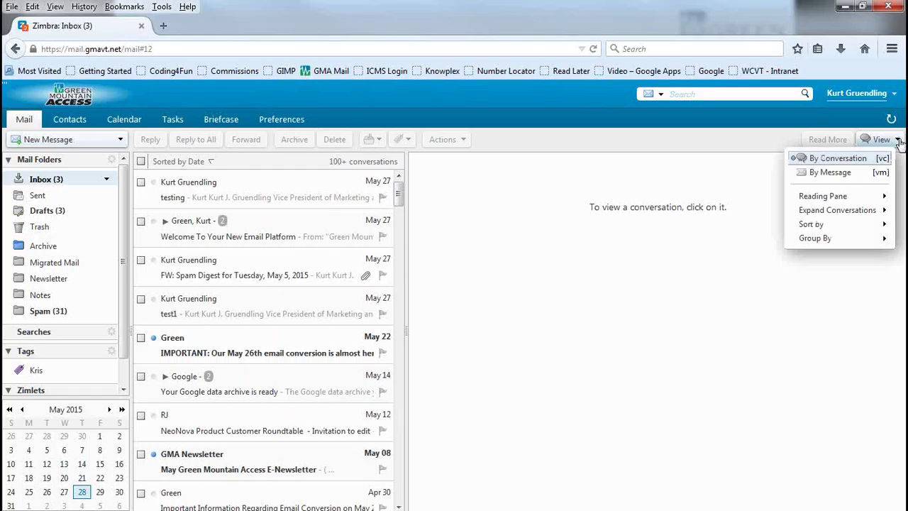
{"action": "mouse_move", "coordinate": [859, 199]}
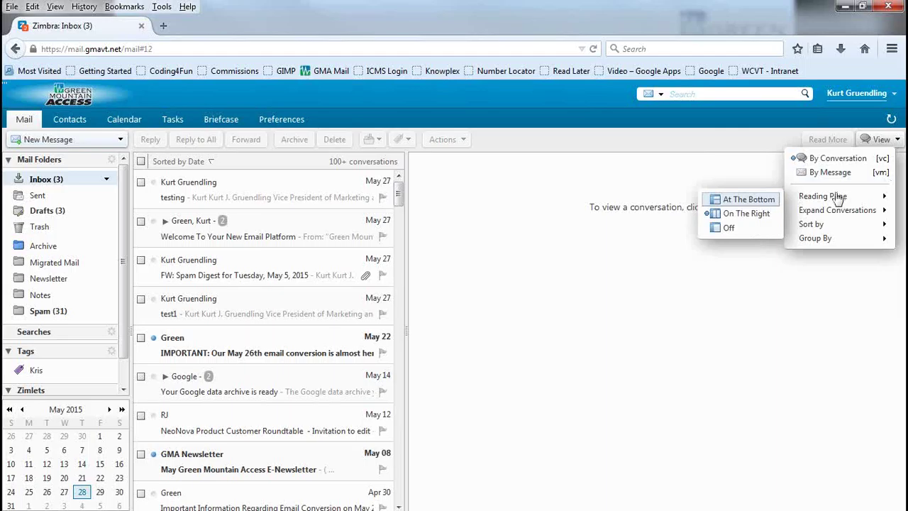
{"action": "mouse_move", "coordinate": [837, 213]}
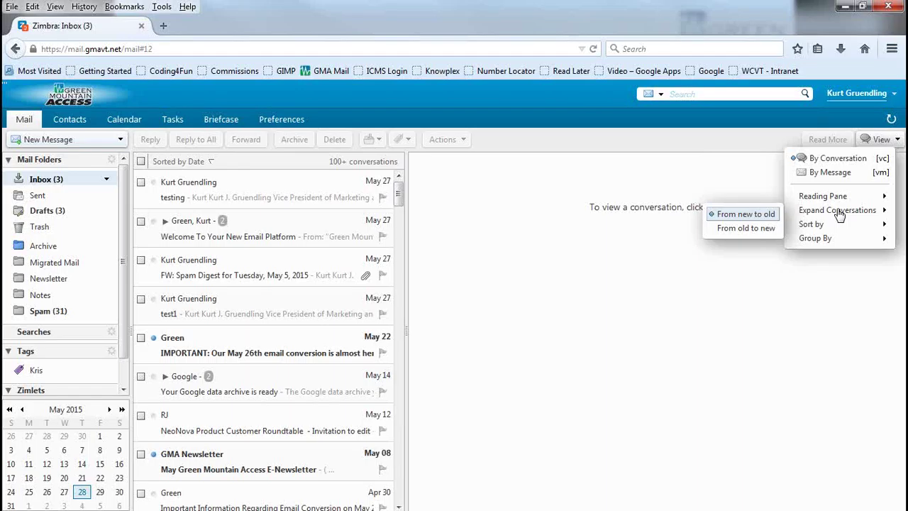
{"action": "mouse_move", "coordinate": [828, 232]}
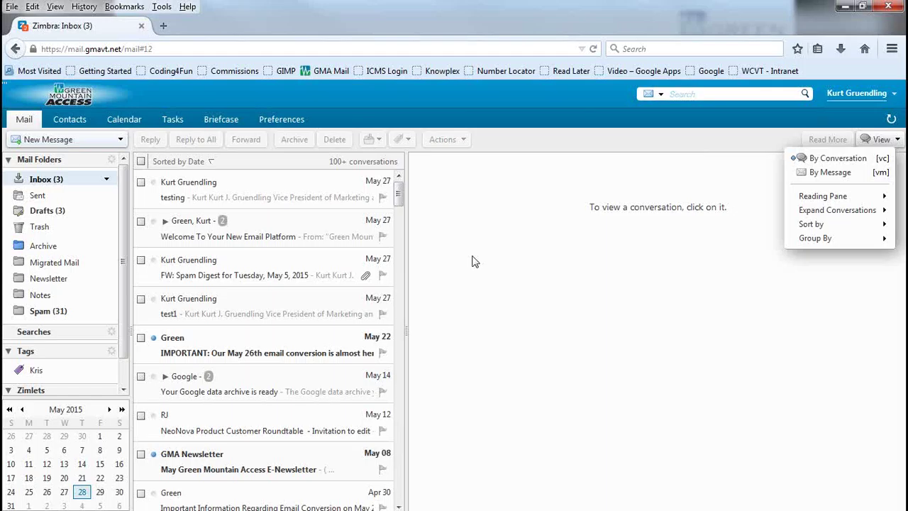
Step: Dismiss the View menu and bring up the account menu
{"action": "left_click", "coordinate": [518, 149]}
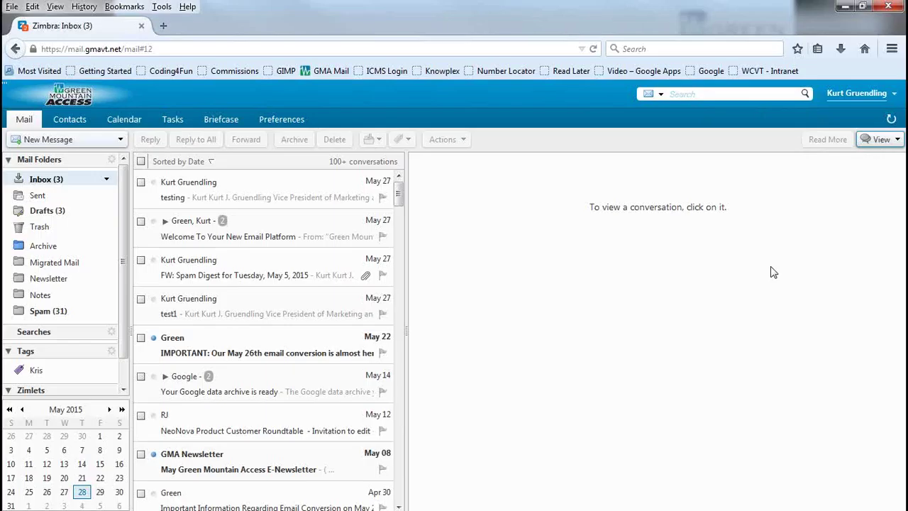
{"action": "mouse_move", "coordinate": [851, 96]}
Step: From the account menu, open Product Help to the 'Getting Started' help page in a new tab
{"action": "left_click", "coordinate": [897, 94]}
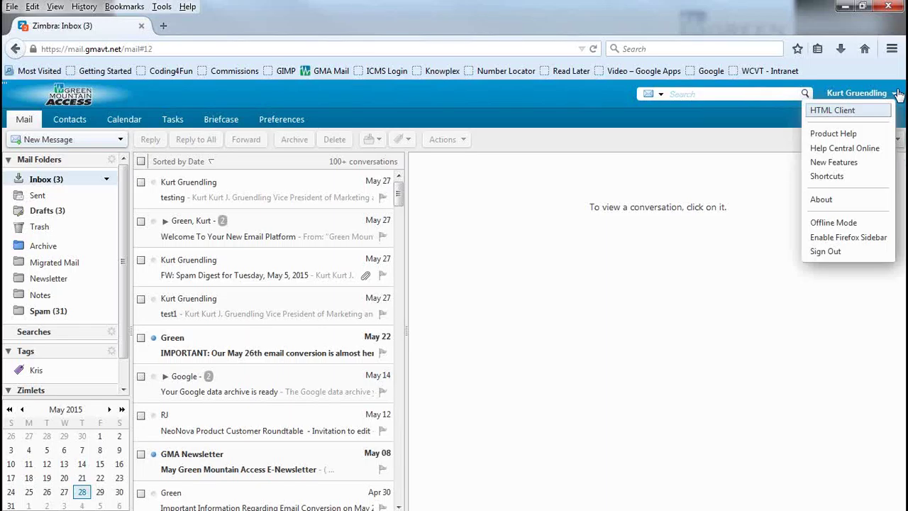
{"action": "left_click", "coordinate": [836, 133]}
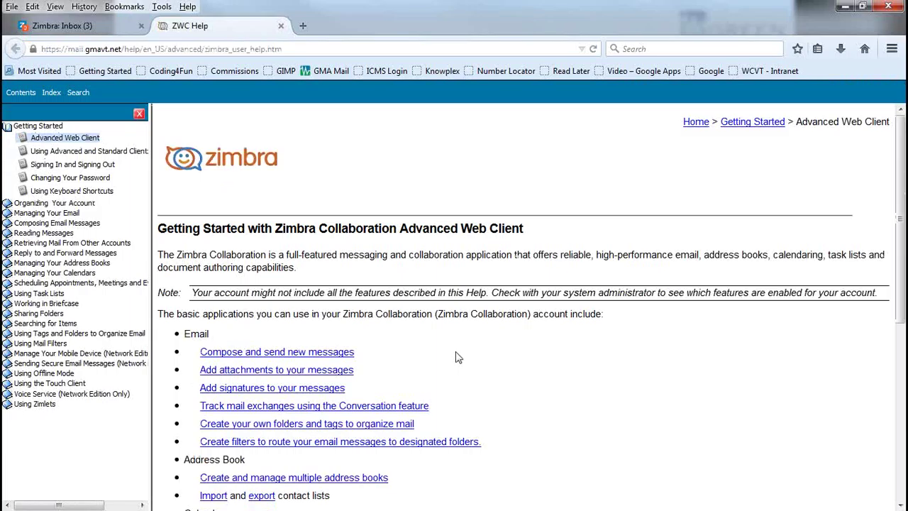
Step: Browse the help's Search and Index panes, then close the ZWC Help tab
{"action": "left_click", "coordinate": [78, 93]}
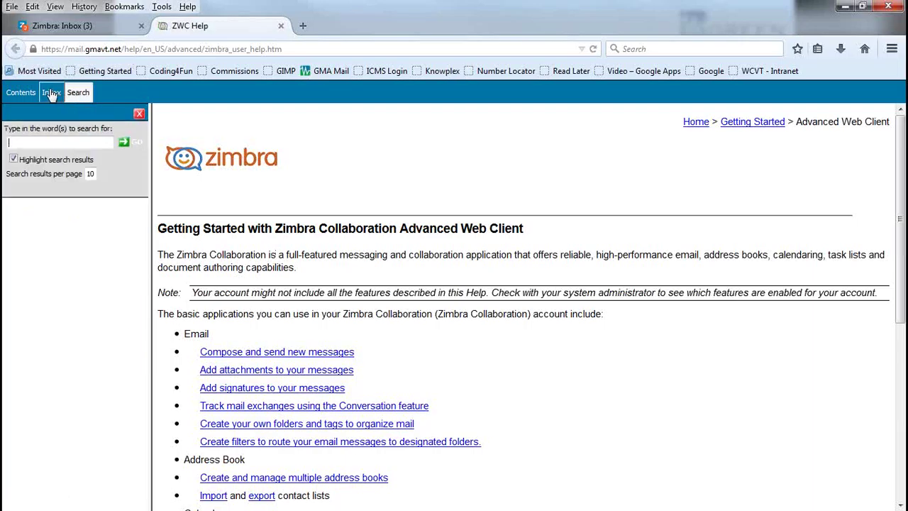
{"action": "left_click", "coordinate": [51, 93]}
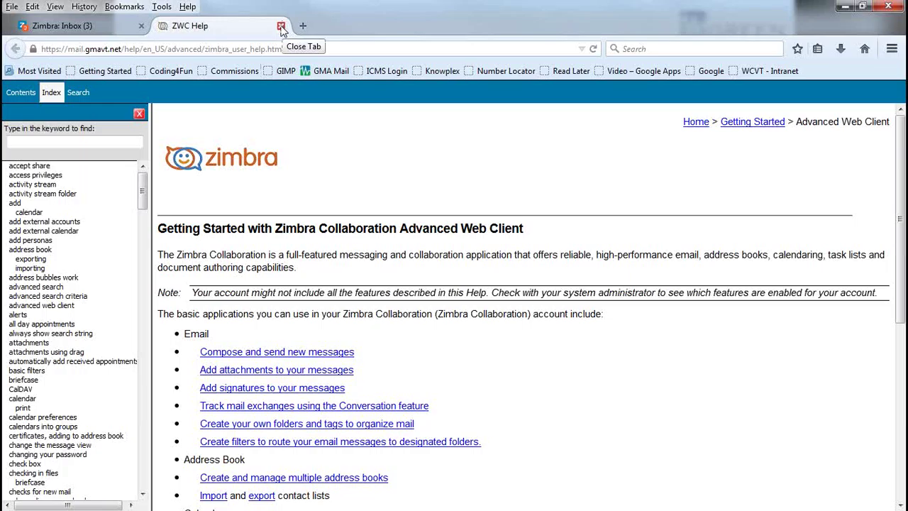
{"action": "left_click", "coordinate": [281, 26]}
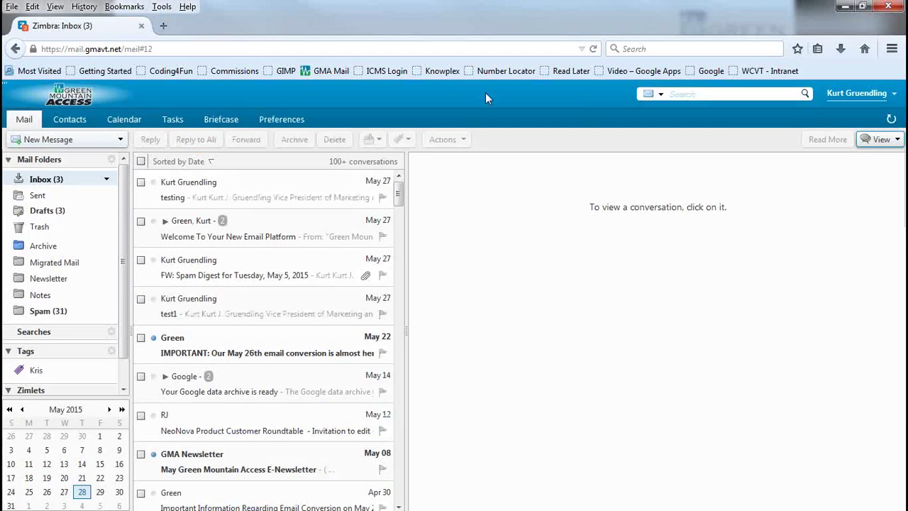
Step: Choose Help Central Online from the account name menu
{"action": "left_click", "coordinate": [894, 96]}
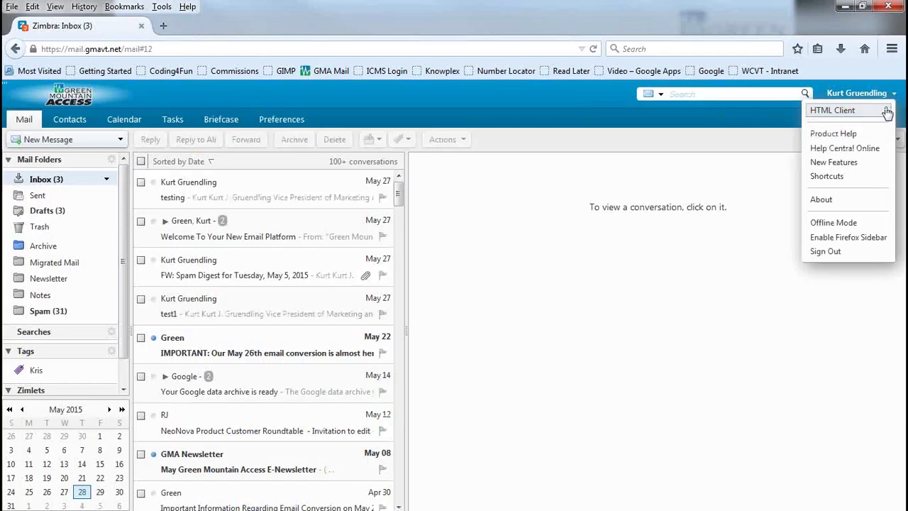
{"action": "left_click", "coordinate": [874, 153]}
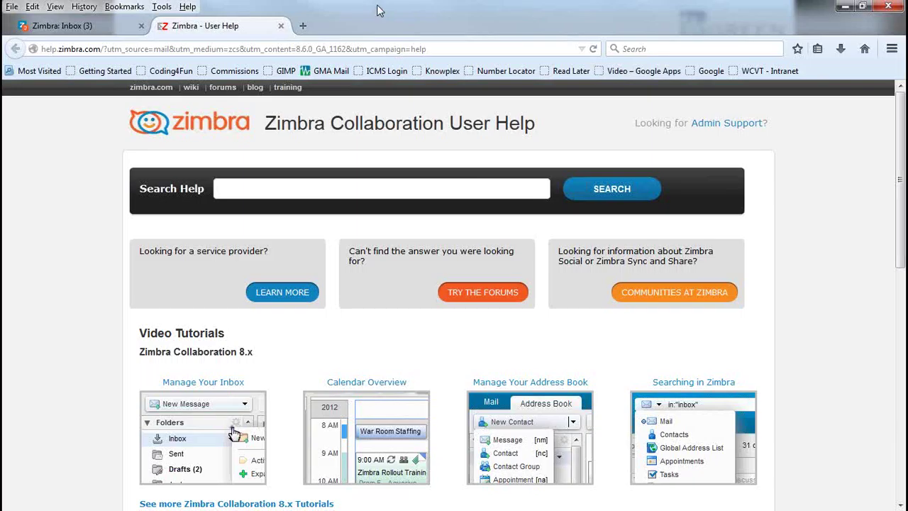
Step: Close the 'Zimbra - User Help' browser tab to get back to the inbox
{"action": "left_click", "coordinate": [282, 26]}
{"action": "left_click", "coordinate": [281, 25]}
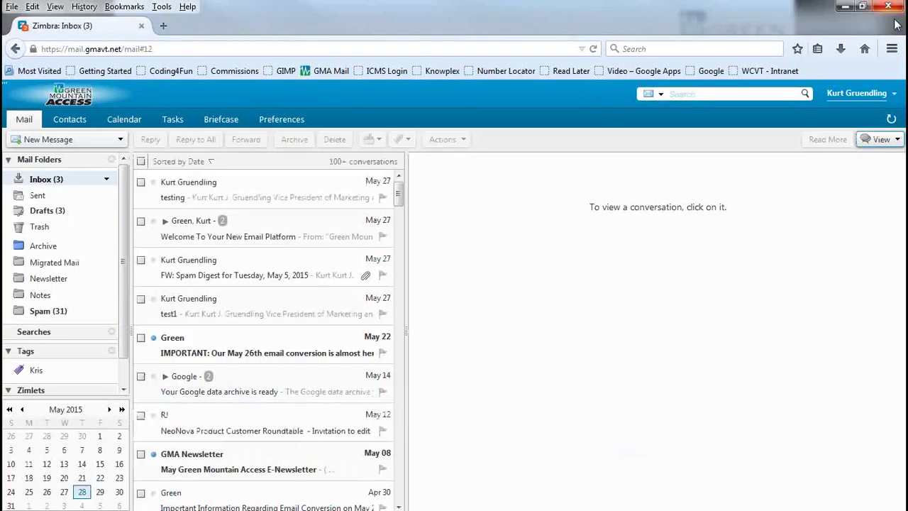
Step: Open the Keyboard Shortcuts reference from the account name menu
{"action": "left_click", "coordinate": [895, 95]}
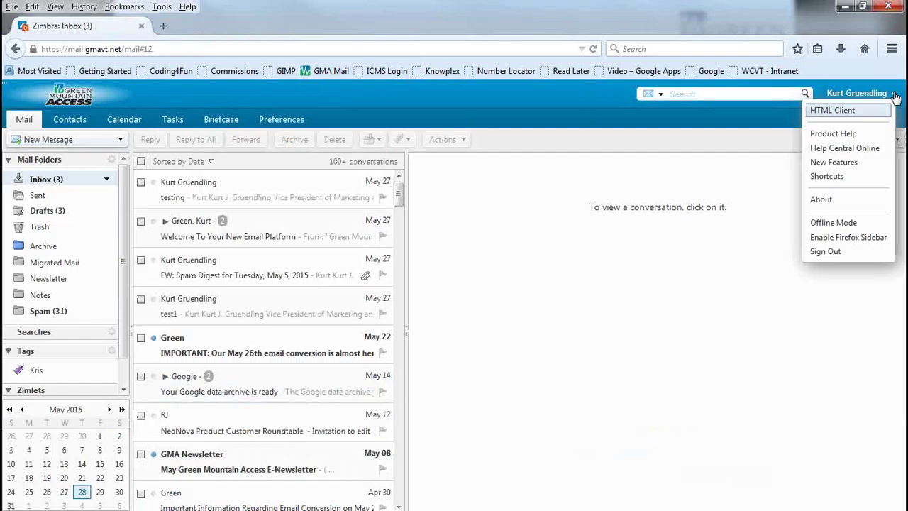
{"action": "left_click", "coordinate": [852, 183]}
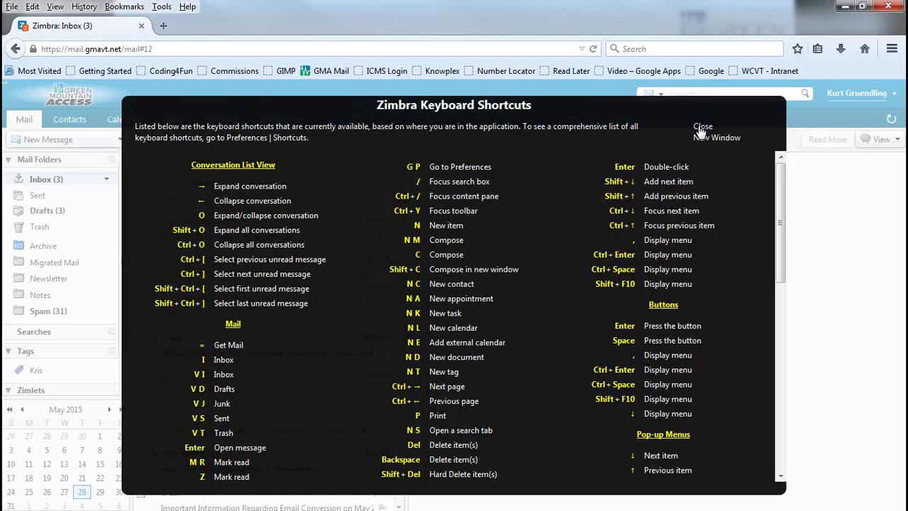
Step: Close the Keyboard Shortcuts list, then select and deselect all 160 inbox conversations
{"action": "left_click", "coordinate": [701, 128]}
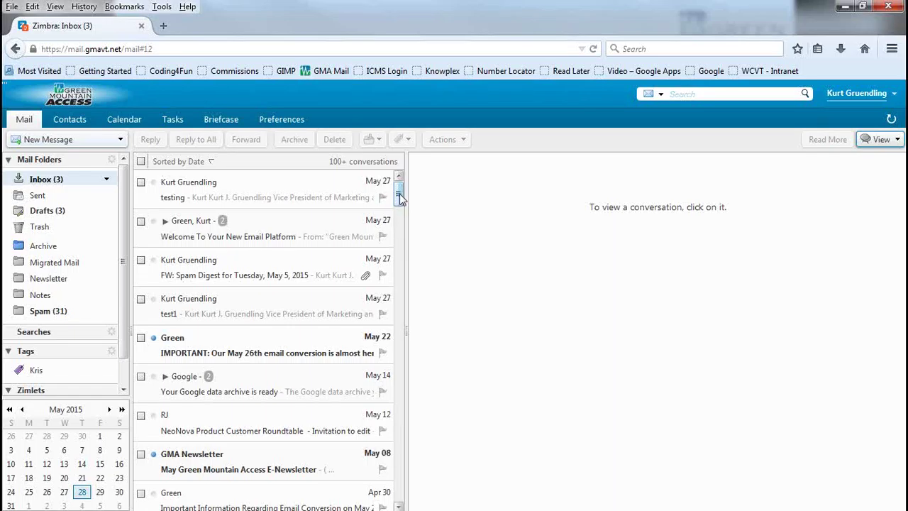
{"action": "left_click_drag", "start_coordinate": [399, 198], "coordinate": [408, 166]}
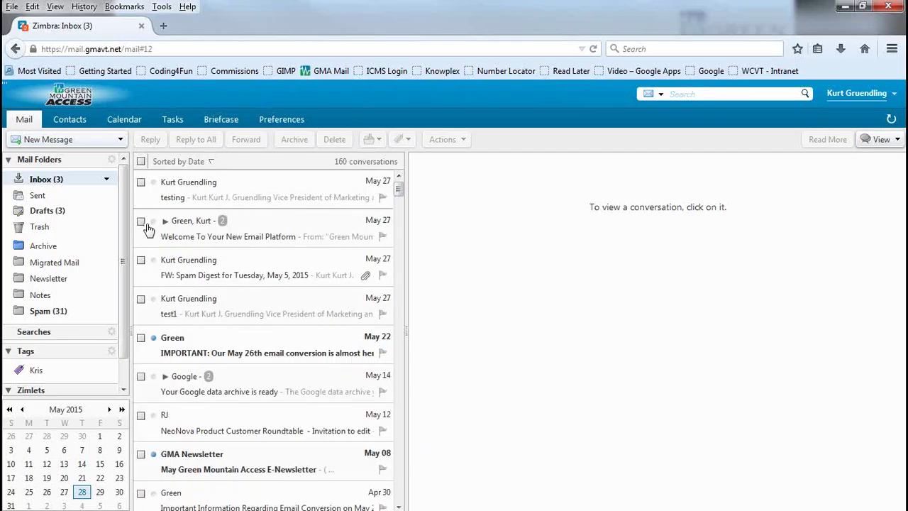
{"action": "left_click", "coordinate": [142, 162]}
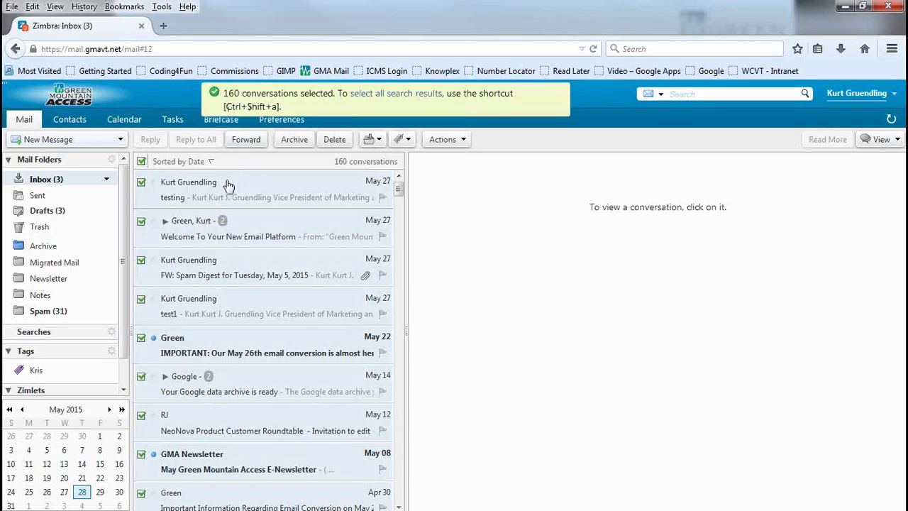
{"action": "left_click", "coordinate": [141, 162]}
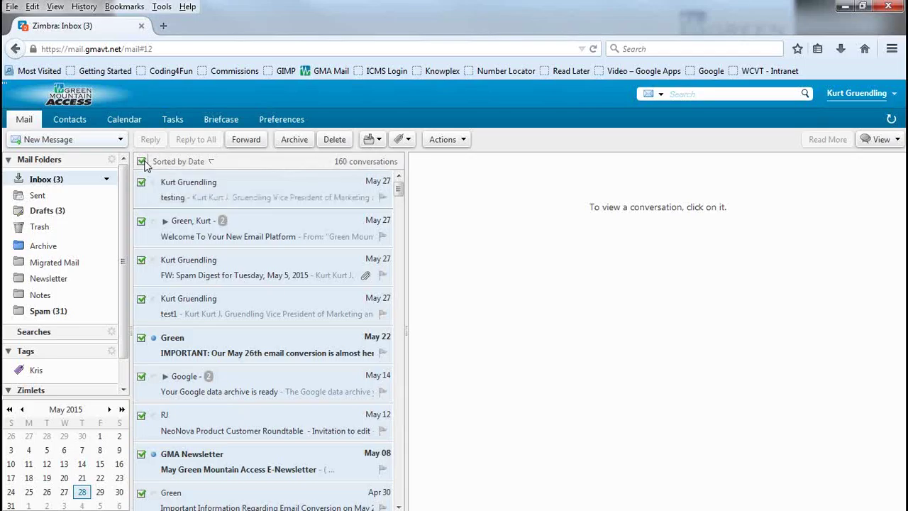
Step: Select the Welcome, FW: Spam Digest, test1 and IMPORTANT conversations and delete them
{"action": "left_click", "coordinate": [141, 222]}
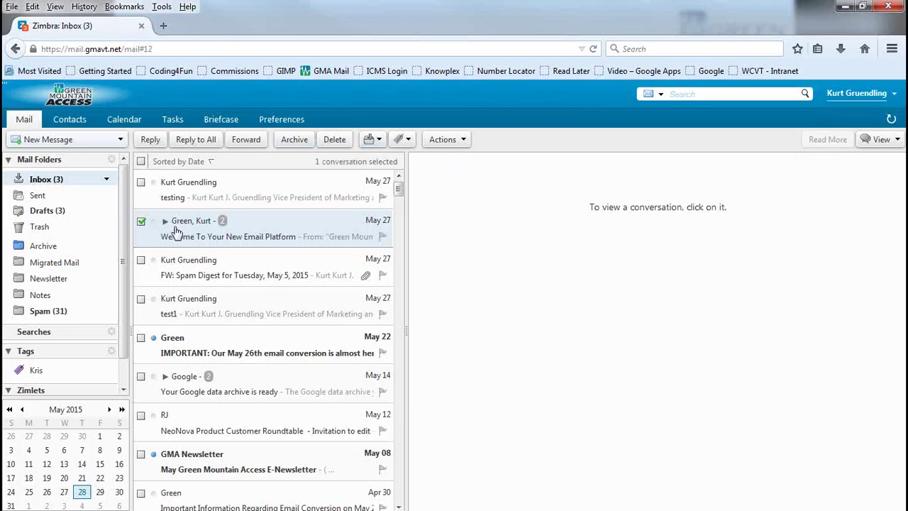
{"action": "left_click", "coordinate": [144, 262]}
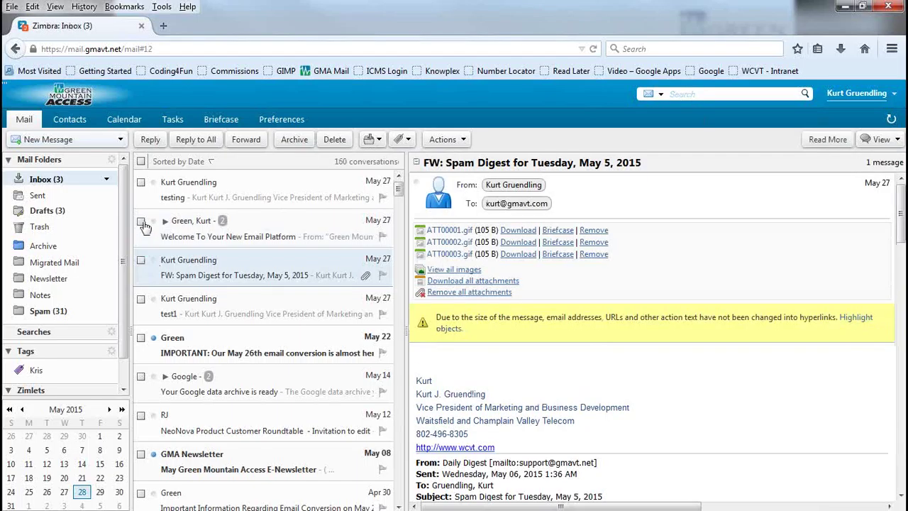
{"action": "left_click", "coordinate": [141, 221]}
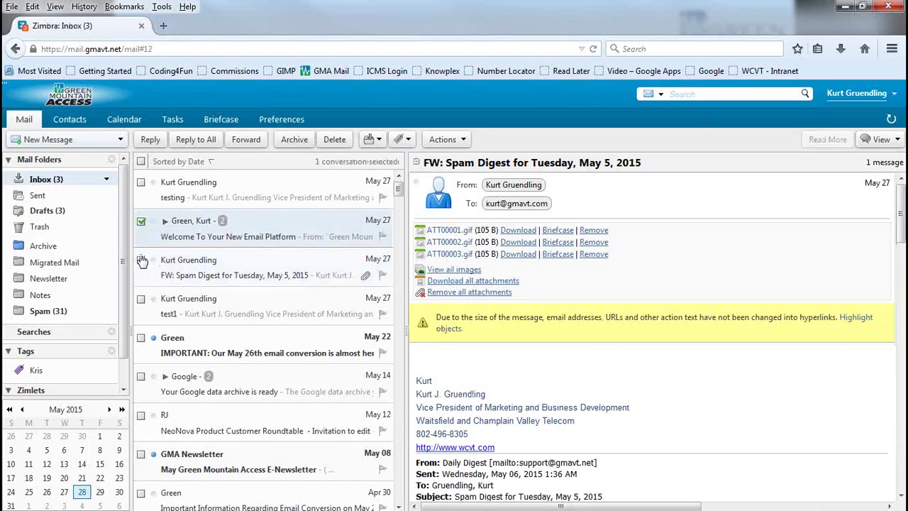
{"action": "left_click", "coordinate": [142, 260]}
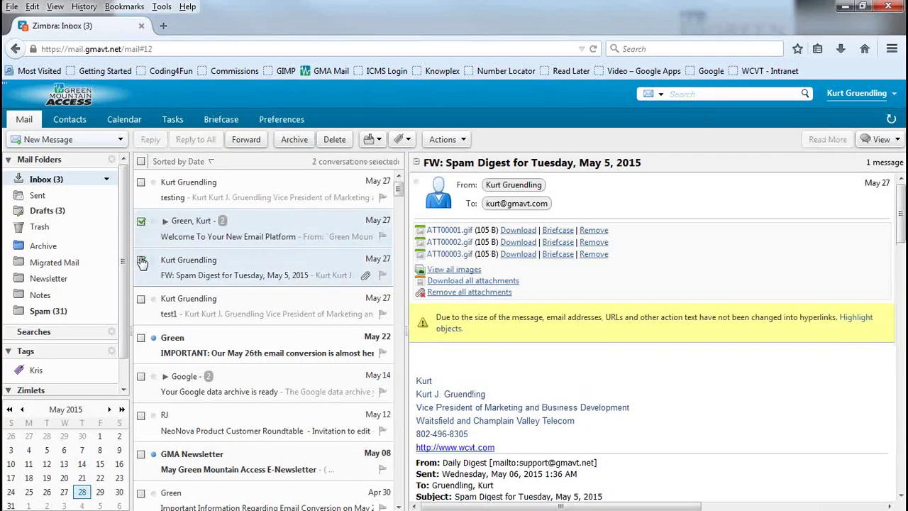
{"action": "left_click", "coordinate": [141, 300]}
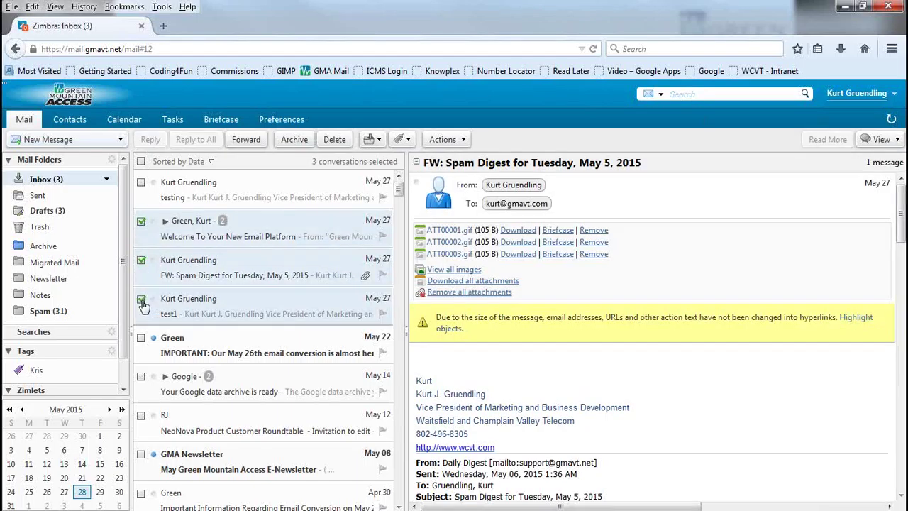
{"action": "left_click", "coordinate": [141, 338]}
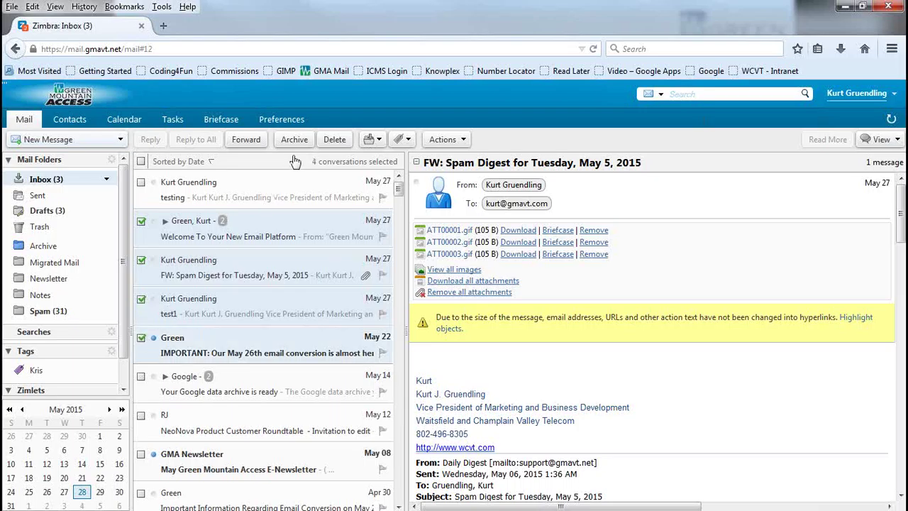
{"action": "left_click", "coordinate": [336, 140]}
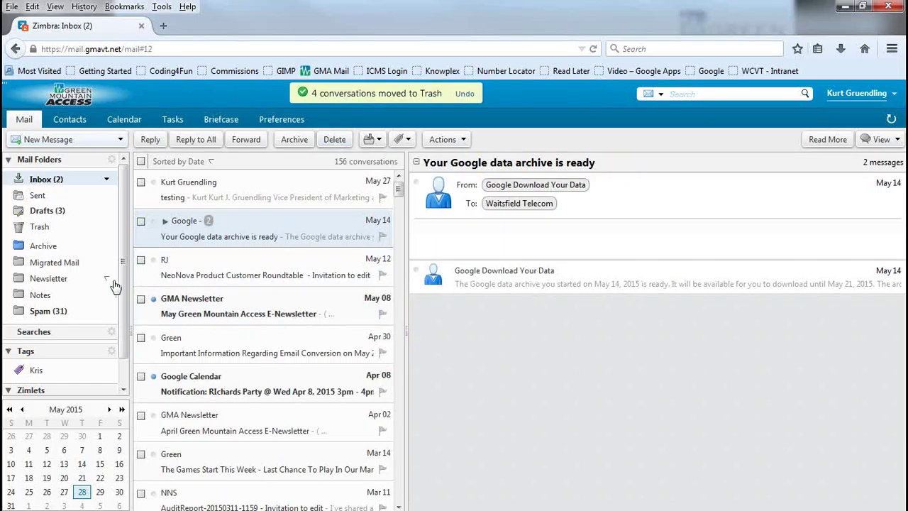
Step: In Trash, select all five conversations and delete them permanently, confirming the warning
{"action": "left_click", "coordinate": [37, 230]}
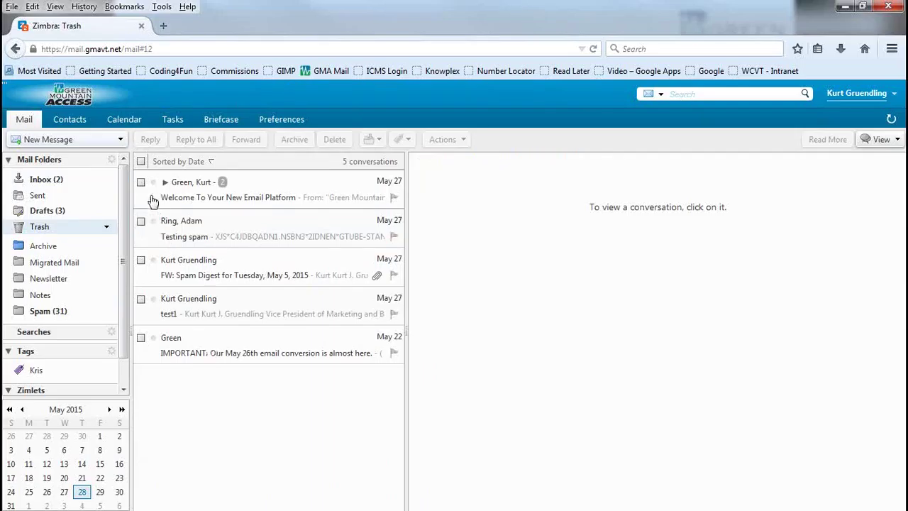
{"action": "left_click", "coordinate": [141, 162]}
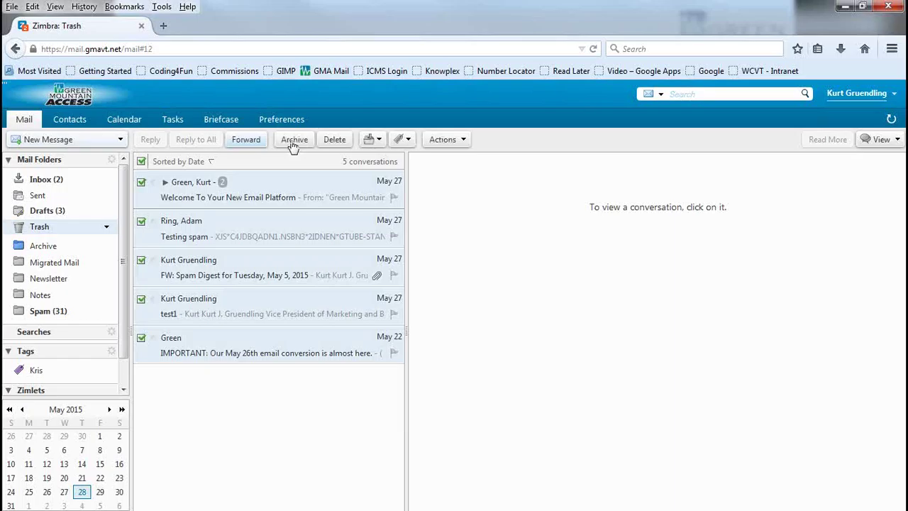
{"action": "left_click", "coordinate": [335, 142]}
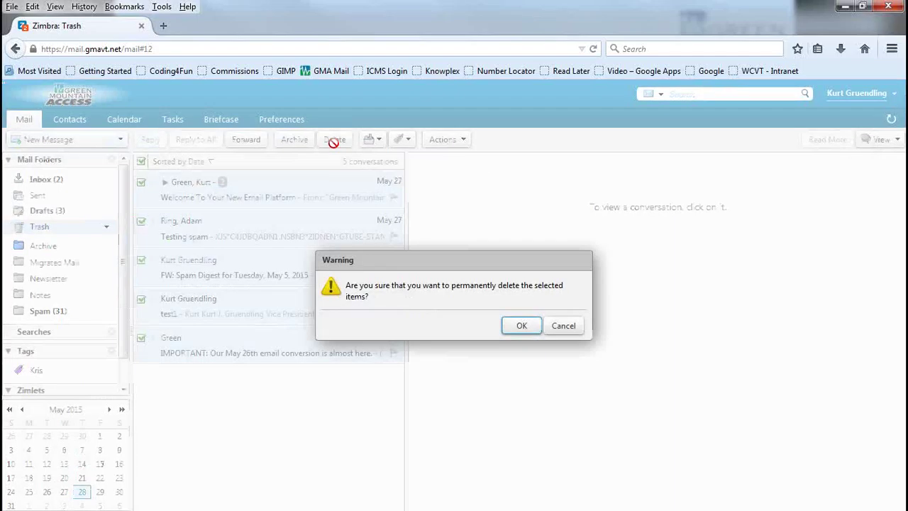
{"action": "left_click", "coordinate": [520, 326]}
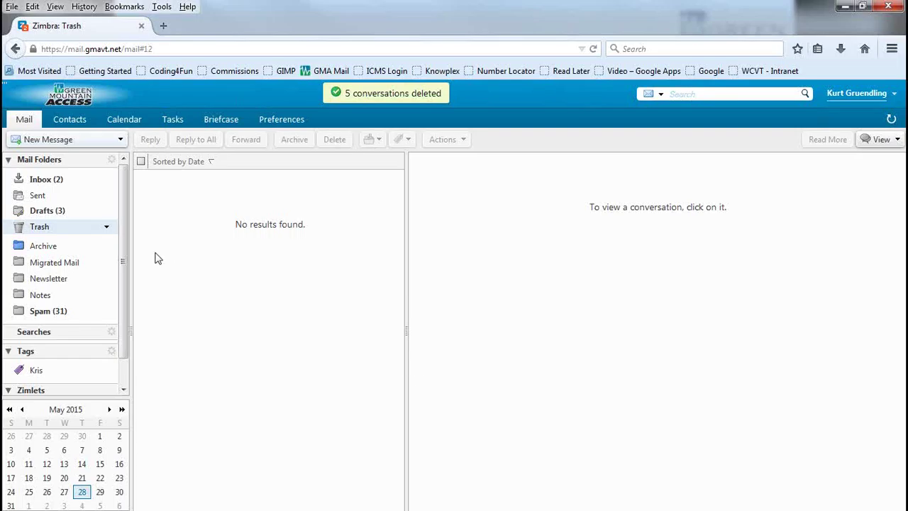
Step: Open Recover Deleted Items from the Trash folder's menu and select the first four messages
{"action": "right_click", "coordinate": [105, 230]}
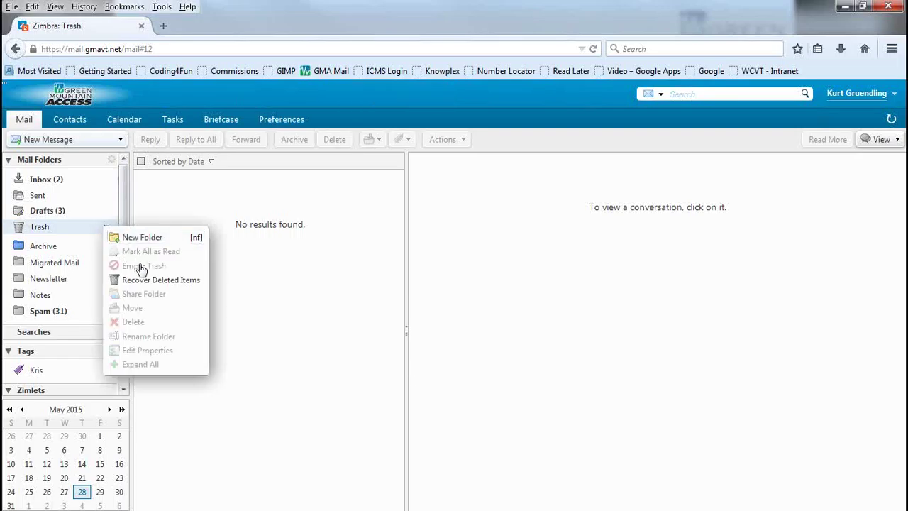
{"action": "left_click", "coordinate": [151, 280]}
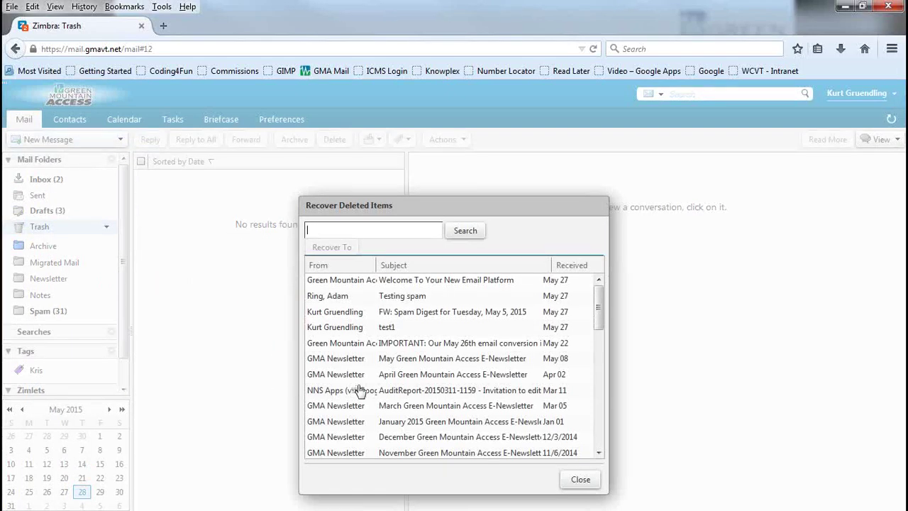
{"action": "left_click_drag", "start_coordinate": [599, 305], "coordinate": [516, 289]}
{"action": "left_click", "coordinate": [461, 283]}
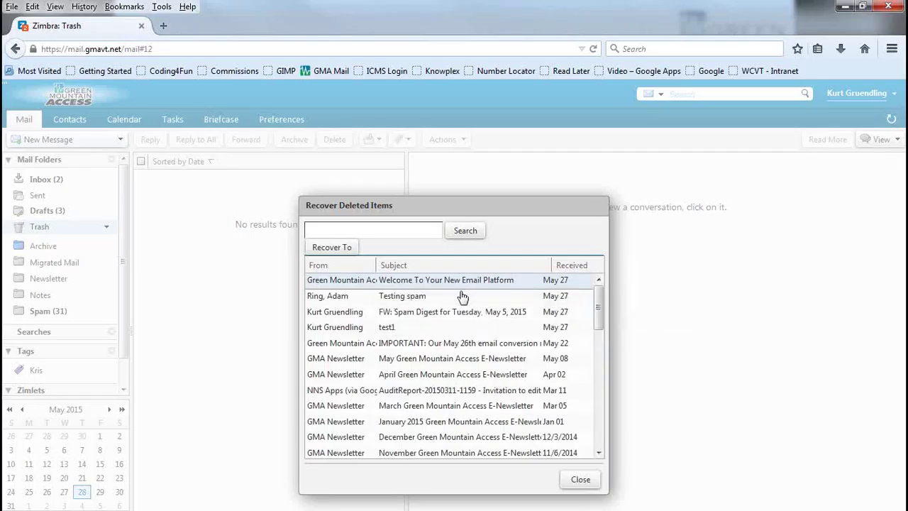
{"action": "key", "text": "shift+Down"}
{"action": "key", "text": "shift+Down"}
{"action": "key", "text": "shift+Down"}
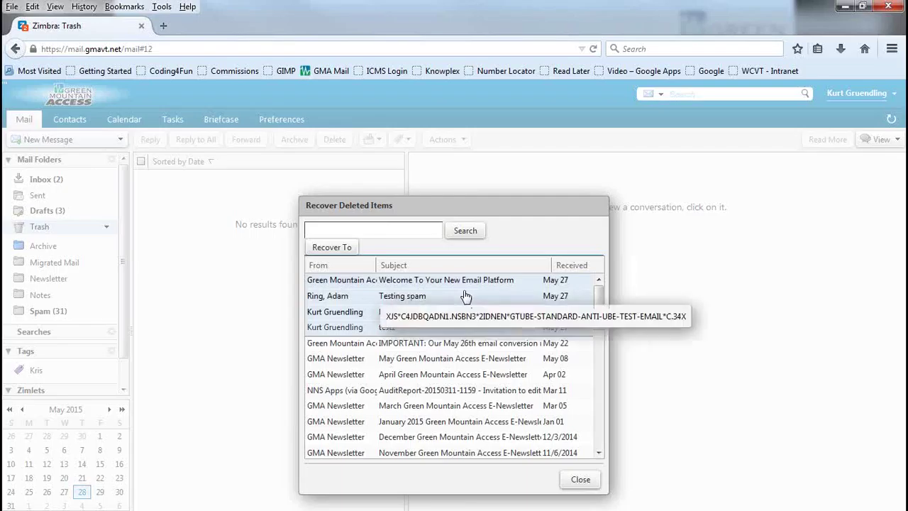
Step: Recover the four messages into Inbox, close the recovery window and return to Inbox
{"action": "left_click", "coordinate": [343, 247]}
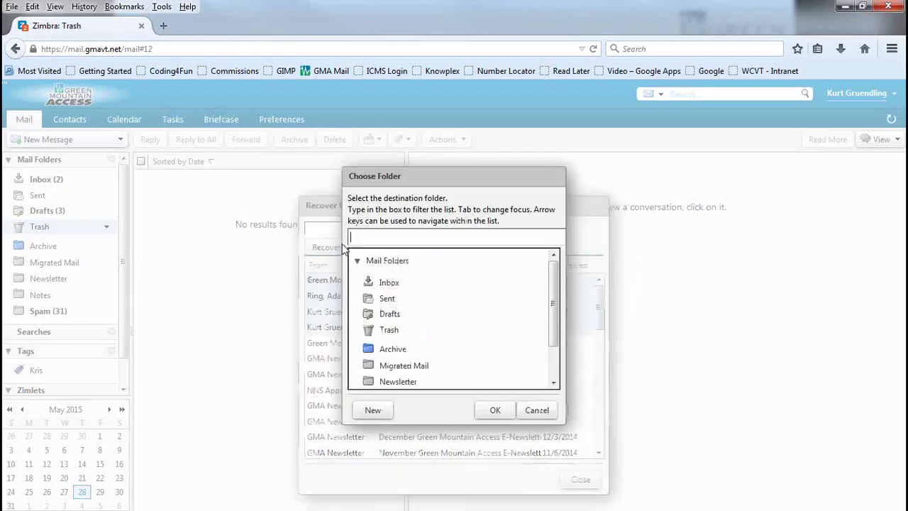
{"action": "left_click", "coordinate": [389, 282]}
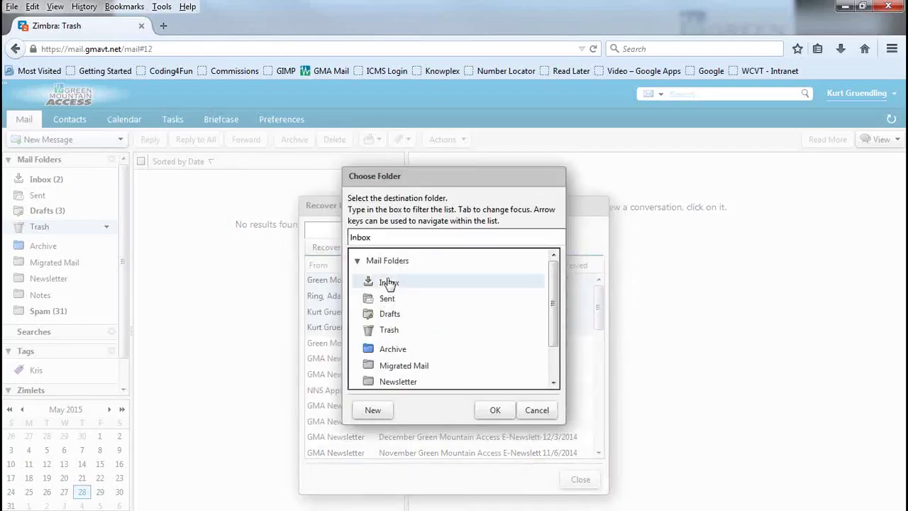
{"action": "left_click", "coordinate": [494, 411]}
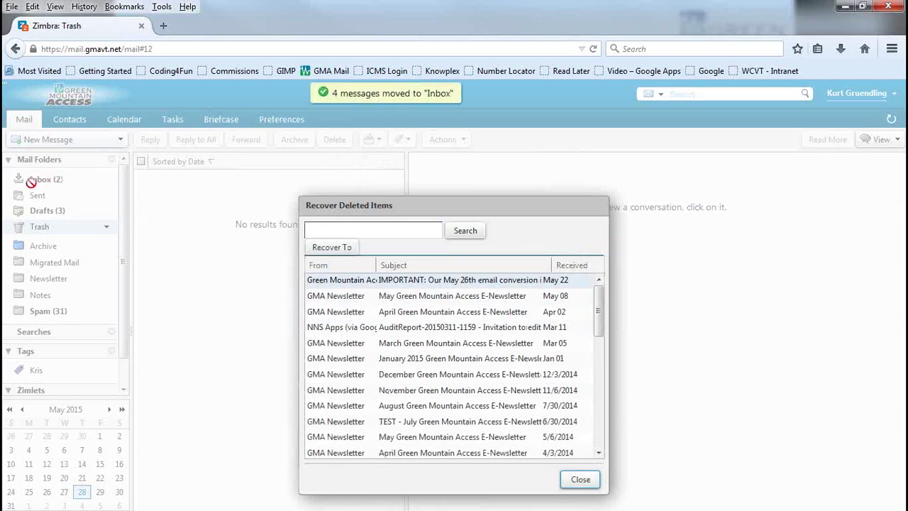
{"action": "left_click", "coordinate": [594, 484]}
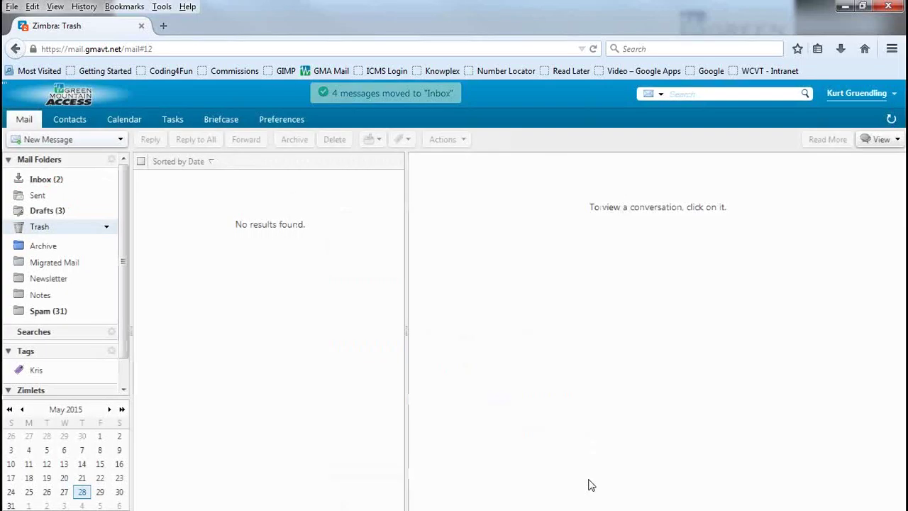
{"action": "left_click", "coordinate": [46, 180]}
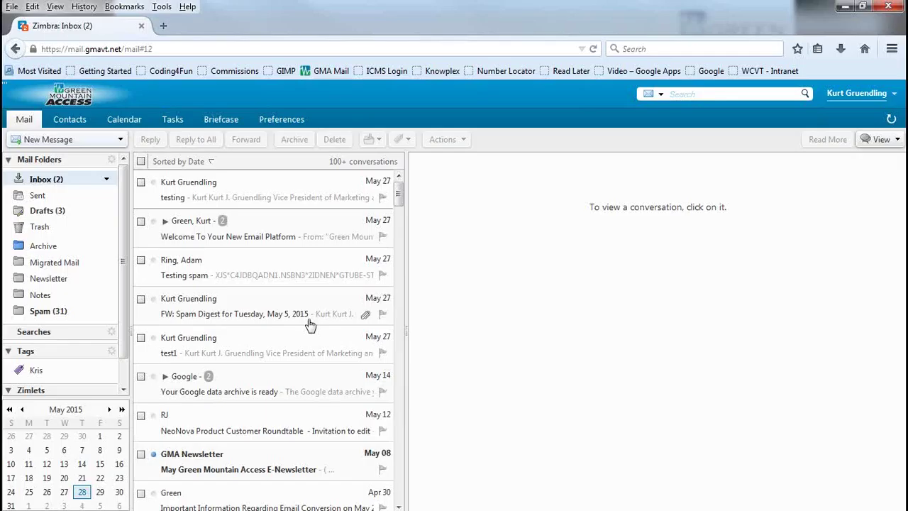
{"action": "left_click", "coordinate": [34, 222]}
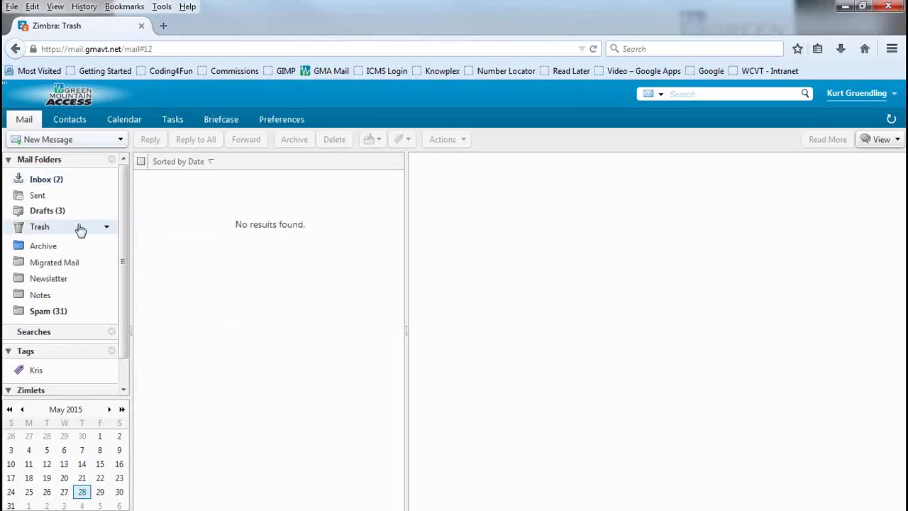
{"action": "right_click", "coordinate": [101, 230]}
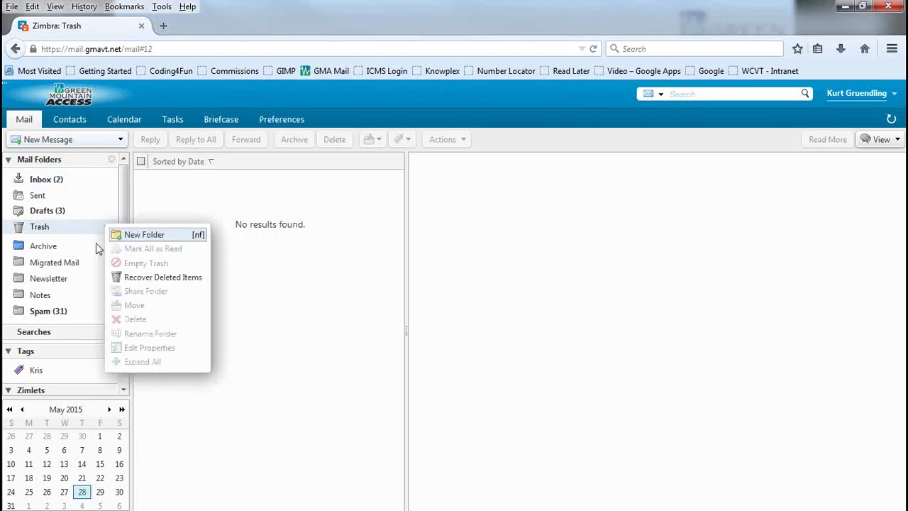
{"action": "left_click", "coordinate": [150, 281]}
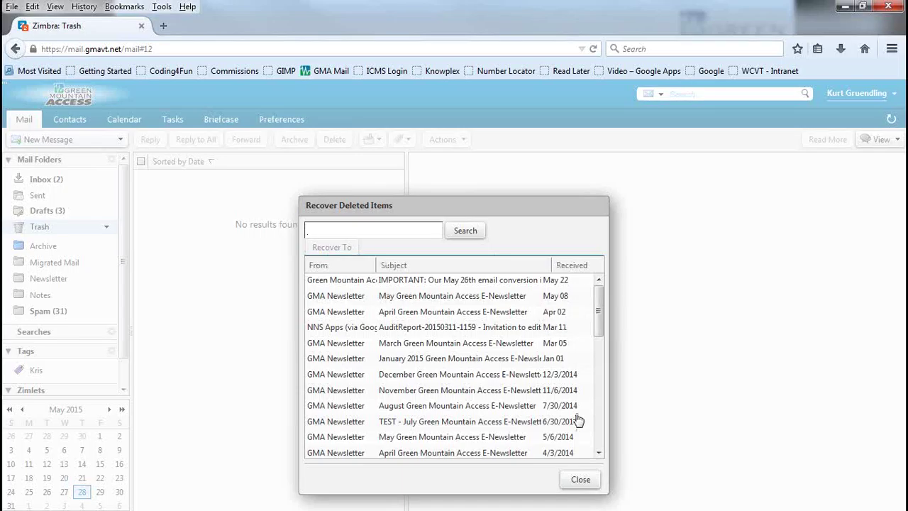
{"action": "left_click", "coordinate": [581, 480]}
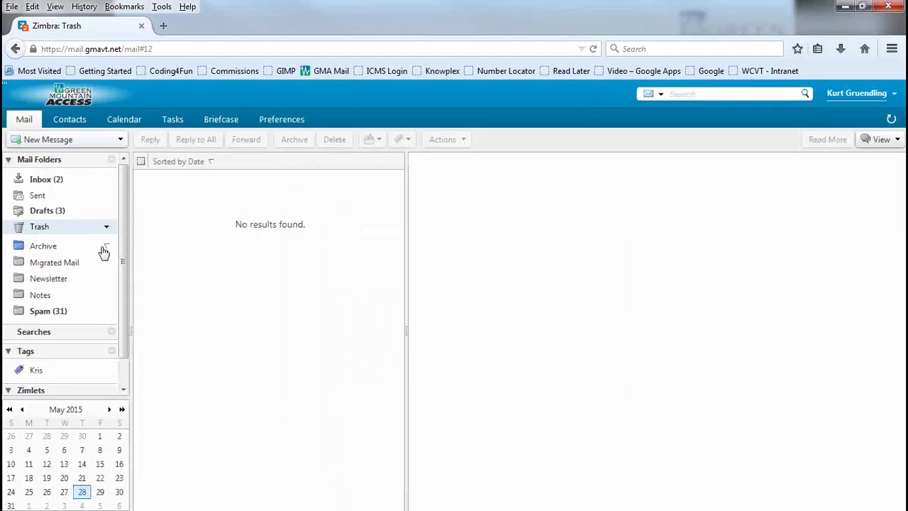
{"action": "mouse_move", "coordinate": [103, 252]}
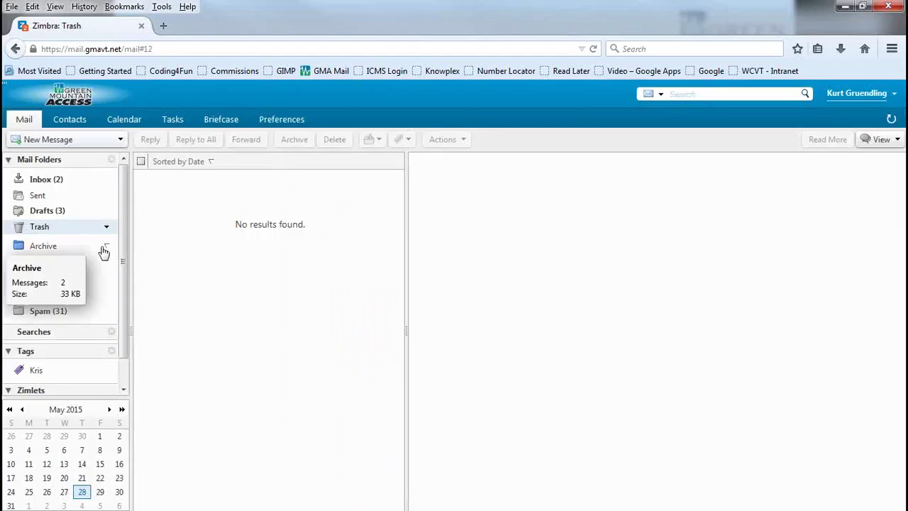
{"action": "left_click", "coordinate": [43, 185]}
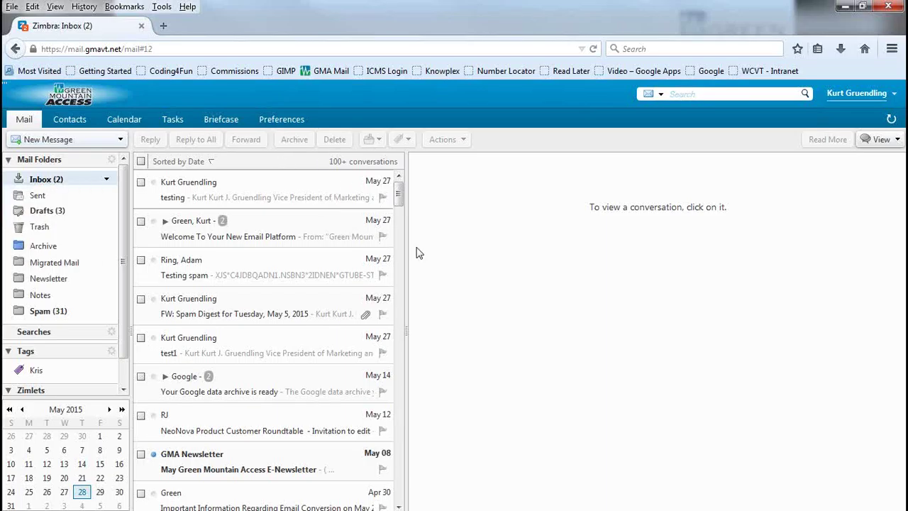
{"action": "left_click", "coordinate": [198, 193]}
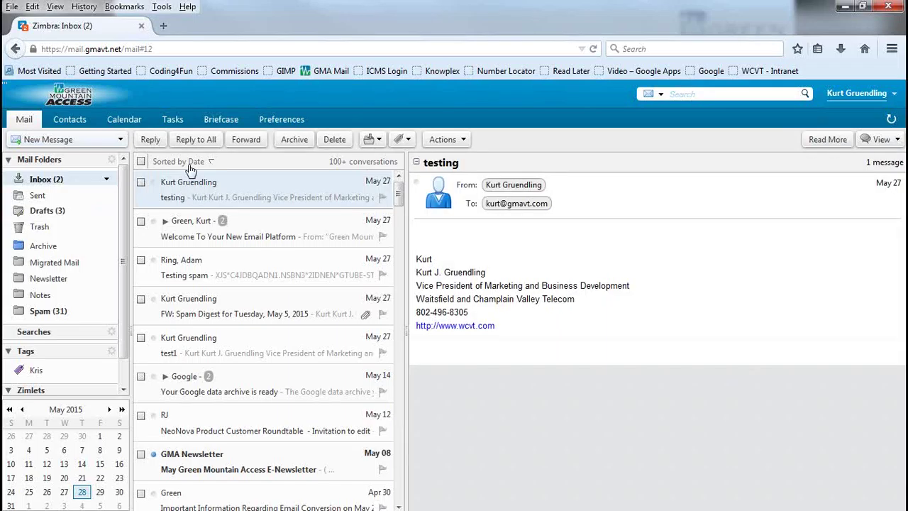
{"action": "left_click", "coordinate": [221, 240]}
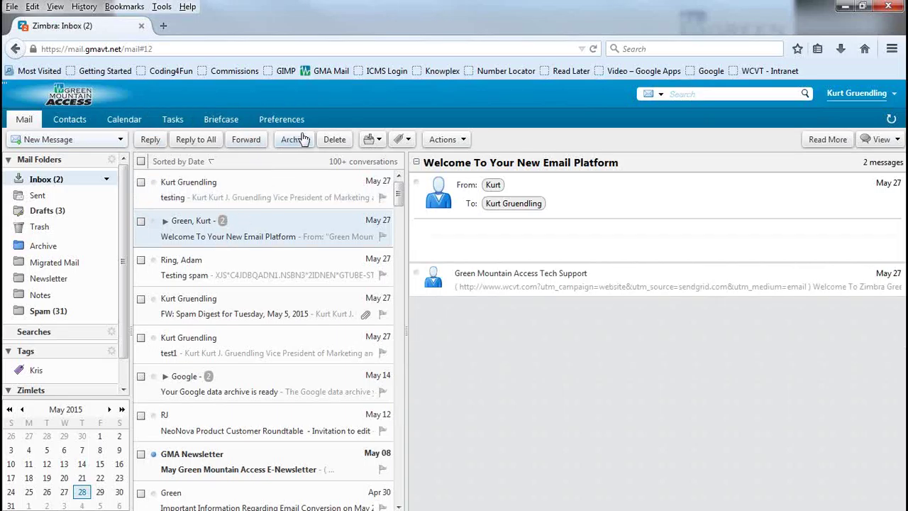
{"action": "left_click", "coordinate": [380, 140]}
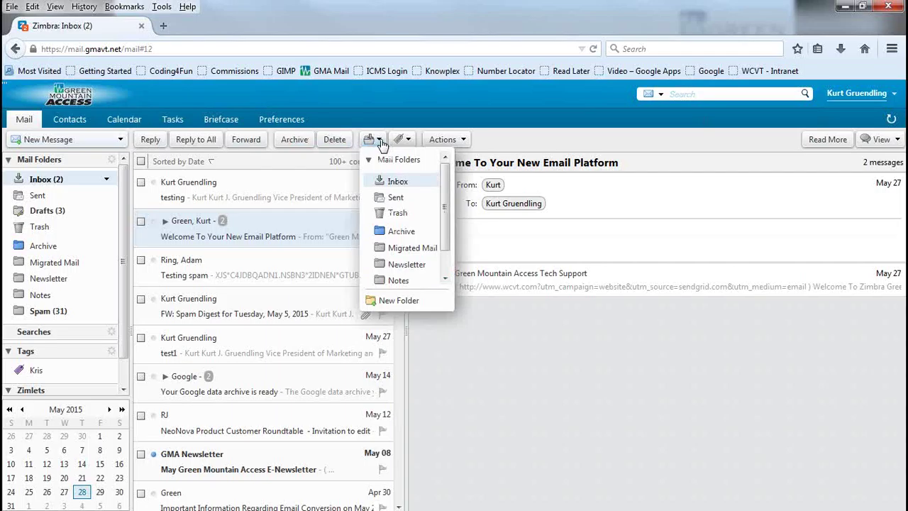
{"action": "left_click", "coordinate": [263, 231]}
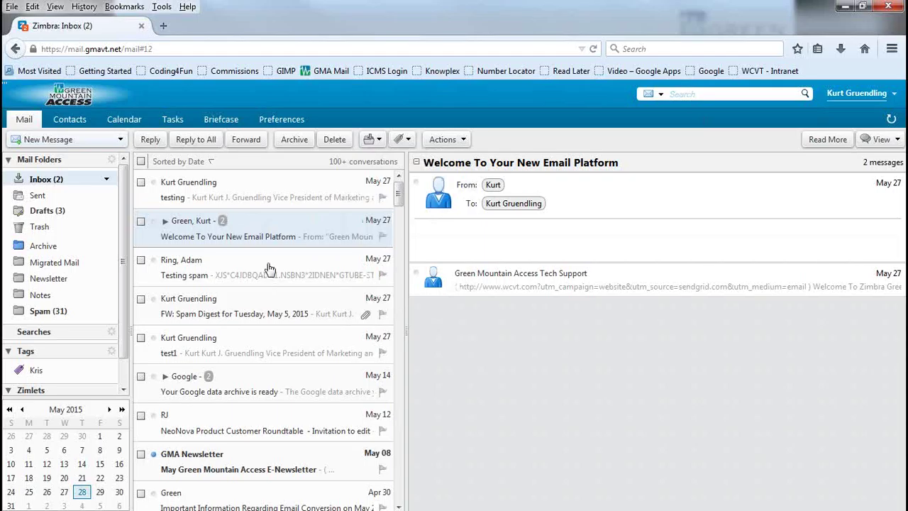
{"action": "left_click", "coordinate": [371, 140]}
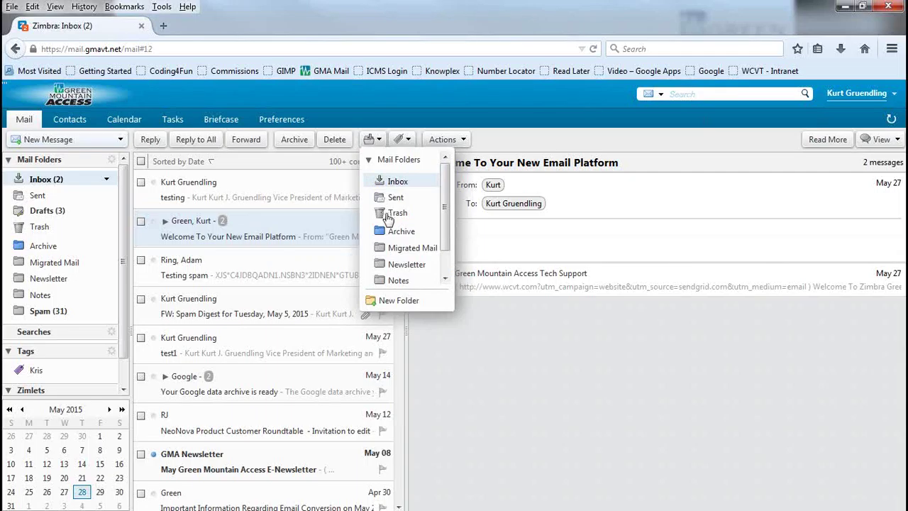
{"action": "left_click", "coordinate": [399, 232]}
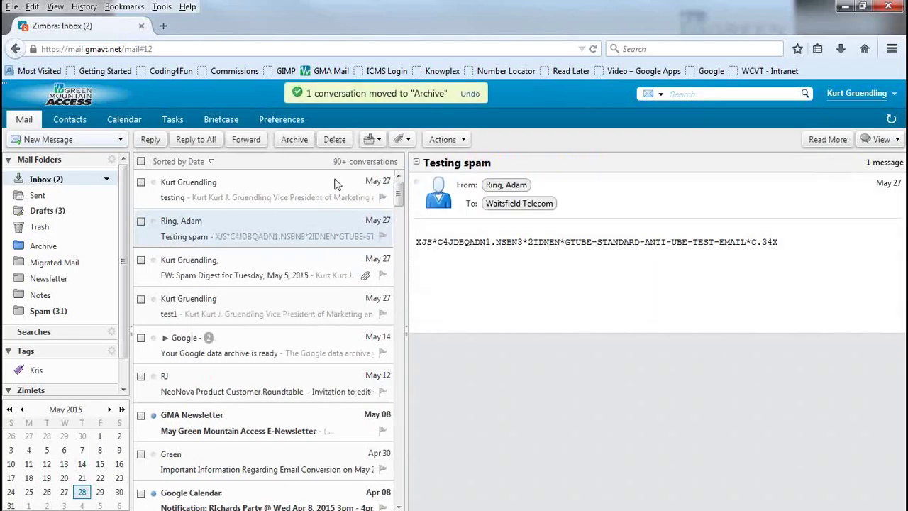
Step: Tag the Testing spam message with a new orange tag named 'Curtis Project'
{"action": "left_click", "coordinate": [408, 143]}
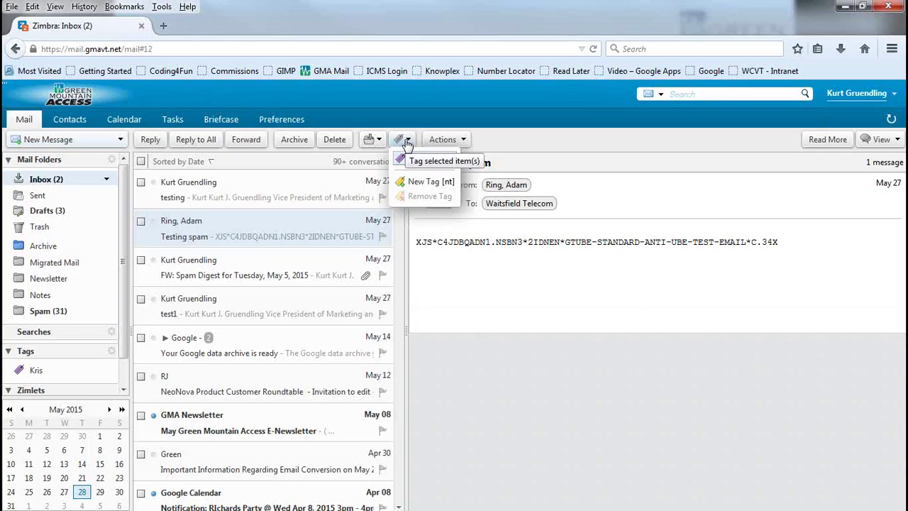
{"action": "left_click", "coordinate": [405, 182]}
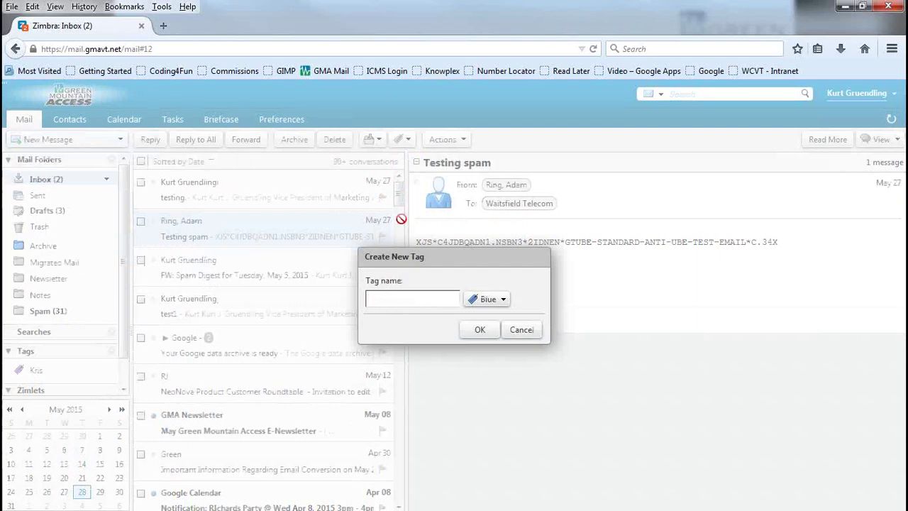
{"action": "type", "text": "Cur"}
{"action": "key", "text": "BackSpace"}
{"action": "key", "text": "BackSpace"}
{"action": "key", "text": "BackSpace"}
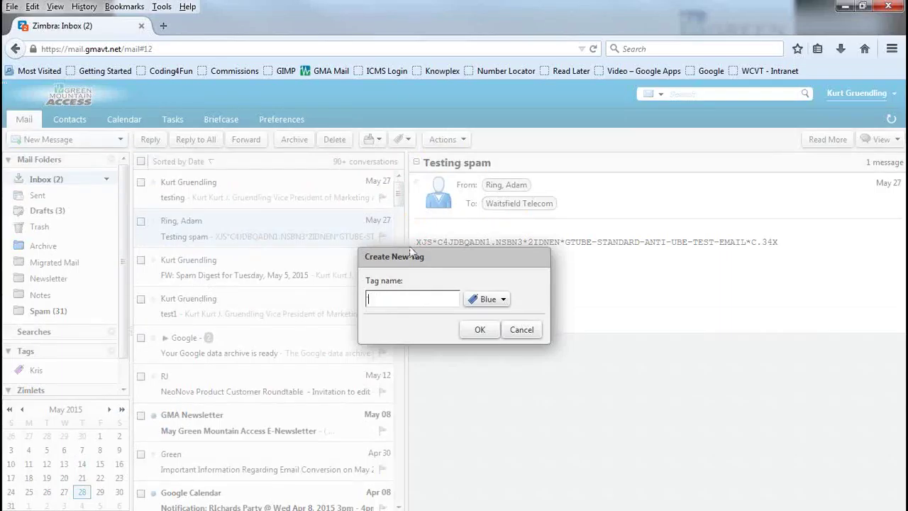
{"action": "type", "text": "Curtis Project"}
{"action": "left_click", "coordinate": [483, 299]}
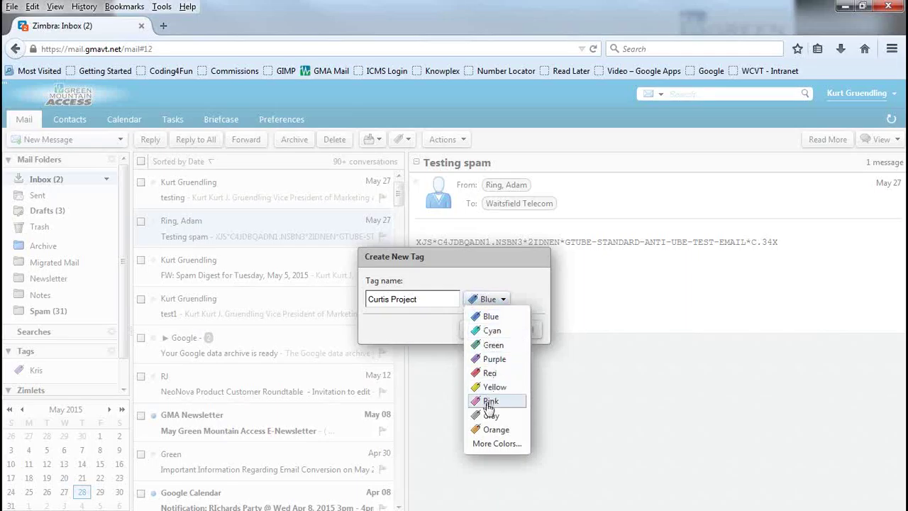
{"action": "left_click", "coordinate": [489, 429]}
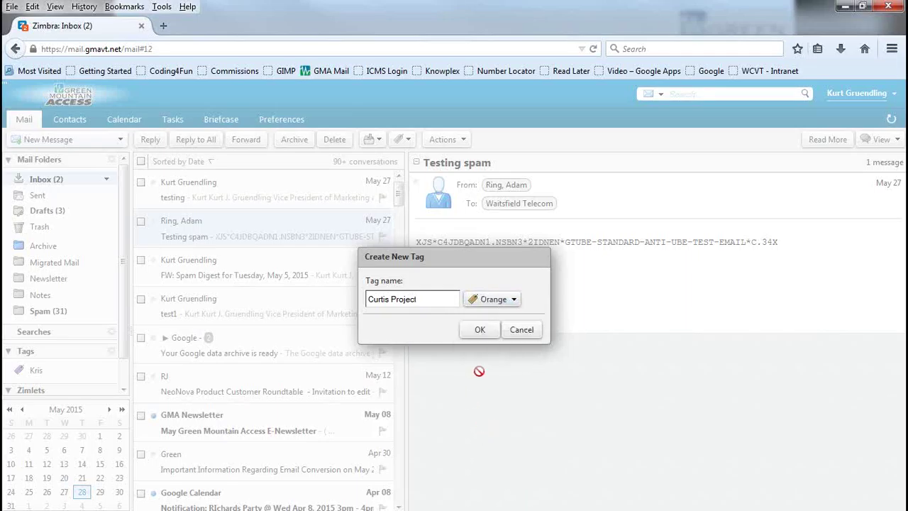
{"action": "left_click", "coordinate": [480, 330]}
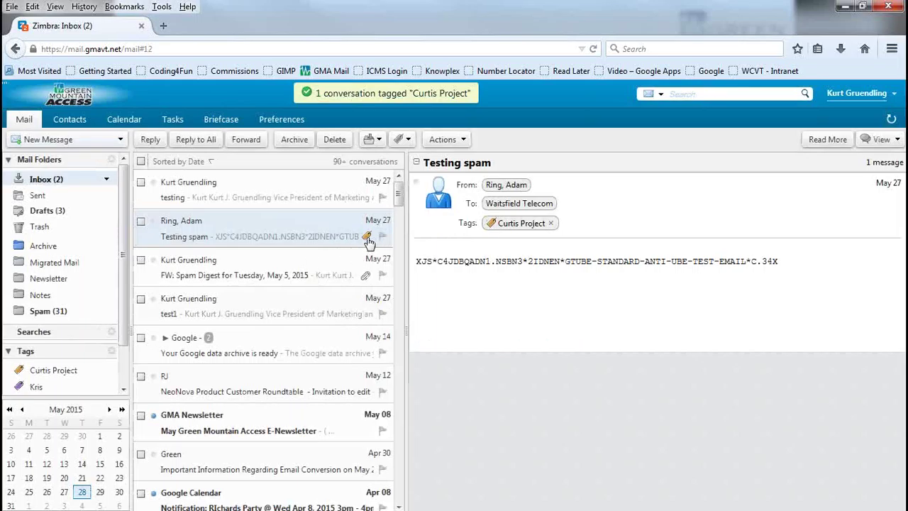
{"action": "left_click", "coordinate": [505, 228]}
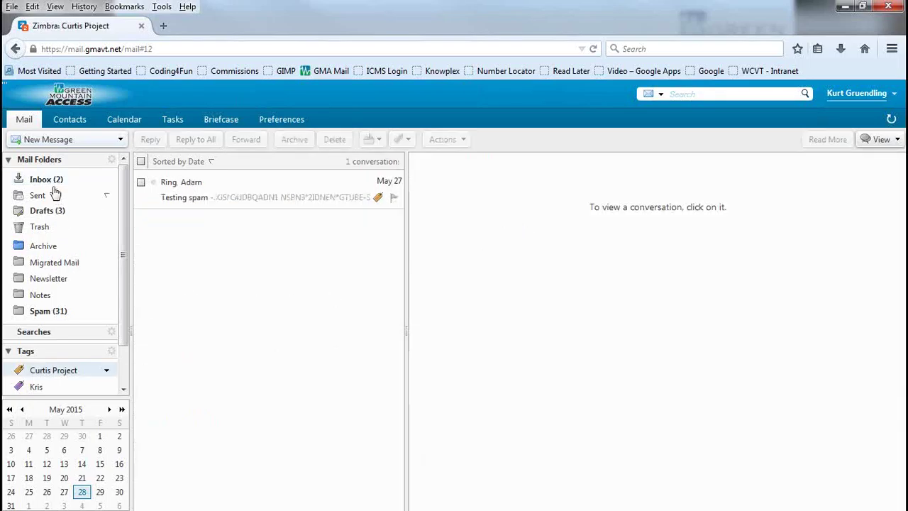
{"action": "left_click", "coordinate": [377, 201]}
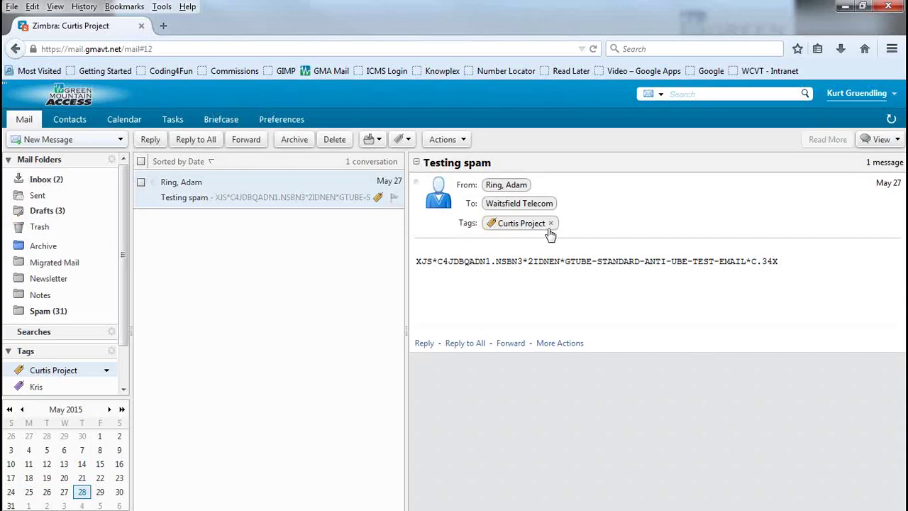
{"action": "left_click", "coordinate": [39, 178]}
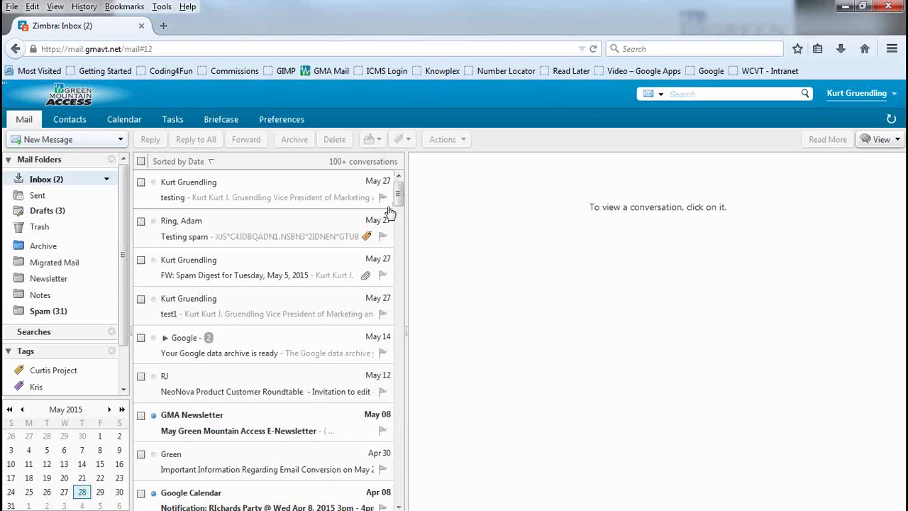
Step: Set the flag on the testing conversation in the Inbox message list
{"action": "left_click", "coordinate": [384, 198]}
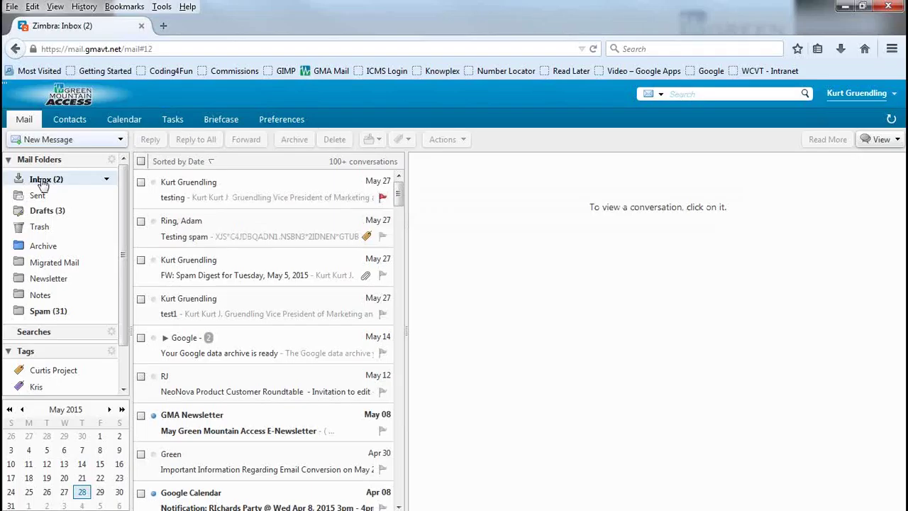
{"action": "mouse_move", "coordinate": [45, 185]}
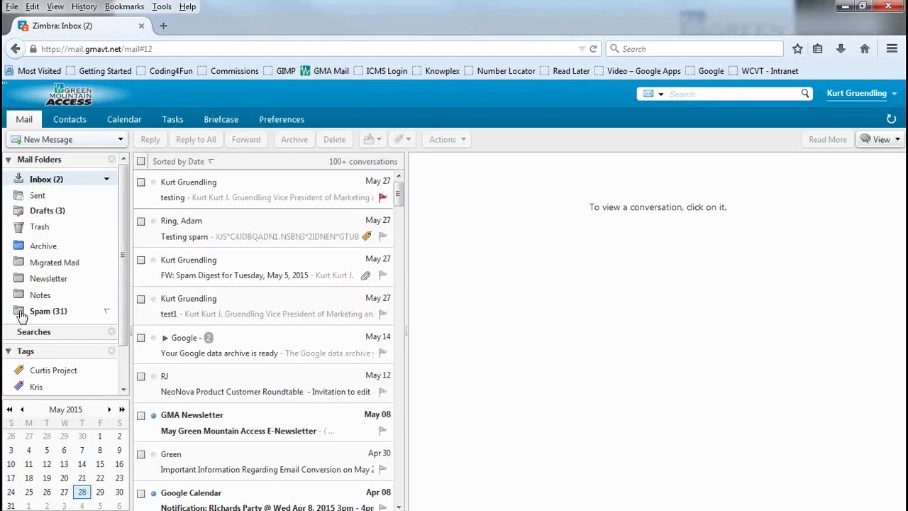
{"action": "mouse_move", "coordinate": [51, 315]}
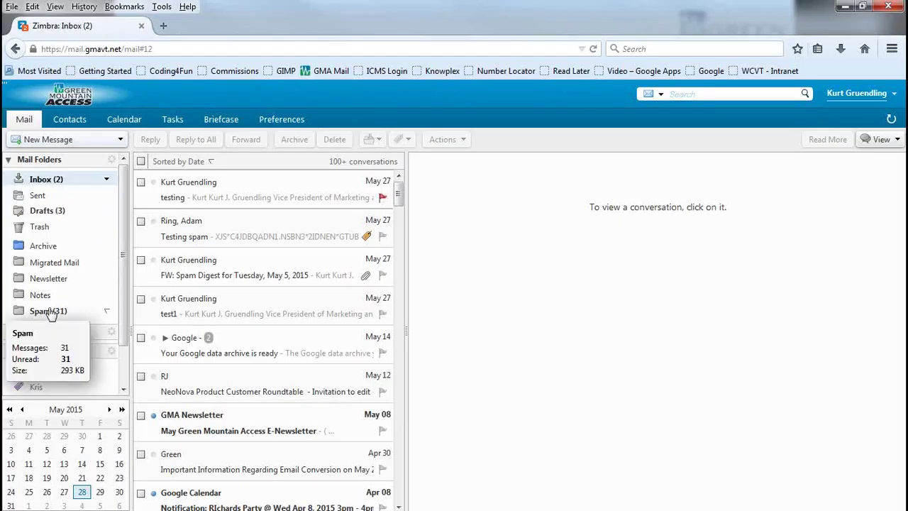
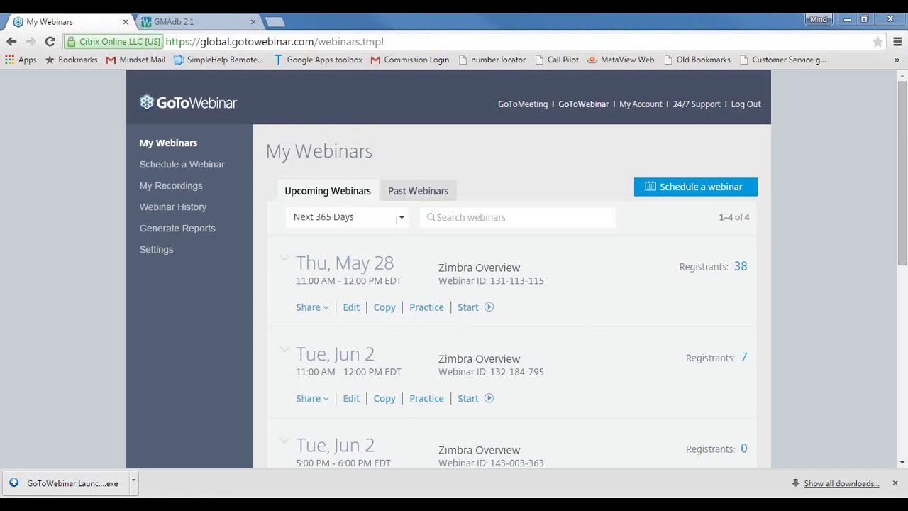
Step: Leave the GoToWebinar My Webinars list and head to the Zimbra inbox window
{"action": "mouse_move", "coordinate": [405, 503]}
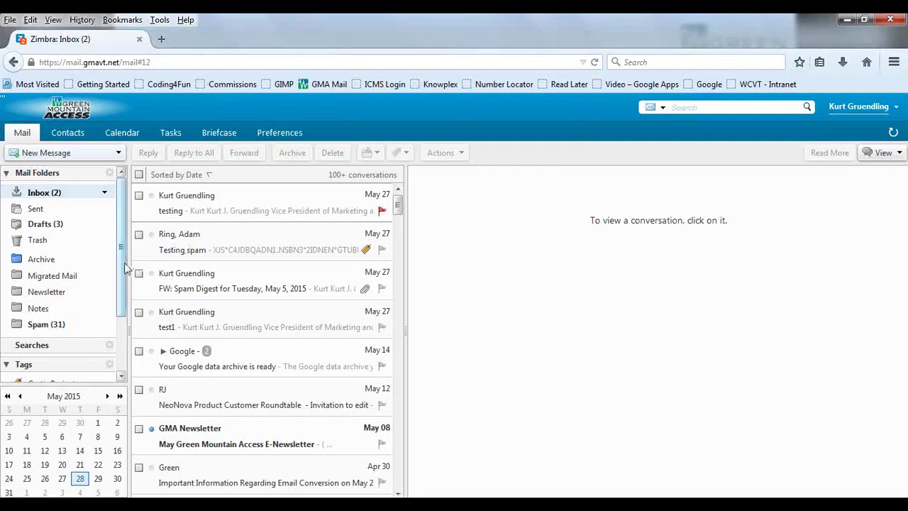
Step: Look over the Spam folder's conversations, then open Preferences on the General page
{"action": "scroll", "coordinate": [128, 289], "scroll_direction": "down", "scroll_amount": 1}
{"action": "left_click", "coordinate": [62, 293]}
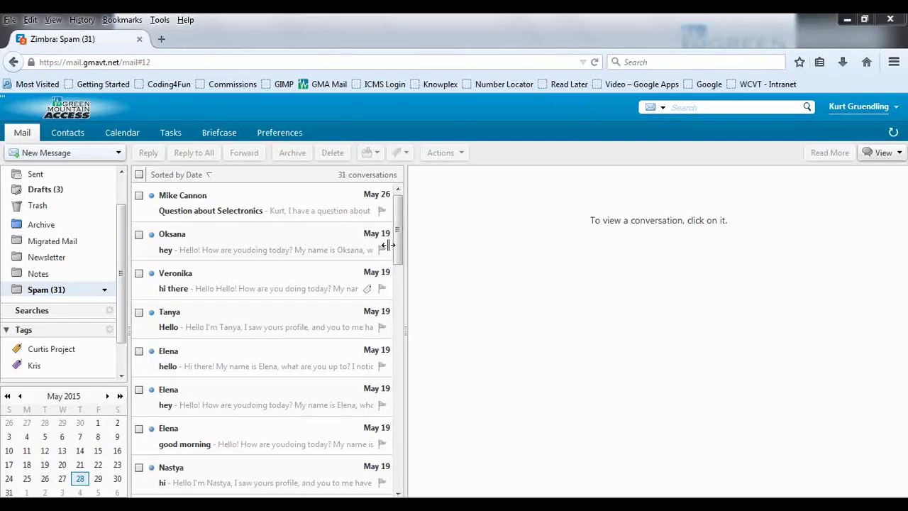
{"action": "left_click", "coordinate": [281, 142]}
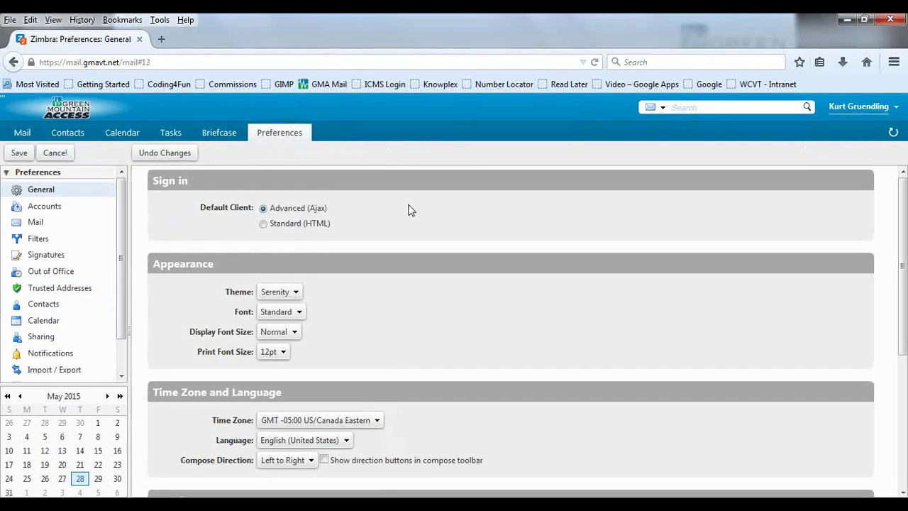
Step: Scroll through the General preferences, including the Serenity theme and Eastern time zone
{"action": "scroll", "coordinate": [401, 255], "scroll_direction": "down", "scroll_amount": 1}
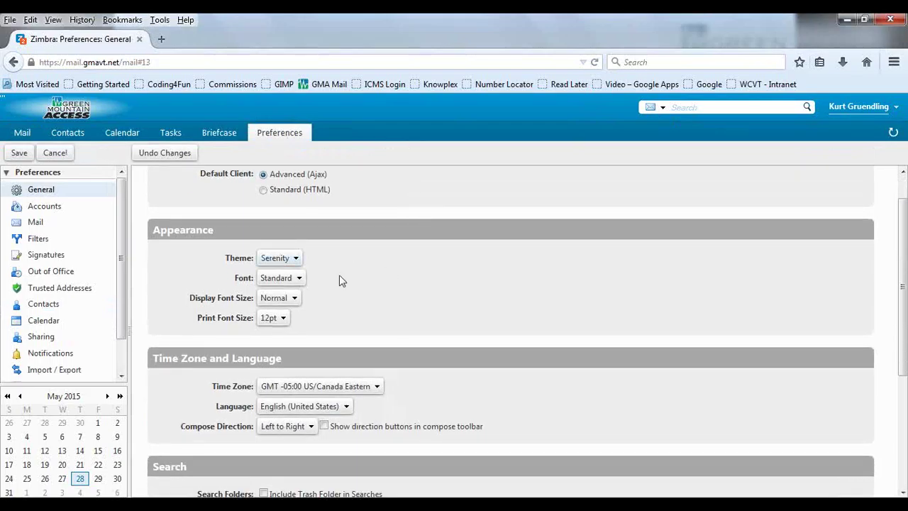
{"action": "scroll", "coordinate": [334, 259], "scroll_direction": "down", "scroll_amount": 3}
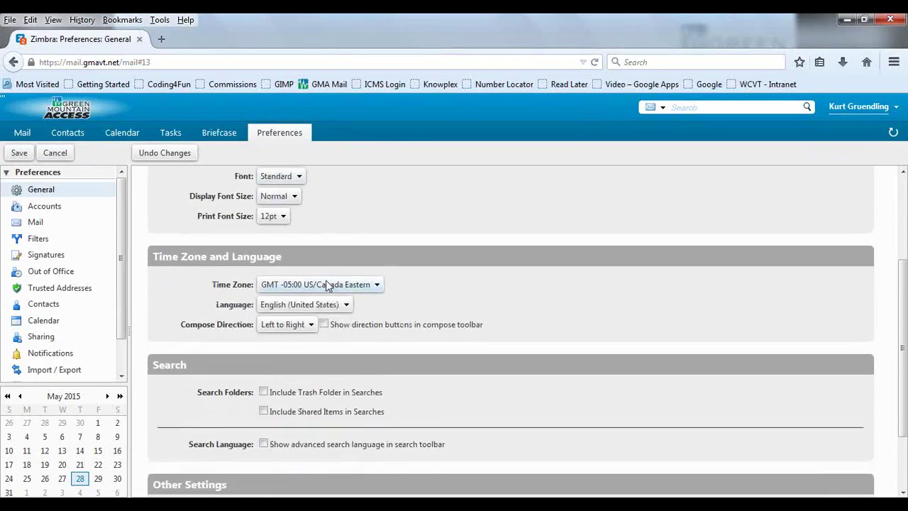
{"action": "scroll", "coordinate": [335, 327], "scroll_direction": "down", "scroll_amount": 1}
{"action": "scroll", "coordinate": [336, 328], "scroll_direction": "down", "scroll_amount": 1}
{"action": "scroll", "coordinate": [337, 329], "scroll_direction": "up", "scroll_amount": 1}
{"action": "scroll", "coordinate": [337, 333], "scroll_direction": "down", "scroll_amount": 1}
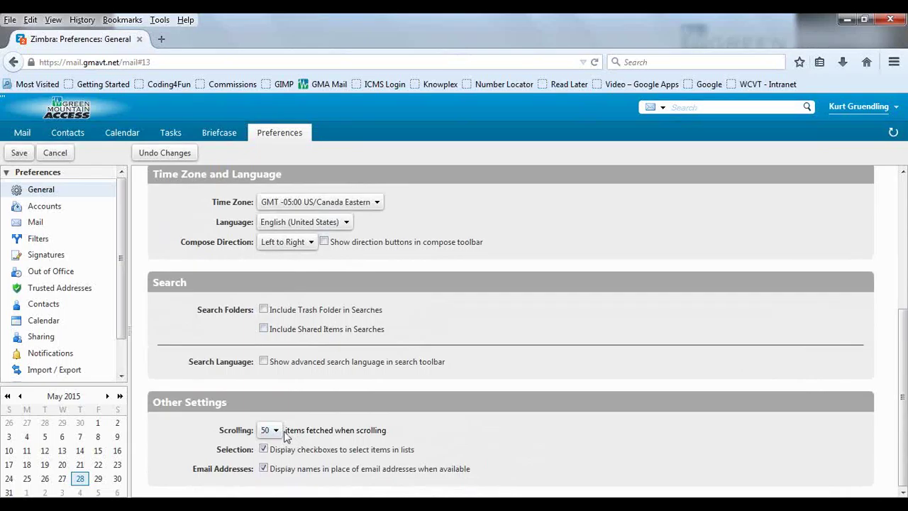
{"action": "scroll", "coordinate": [352, 387], "scroll_direction": "up", "scroll_amount": 4}
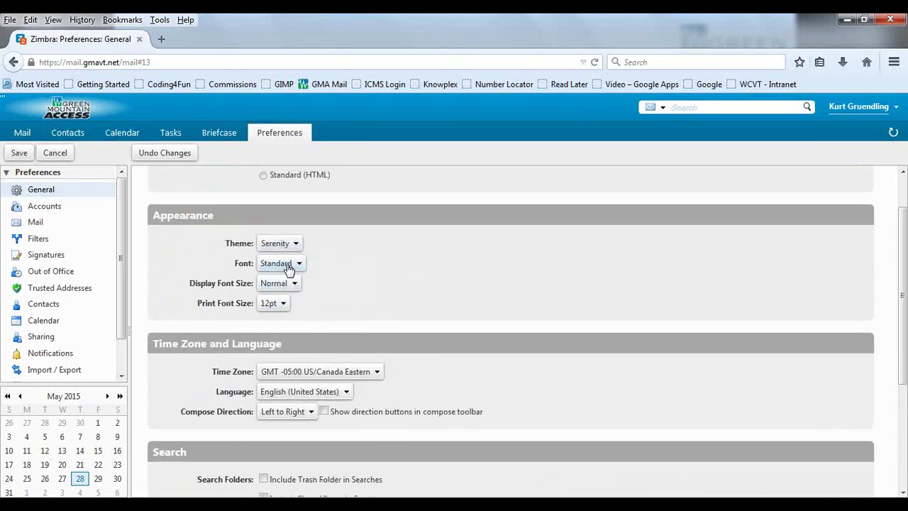
Step: Review the Accounts preferences for the Primary Account and its persona
{"action": "left_click", "coordinate": [44, 207]}
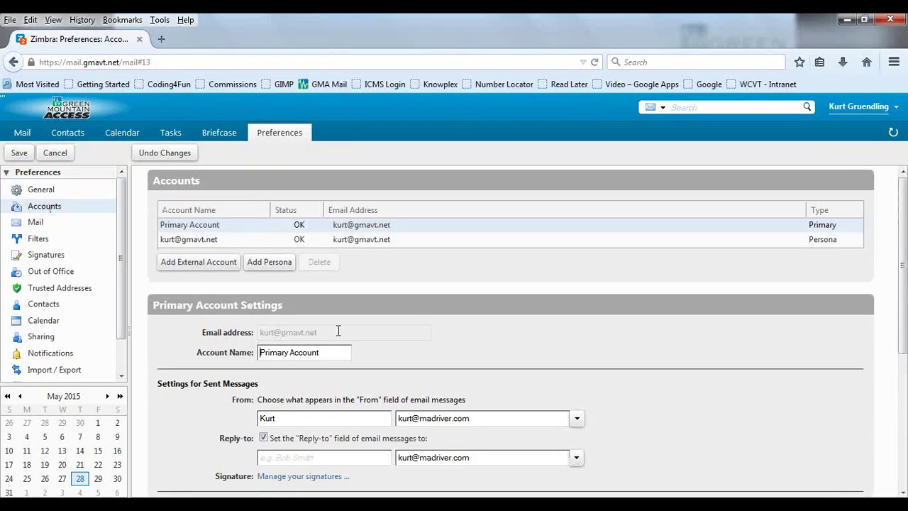
{"action": "scroll", "coordinate": [339, 335], "scroll_direction": "down", "scroll_amount": 5}
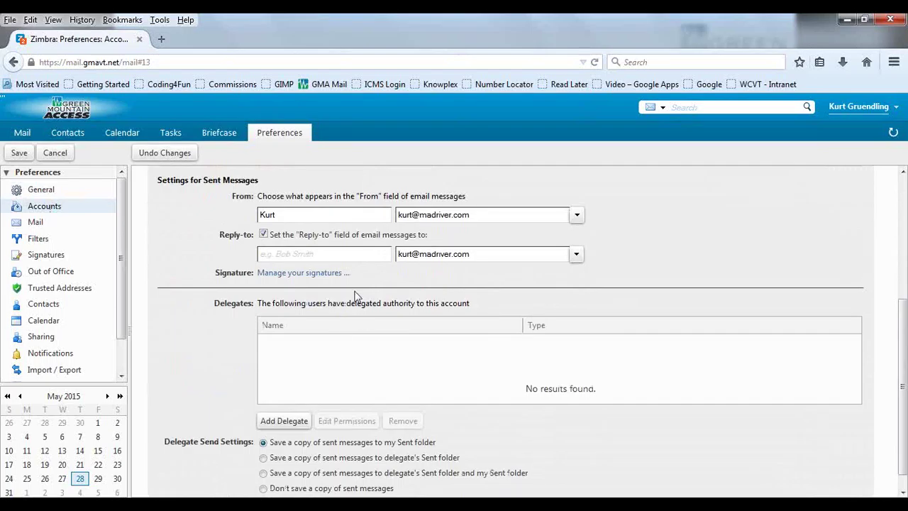
{"action": "scroll", "coordinate": [338, 326], "scroll_direction": "down", "scroll_amount": 1}
{"action": "scroll", "coordinate": [339, 323], "scroll_direction": "up", "scroll_amount": 2}
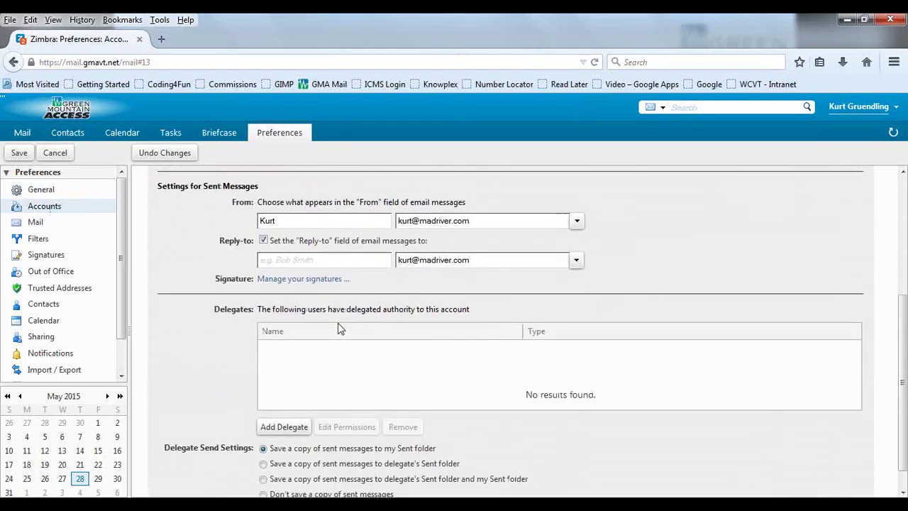
{"action": "scroll", "coordinate": [339, 323], "scroll_direction": "up", "scroll_amount": 2}
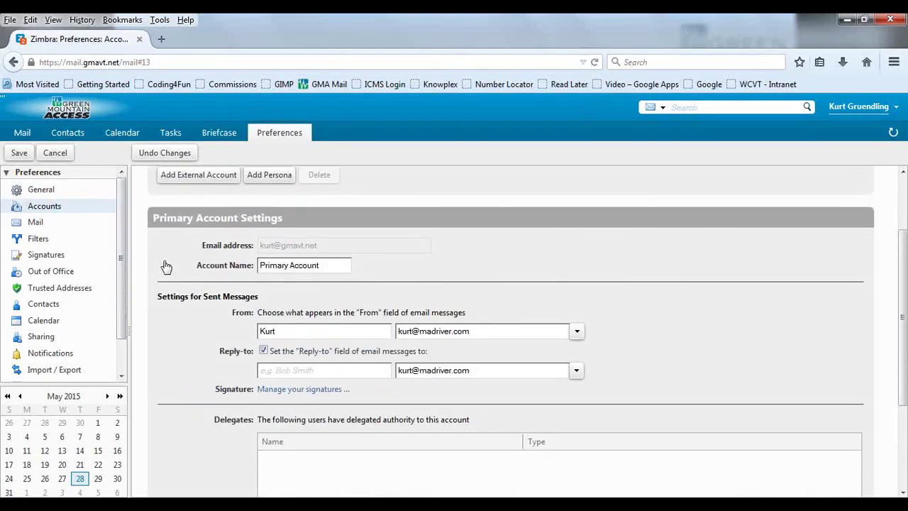
Step: Scroll through the Mail preferences, then view Filters listing the active Newsletter filter
{"action": "left_click", "coordinate": [35, 222]}
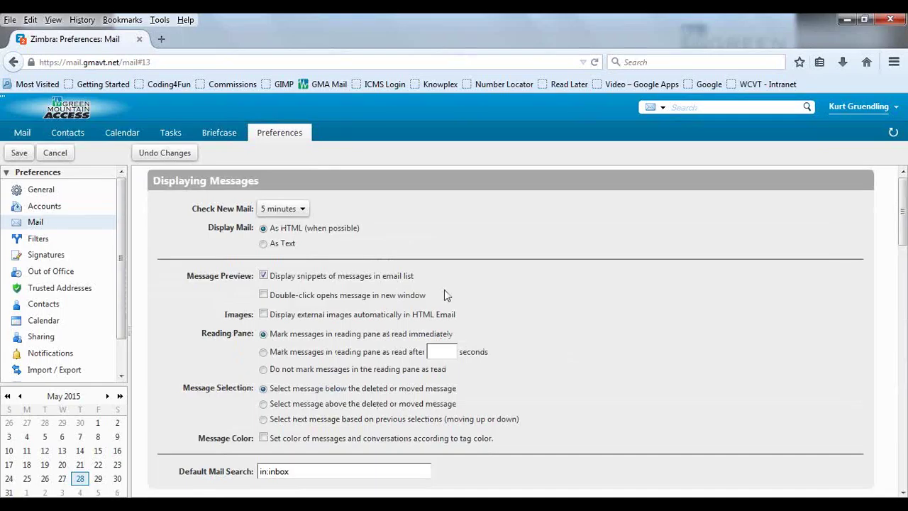
{"action": "scroll", "coordinate": [447, 296], "scroll_direction": "down", "scroll_amount": 3}
{"action": "scroll", "coordinate": [445, 297], "scroll_direction": "down", "scroll_amount": 5}
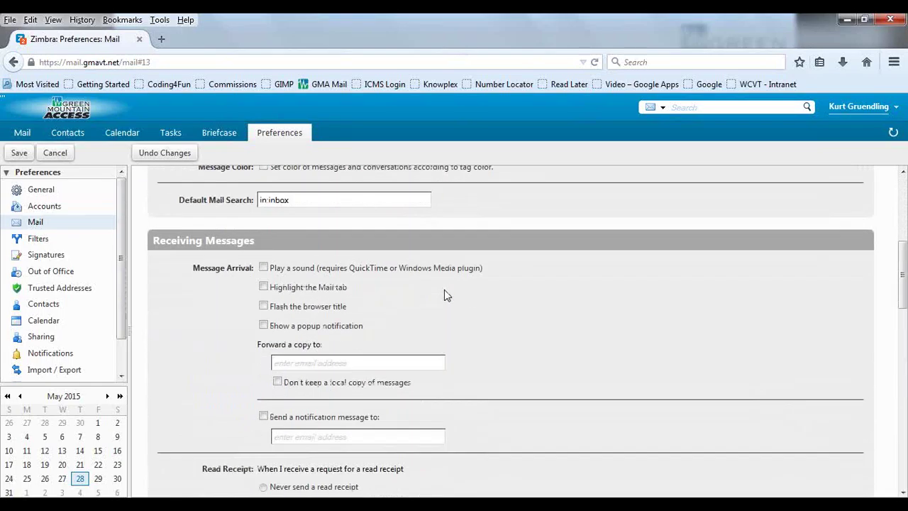
{"action": "scroll", "coordinate": [446, 296], "scroll_direction": "down", "scroll_amount": 4}
{"action": "scroll", "coordinate": [446, 295], "scroll_direction": "up", "scroll_amount": 7}
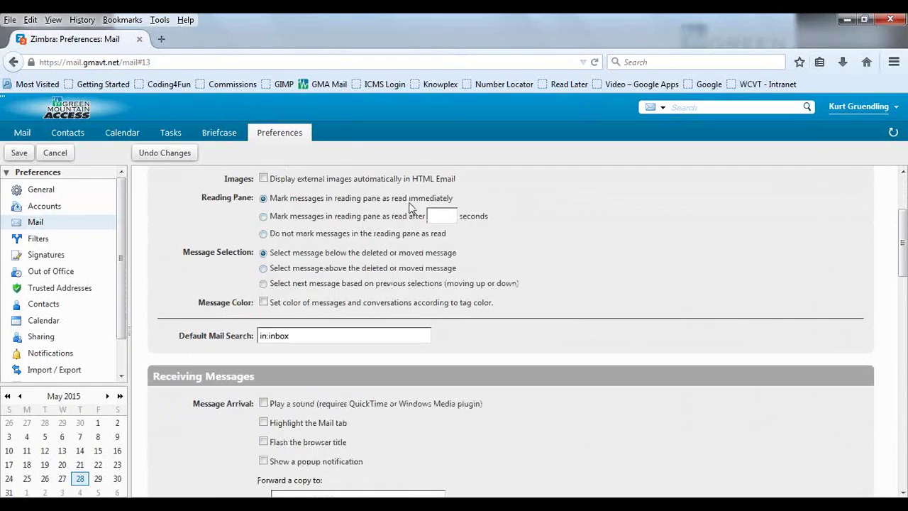
{"action": "scroll", "coordinate": [360, 278], "scroll_direction": "down", "scroll_amount": 11}
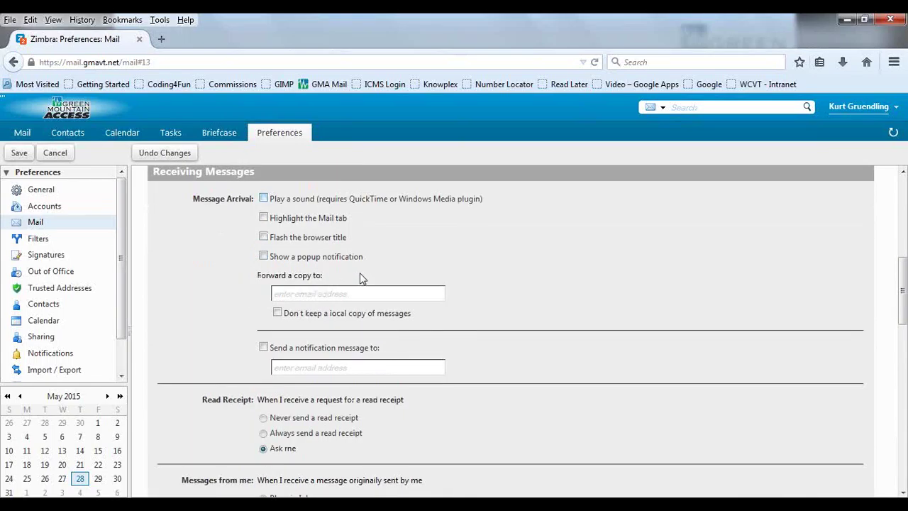
{"action": "scroll", "coordinate": [272, 260], "scroll_direction": "down", "scroll_amount": 3}
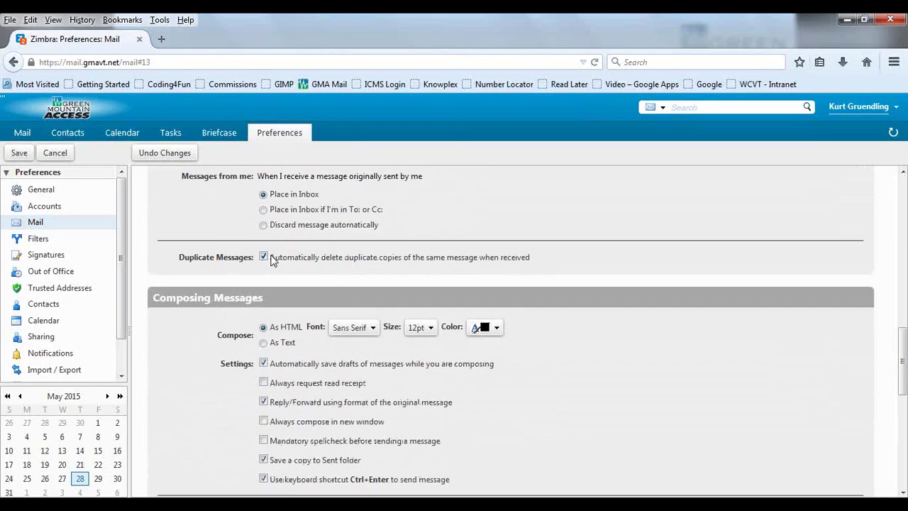
{"action": "scroll", "coordinate": [278, 258], "scroll_direction": "down", "scroll_amount": 4}
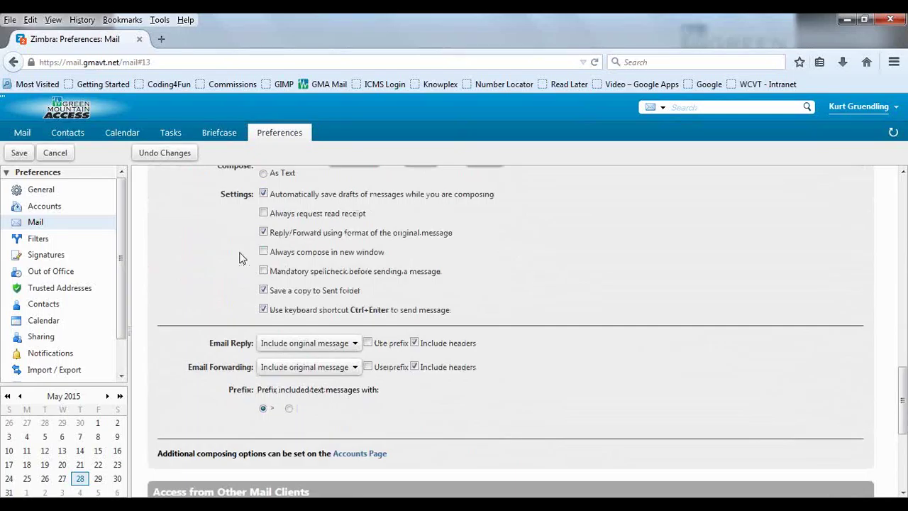
{"action": "left_click", "coordinate": [45, 238]}
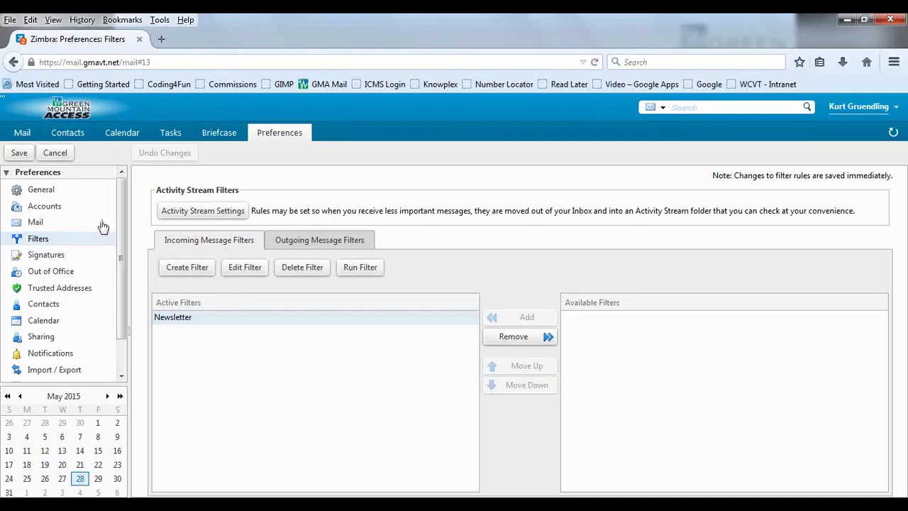
Step: Return to mail without saving preferences and open the 'Question about Selectronics' message
{"action": "left_click", "coordinate": [22, 133]}
{"action": "left_click", "coordinate": [521, 321]}
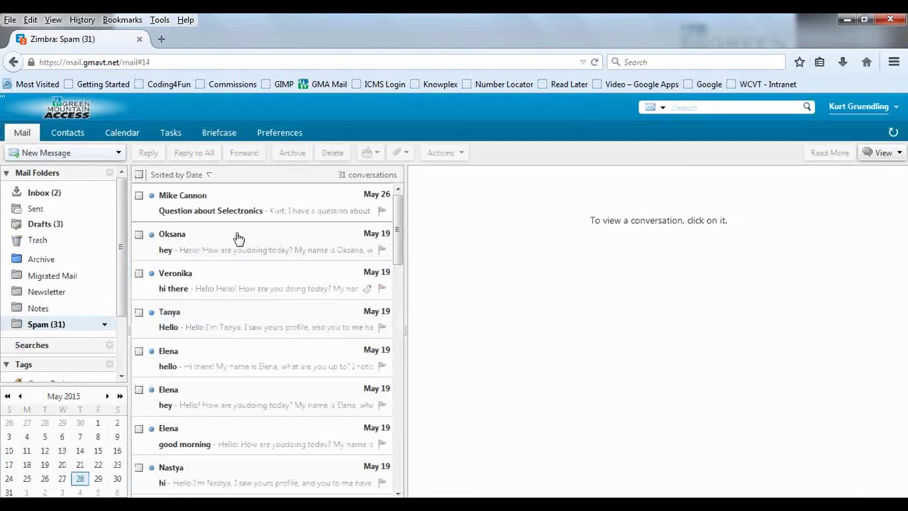
{"action": "left_click", "coordinate": [239, 201]}
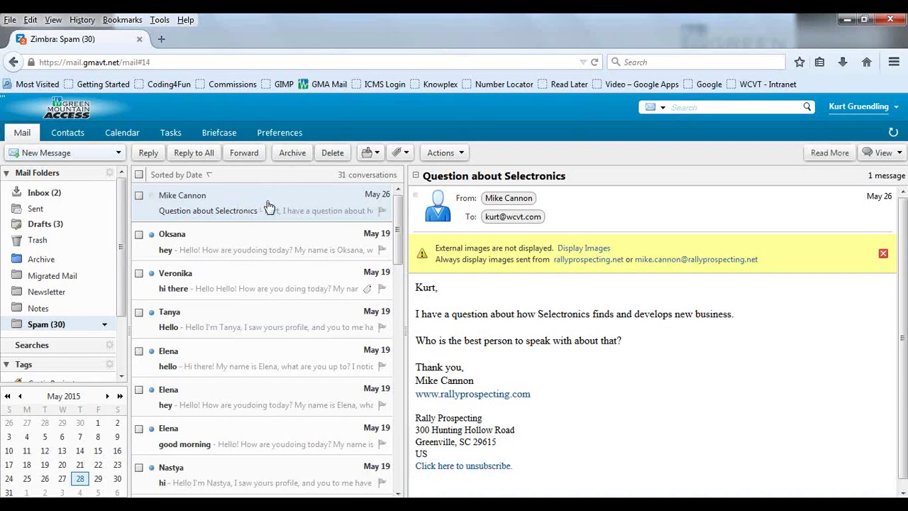
Step: Start a filter from the Selectronics conversation, check its action choices, then cancel it
{"action": "right_click", "coordinate": [269, 206]}
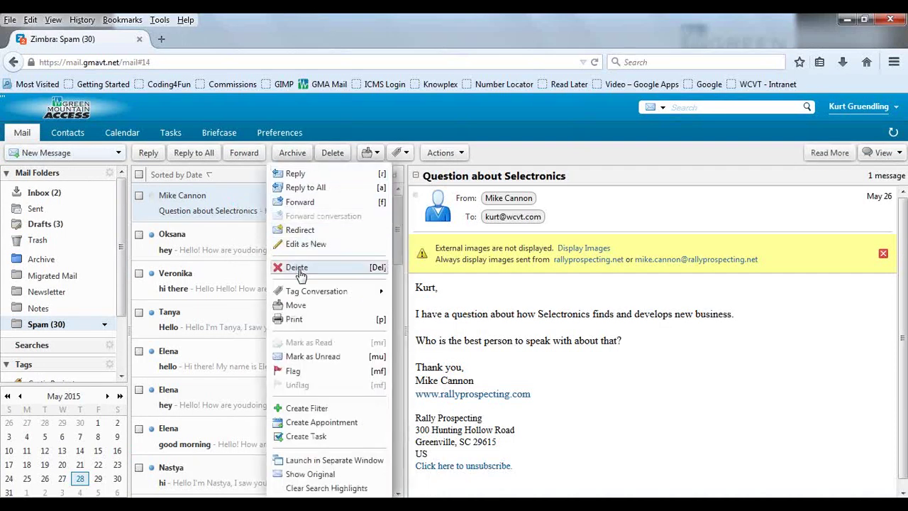
{"action": "left_click", "coordinate": [321, 409]}
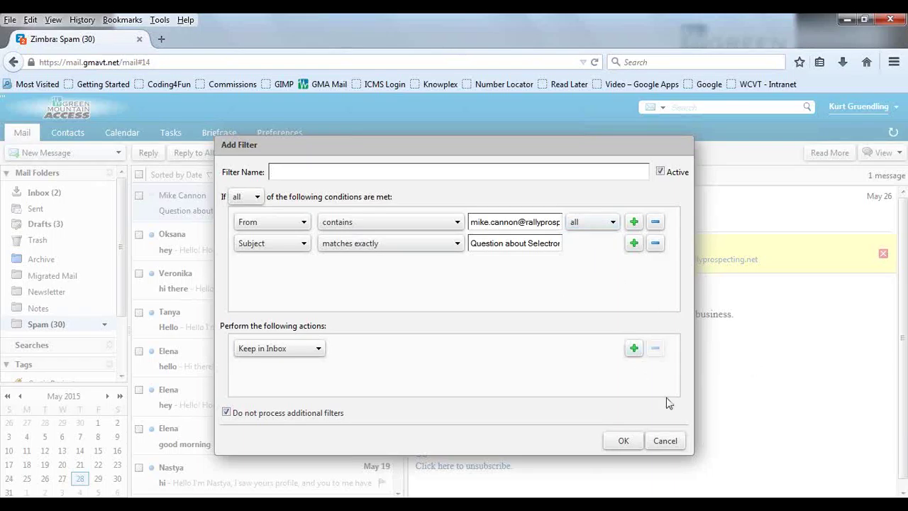
{"action": "left_click", "coordinate": [301, 355]}
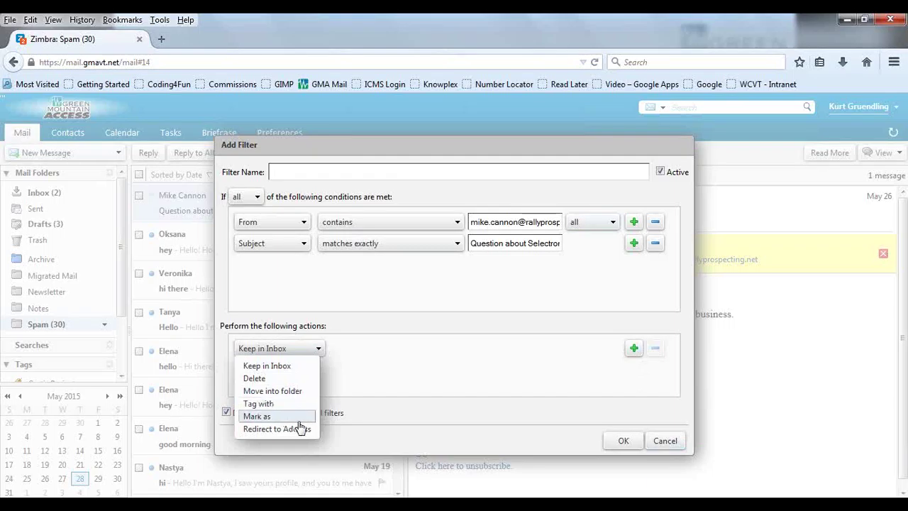
{"action": "left_click", "coordinate": [664, 441]}
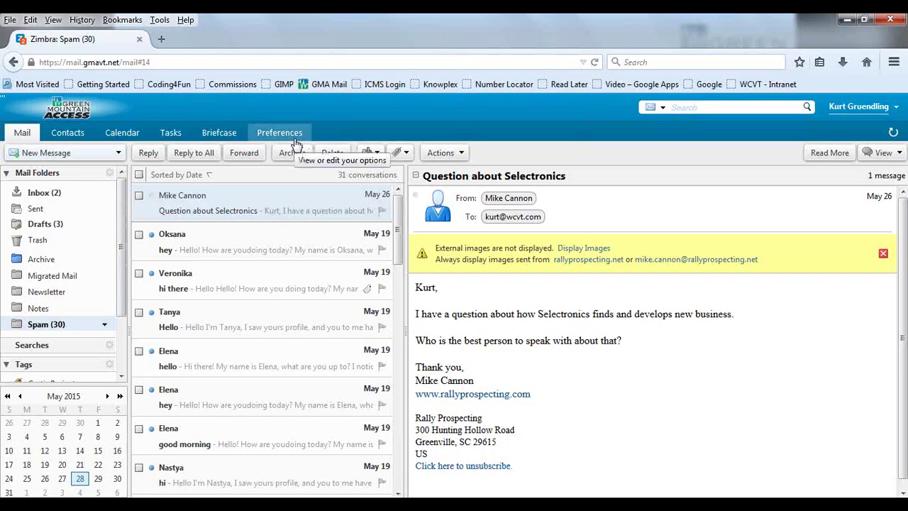
{"action": "left_click", "coordinate": [296, 139]}
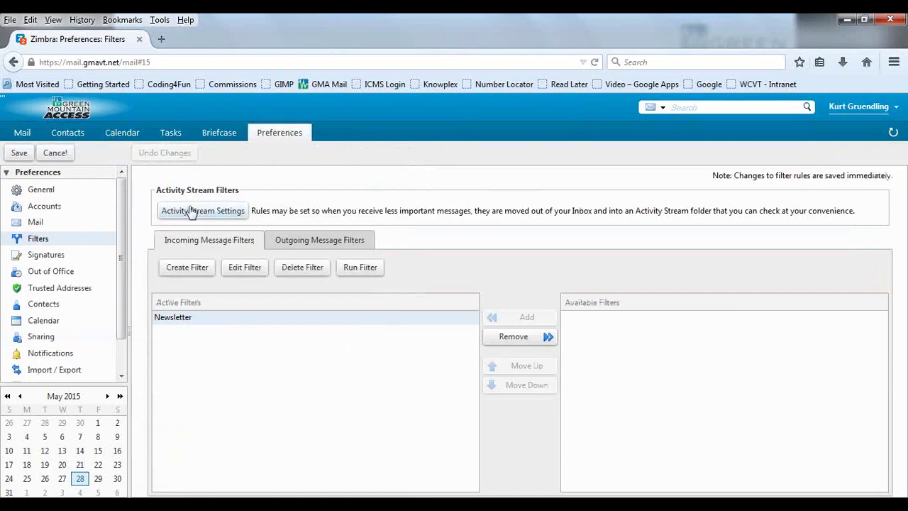
{"action": "left_click", "coordinate": [56, 262]}
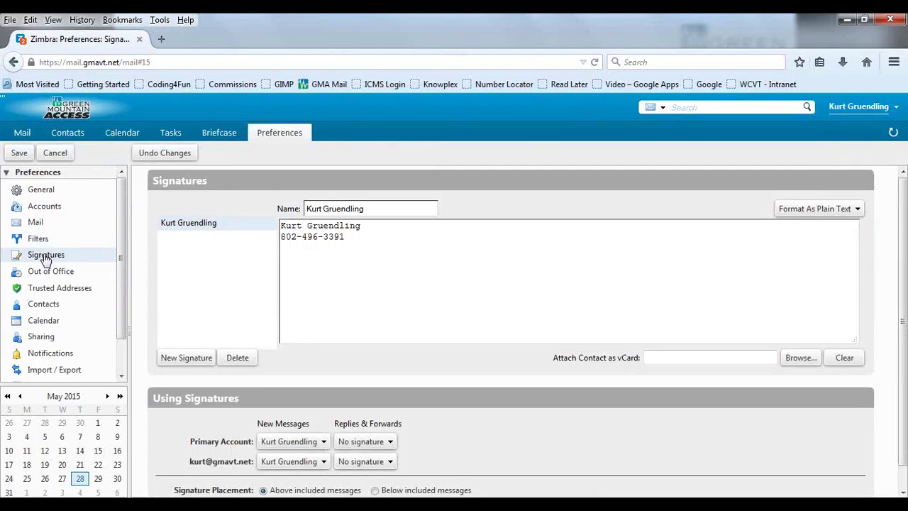
{"action": "left_click", "coordinate": [39, 242]}
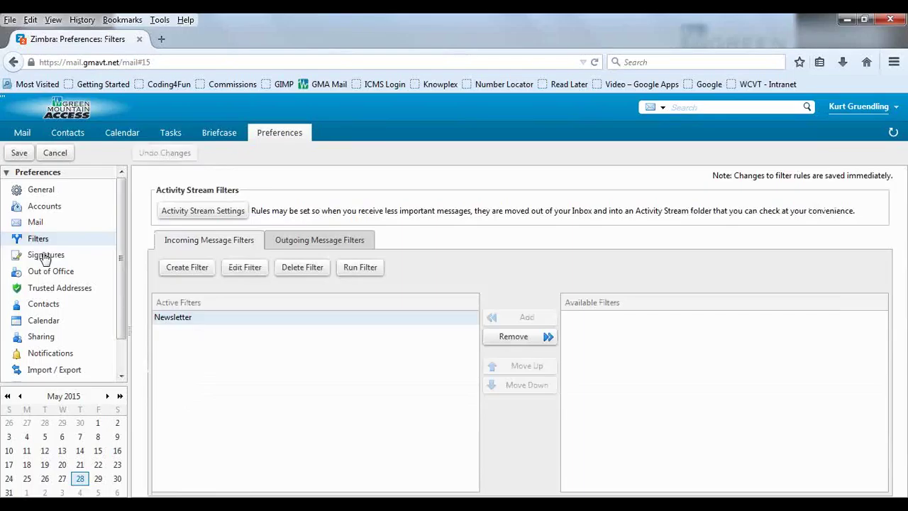
{"action": "left_click", "coordinate": [44, 257]}
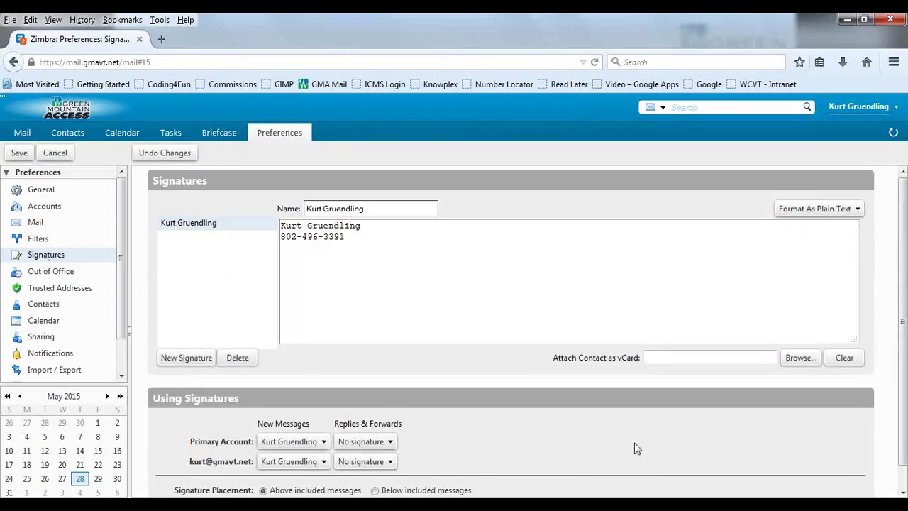
{"action": "scroll", "coordinate": [647, 448], "scroll_direction": "down", "scroll_amount": 1}
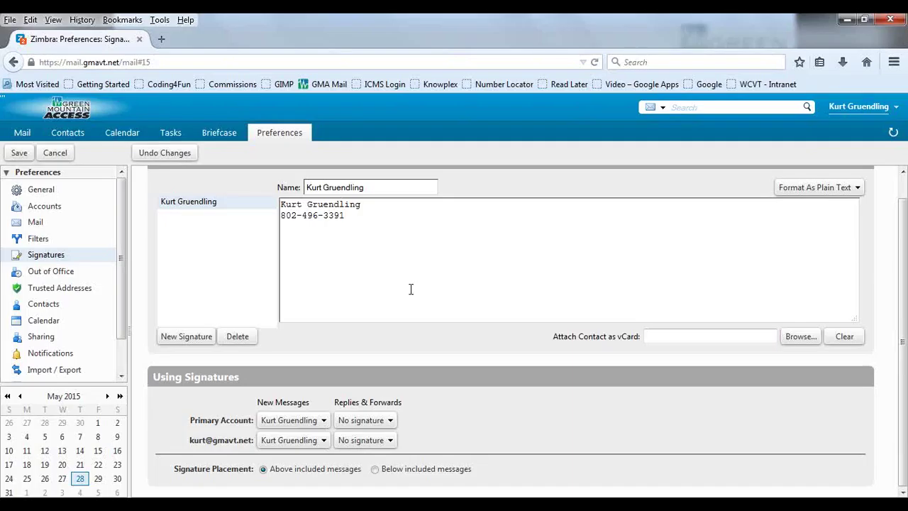
Step: Switch the signature format to HTML, then go to the Out of Office preferences
{"action": "left_click", "coordinate": [796, 188]}
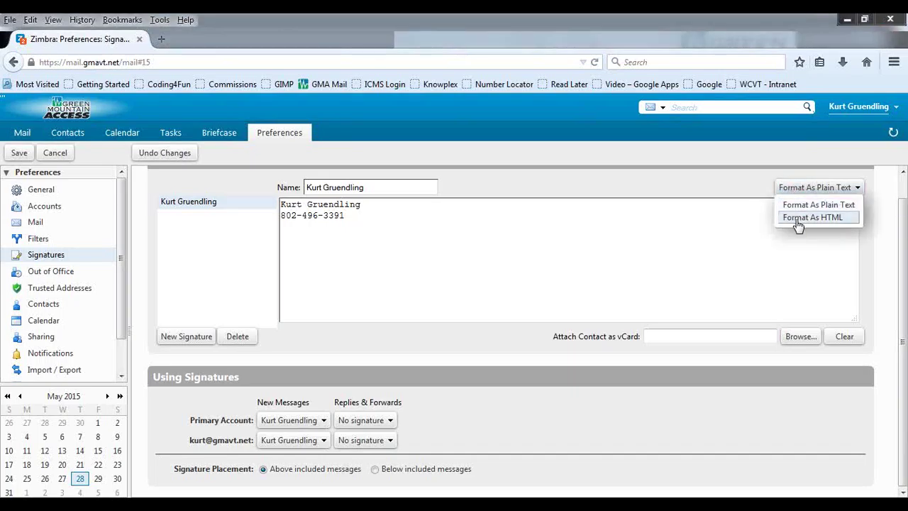
{"action": "left_click", "coordinate": [796, 220]}
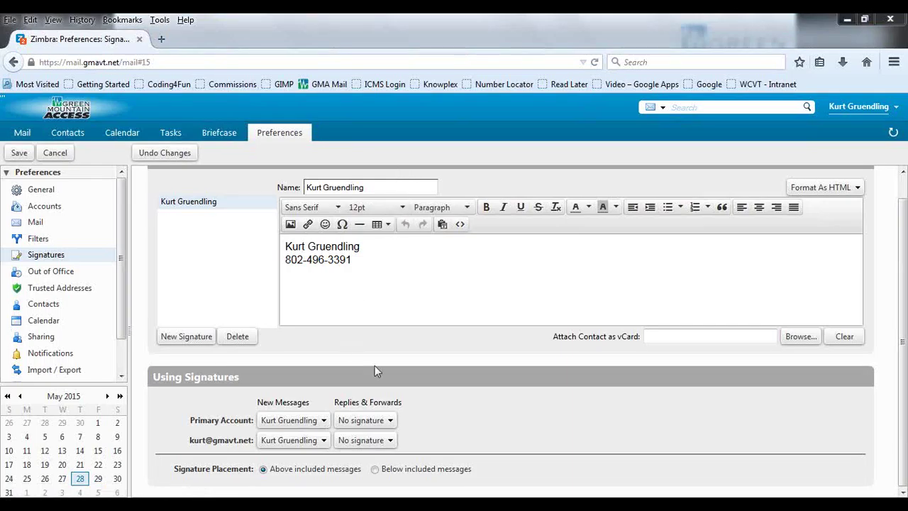
{"action": "left_click", "coordinate": [69, 275]}
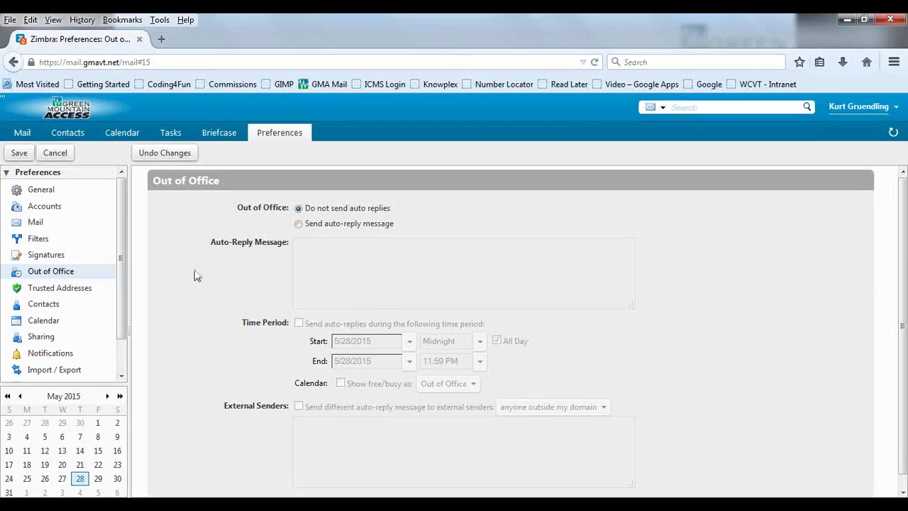
Step: Enable the auto-reply message, then view the empty Trusted Addresses / Domains list
{"action": "left_click", "coordinate": [299, 226]}
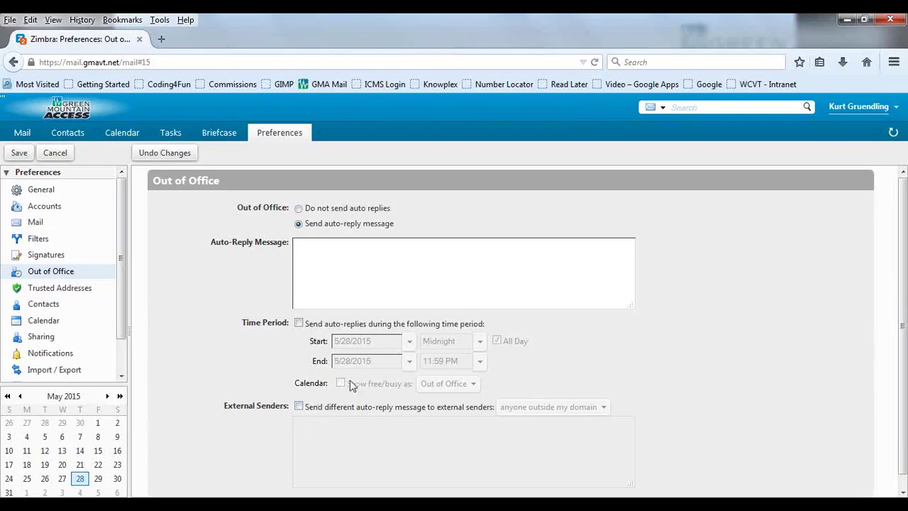
{"action": "scroll", "coordinate": [347, 423], "scroll_direction": "down", "scroll_amount": 1}
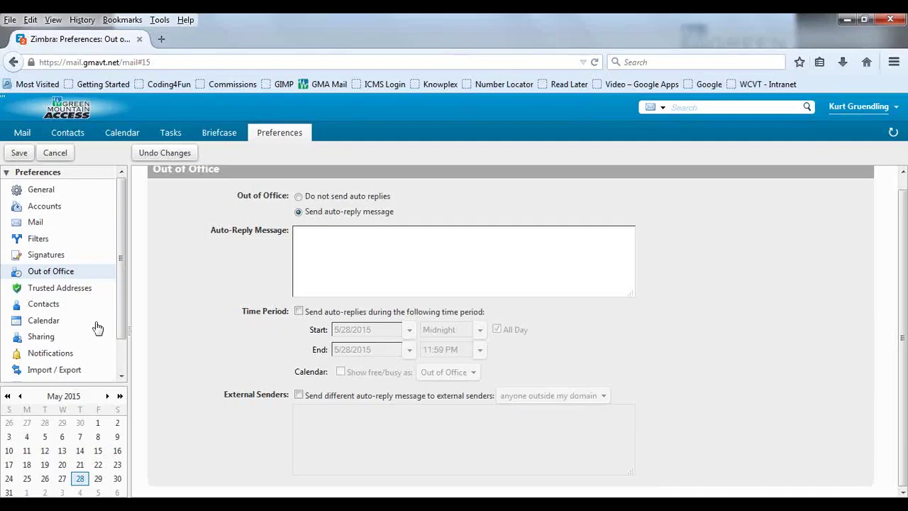
{"action": "left_click", "coordinate": [69, 291]}
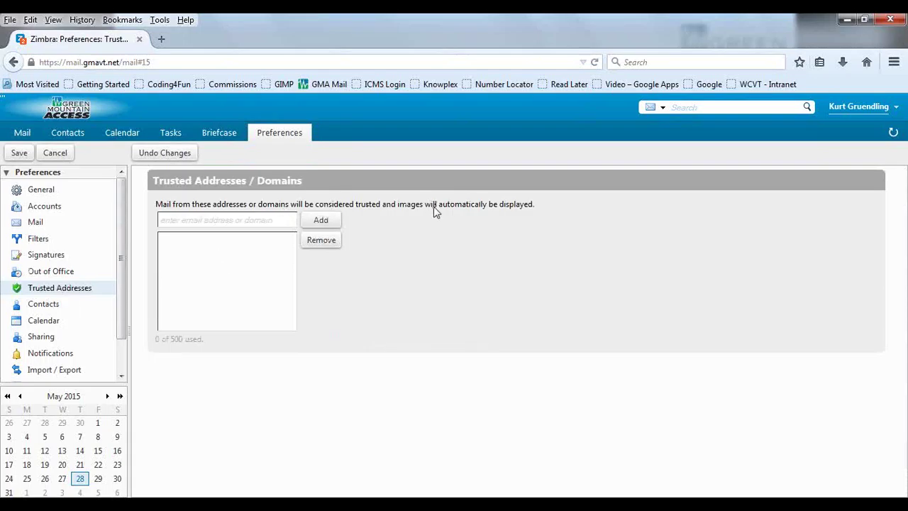
Step: Show the Contacts preferences with Emailed Contacts and comma autocomplete enabled
{"action": "left_click", "coordinate": [56, 311]}
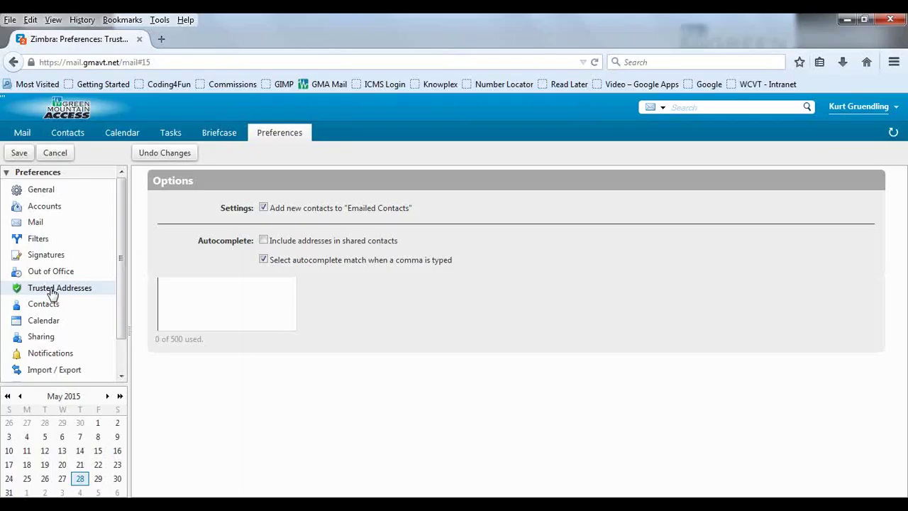
Step: Reload the full Contacts preferences page with its autocomplete and Emailed Contacts settings
{"action": "left_click", "coordinate": [51, 306]}
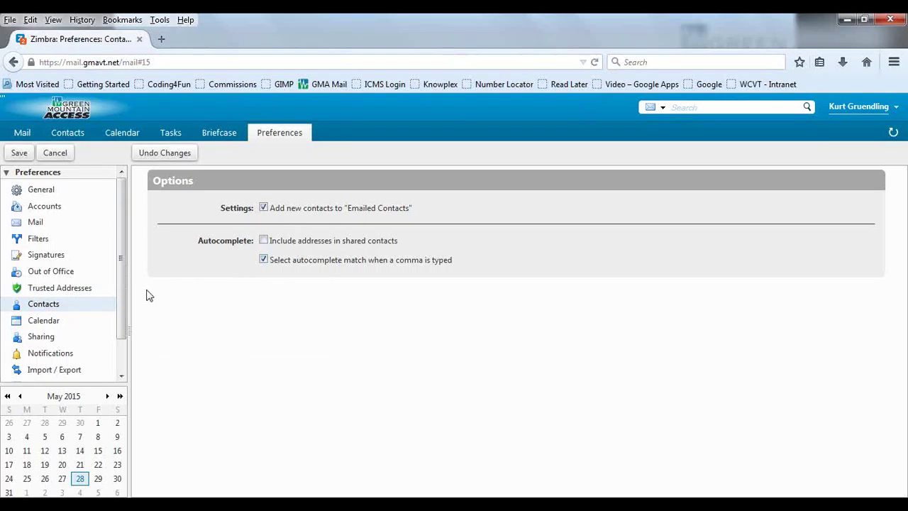
Step: Check the Calendar week-start choices without changing them, then view the Zimlets preferences
{"action": "left_click", "coordinate": [52, 323]}
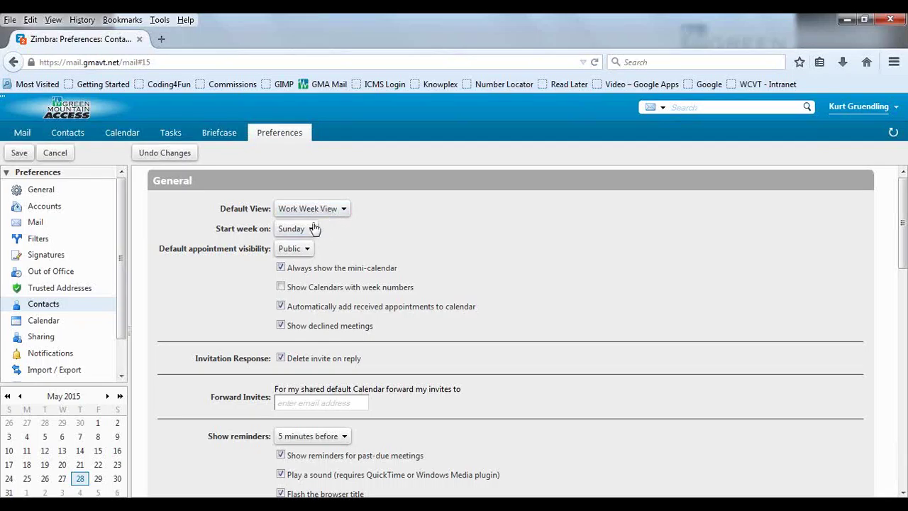
{"action": "left_click", "coordinate": [292, 229]}
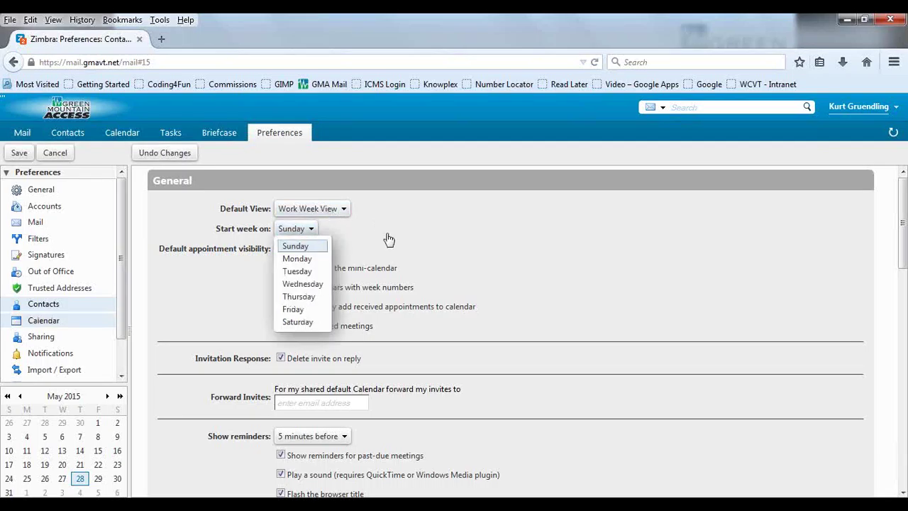
{"action": "left_click", "coordinate": [127, 327]}
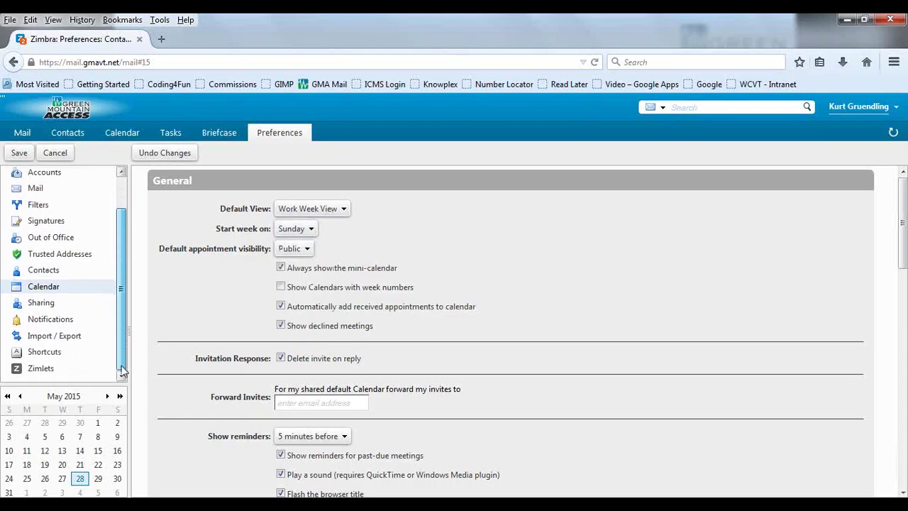
{"action": "left_click", "coordinate": [46, 370]}
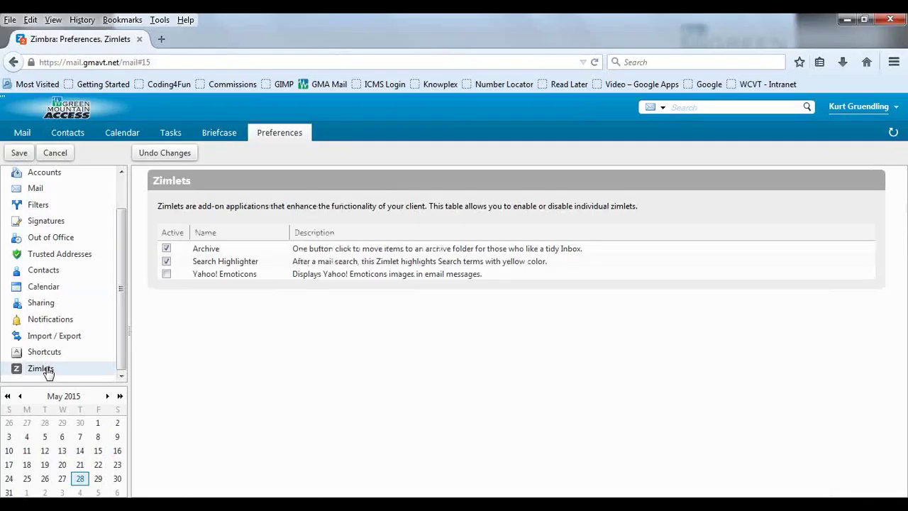
Step: Review the Zimlets checkboxes and save the preferences, returning to the Spam folder
{"action": "left_click", "coordinate": [167, 260]}
{"action": "scroll", "coordinate": [120, 287], "scroll_direction": "up", "scroll_amount": 1}
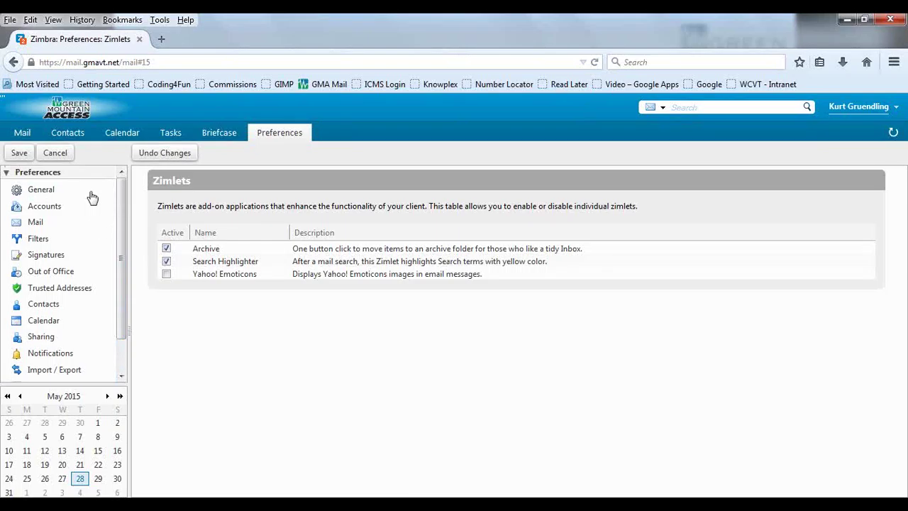
{"action": "left_click", "coordinate": [20, 156]}
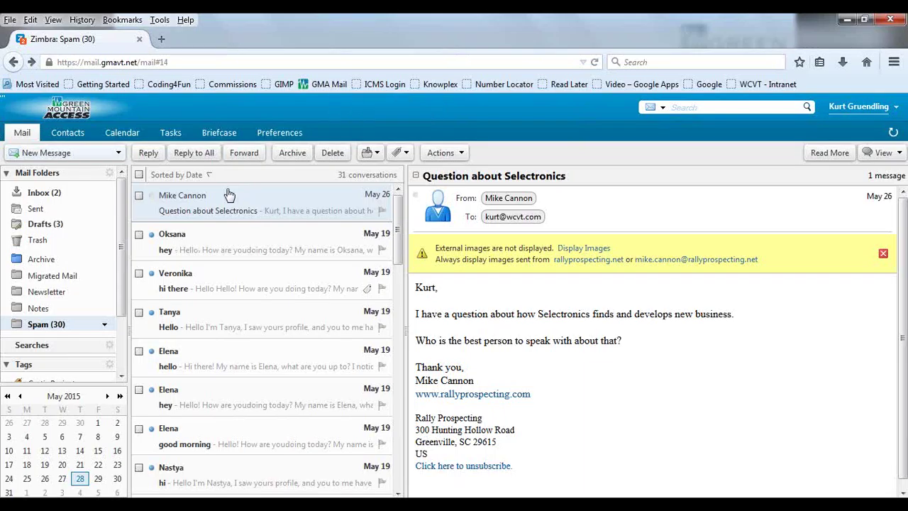
Step: Open Contacts, check the Contacts folder options menu, then show the New Contact item choices
{"action": "left_click", "coordinate": [83, 136]}
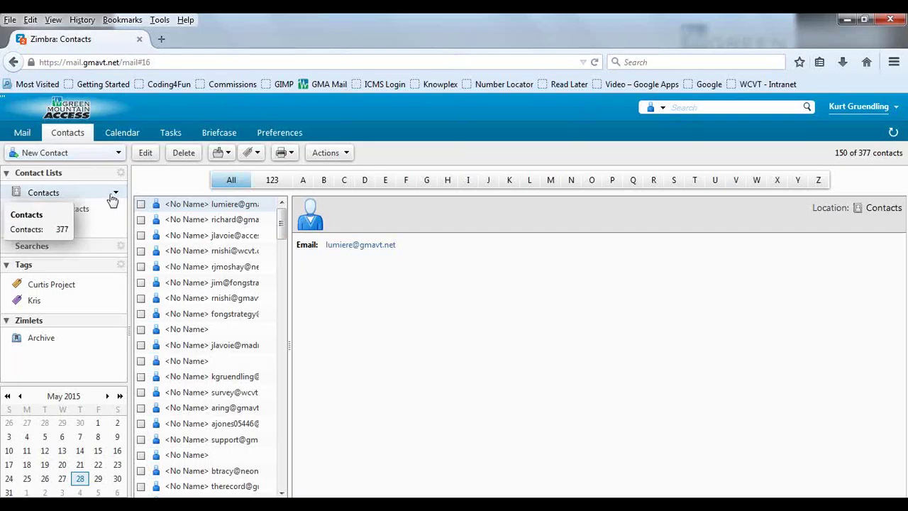
{"action": "left_click", "coordinate": [117, 193]}
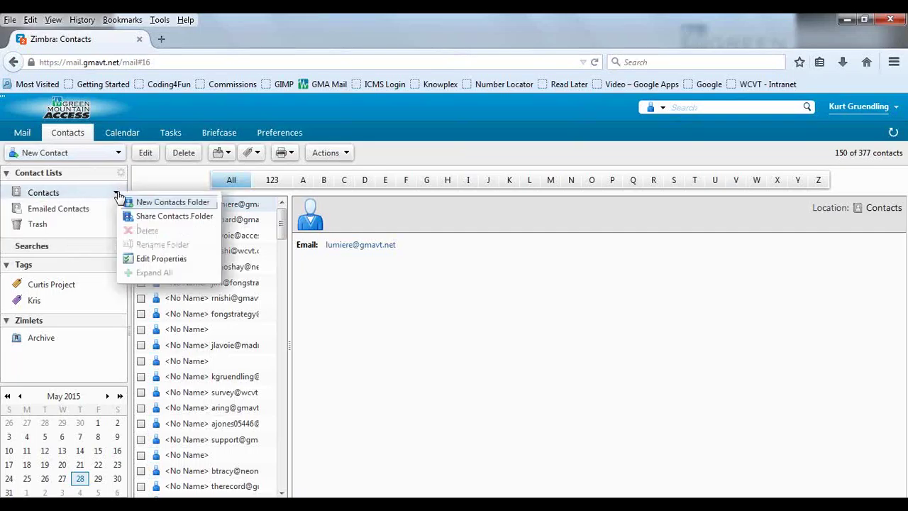
{"action": "left_click", "coordinate": [345, 115]}
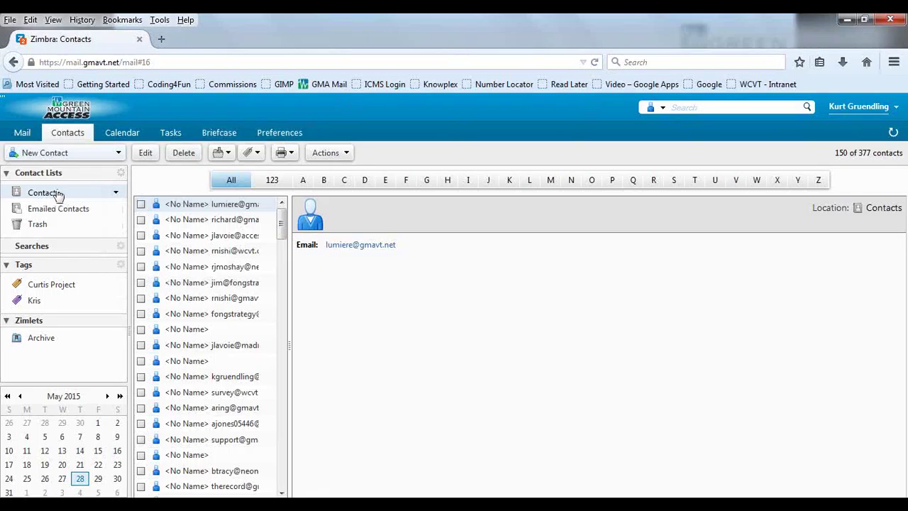
{"action": "left_click", "coordinate": [116, 193]}
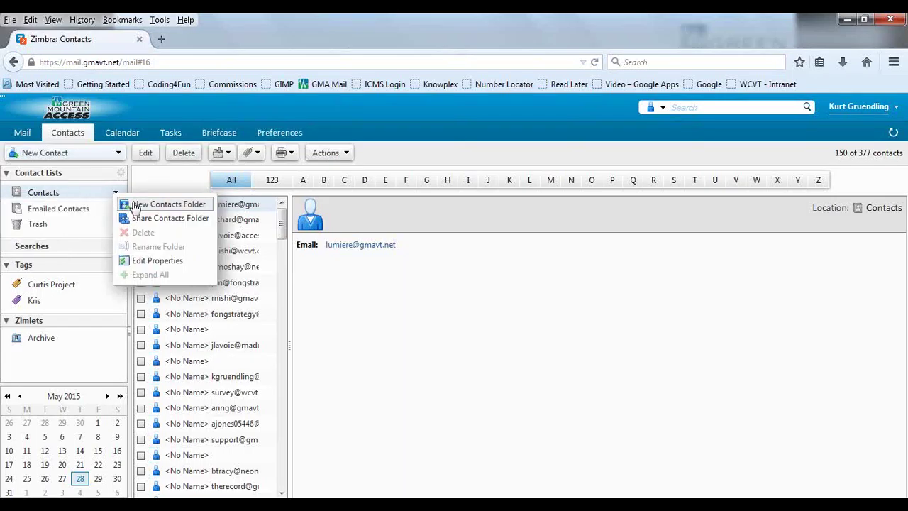
{"action": "left_click", "coordinate": [386, 133]}
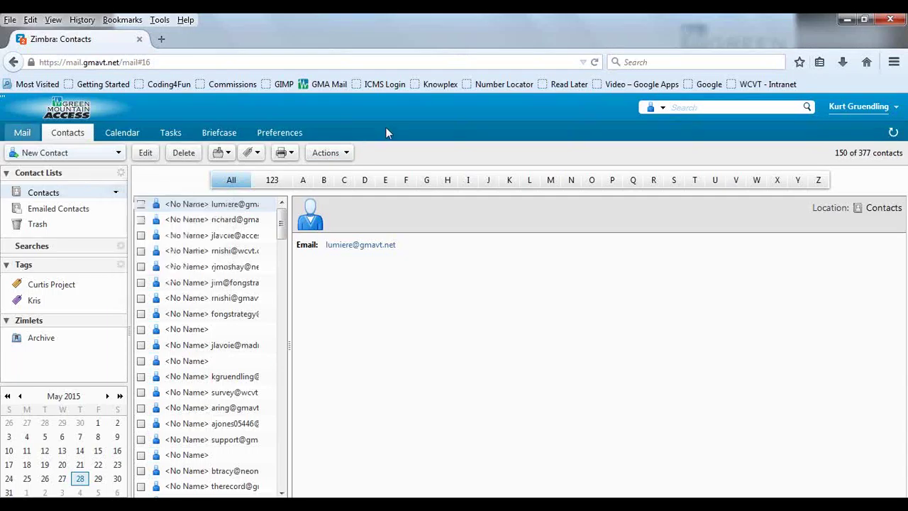
{"action": "left_click", "coordinate": [117, 194]}
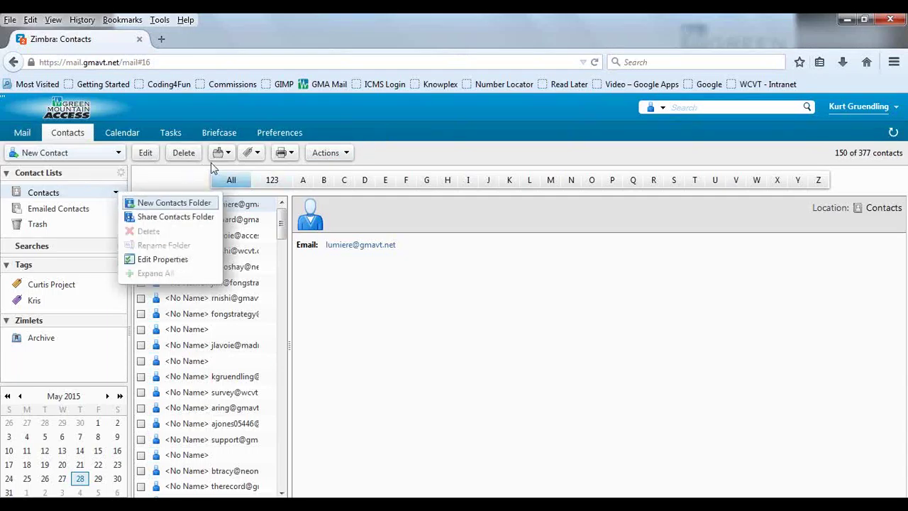
{"action": "left_click", "coordinate": [397, 139]}
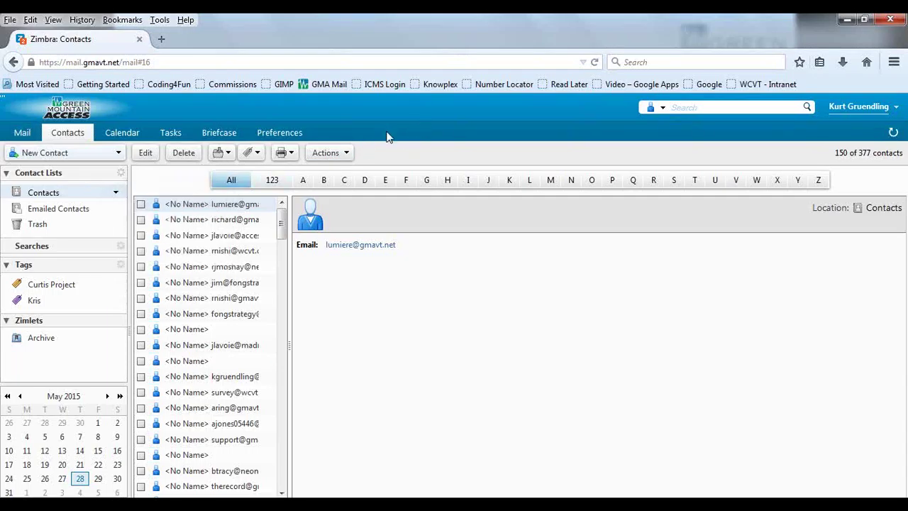
{"action": "left_click", "coordinate": [119, 154]}
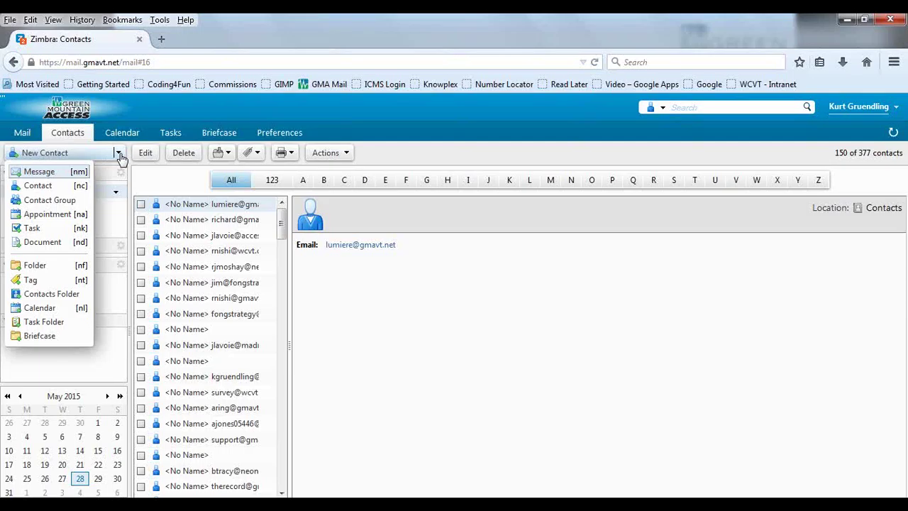
Step: Start a new contact group and add a first member found by name search
{"action": "left_click", "coordinate": [74, 202]}
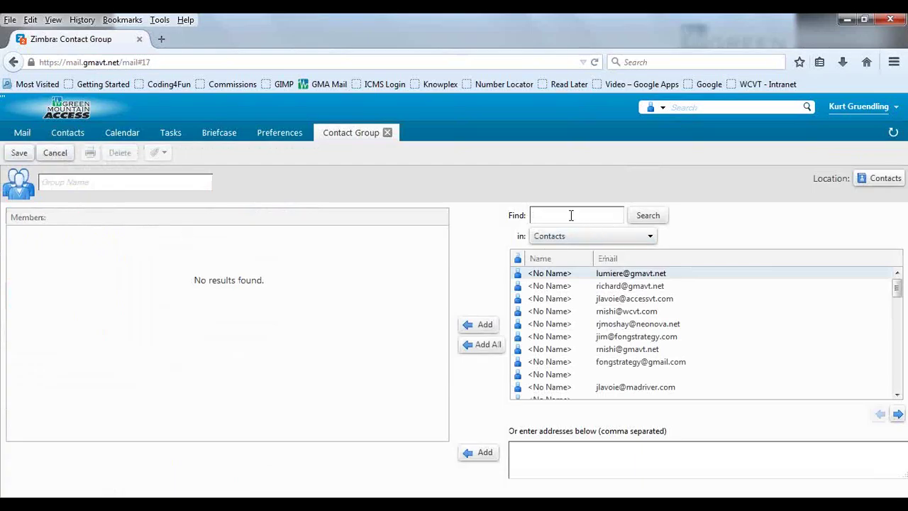
{"action": "type", "text": "kurt"}
{"action": "left_click", "coordinate": [646, 217]}
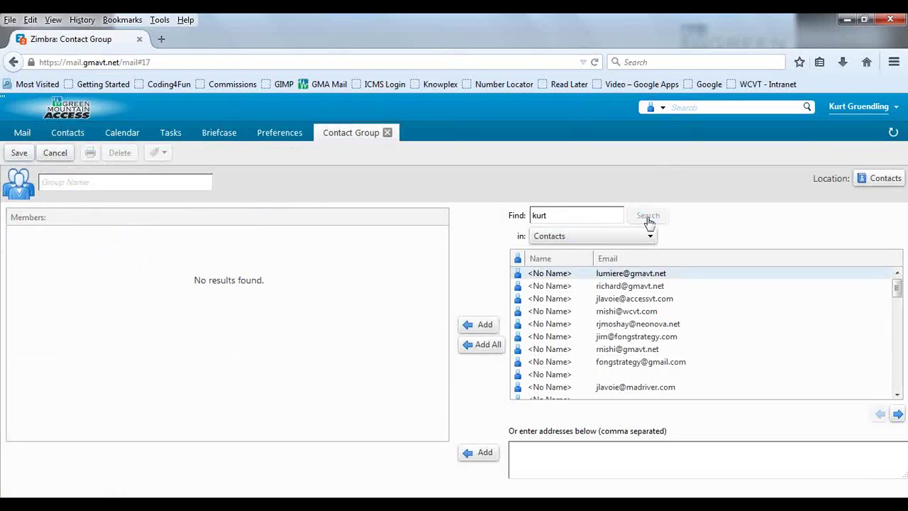
{"action": "left_click", "coordinate": [580, 299]}
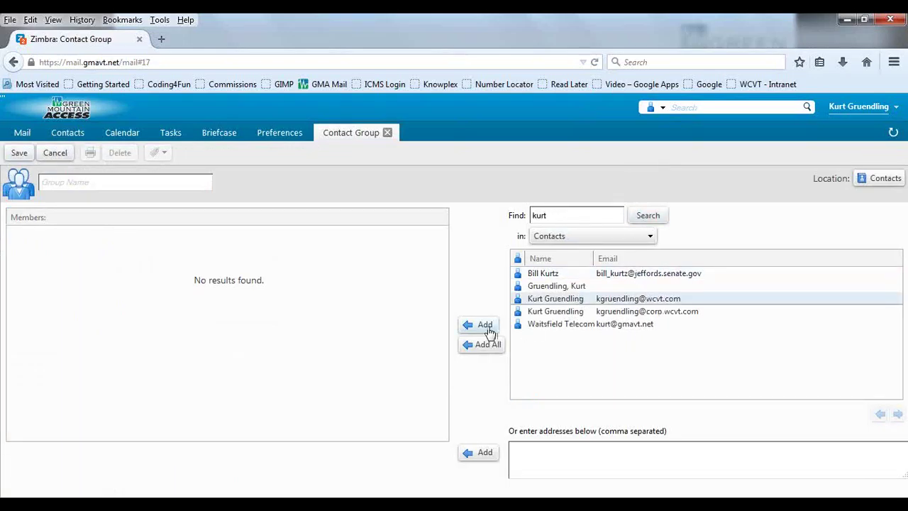
{"action": "left_click", "coordinate": [485, 324]}
Step: Search for a second contact by name and add them to the group's members
{"action": "left_click_drag", "start_coordinate": [559, 218], "coordinate": [525, 218]}
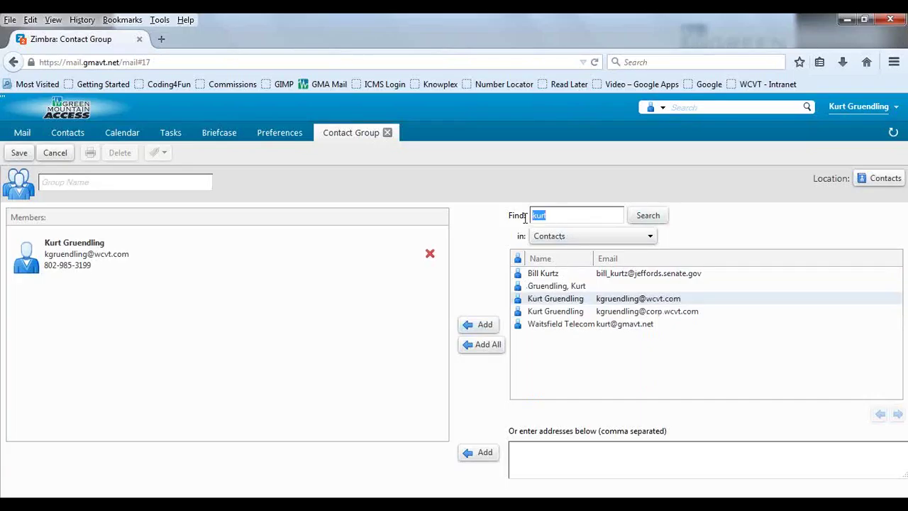
{"action": "type", "text": "er"}
{"action": "left_click", "coordinate": [647, 215]}
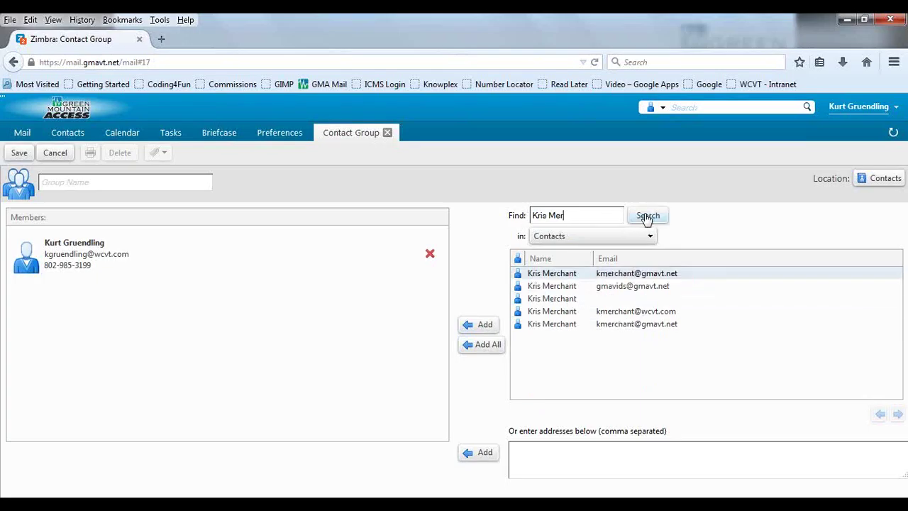
{"action": "left_click", "coordinate": [623, 276]}
{"action": "left_click", "coordinate": [479, 324]}
Step: Name the contact group 'Sales' and save it
{"action": "left_click", "coordinate": [110, 184]}
{"action": "type", "text": "Sales"}
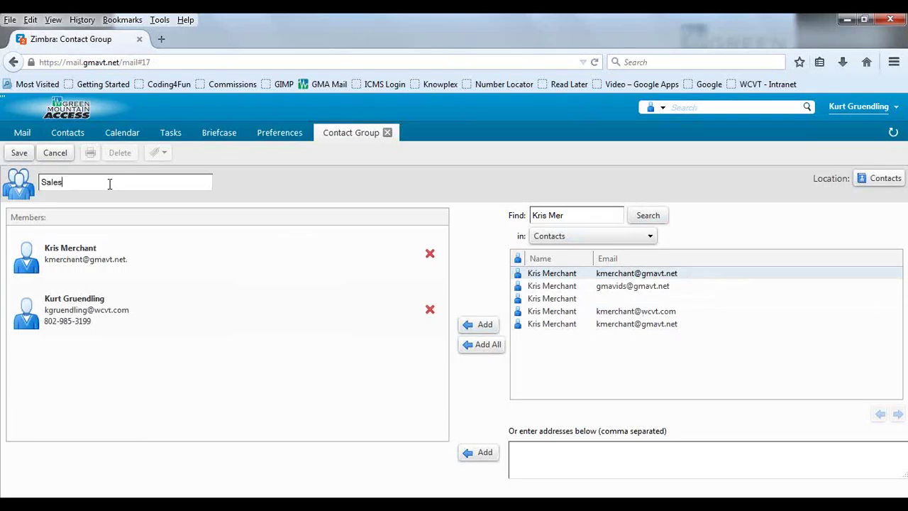
{"action": "left_click", "coordinate": [13, 153]}
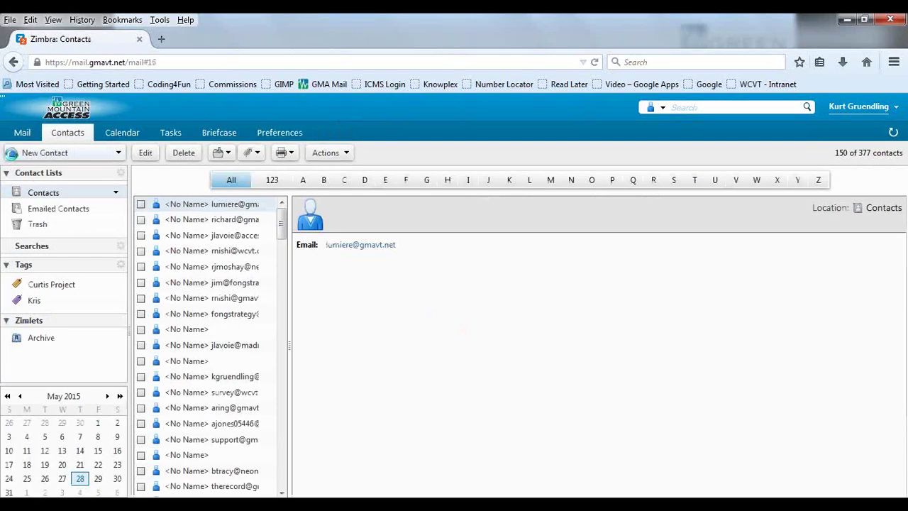
Step: Address a new mail to the Sales group, then discard it without saving a draft
{"action": "left_click", "coordinate": [23, 135]}
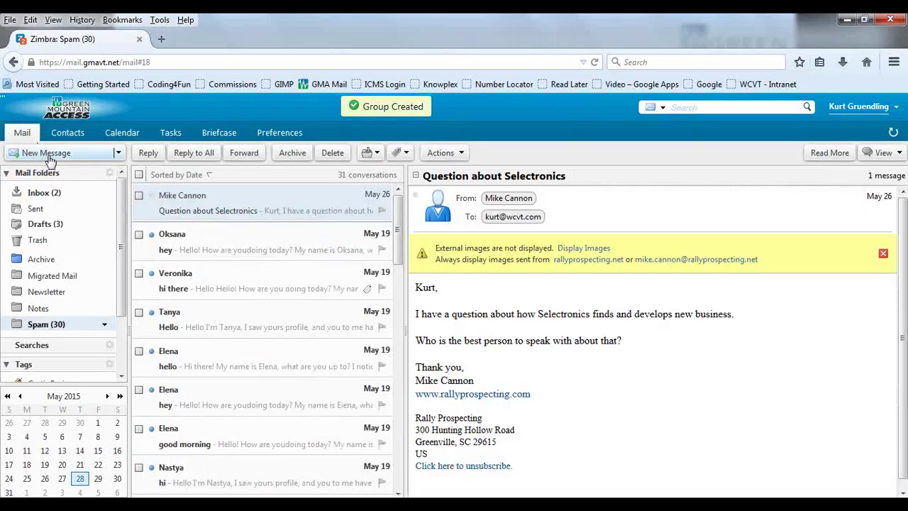
{"action": "left_click", "coordinate": [47, 153]}
{"action": "type", "text": "sales"}
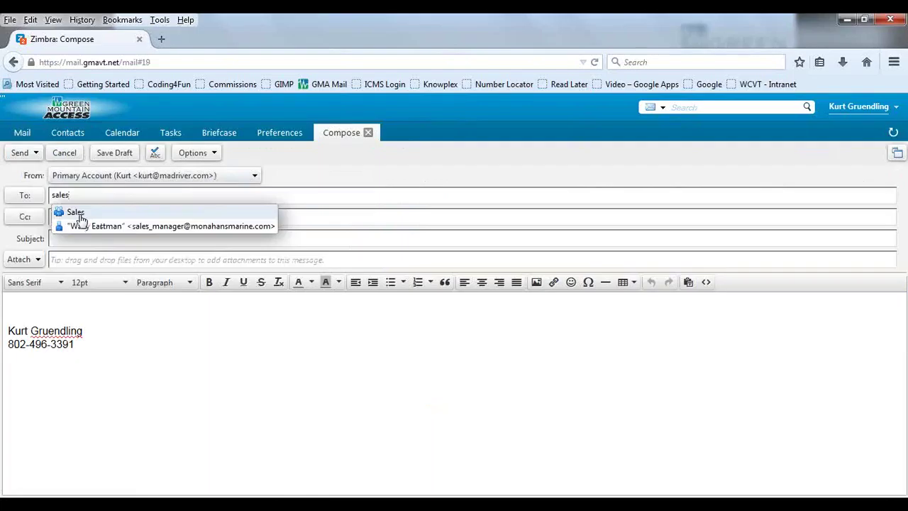
{"action": "left_click", "coordinate": [76, 212]}
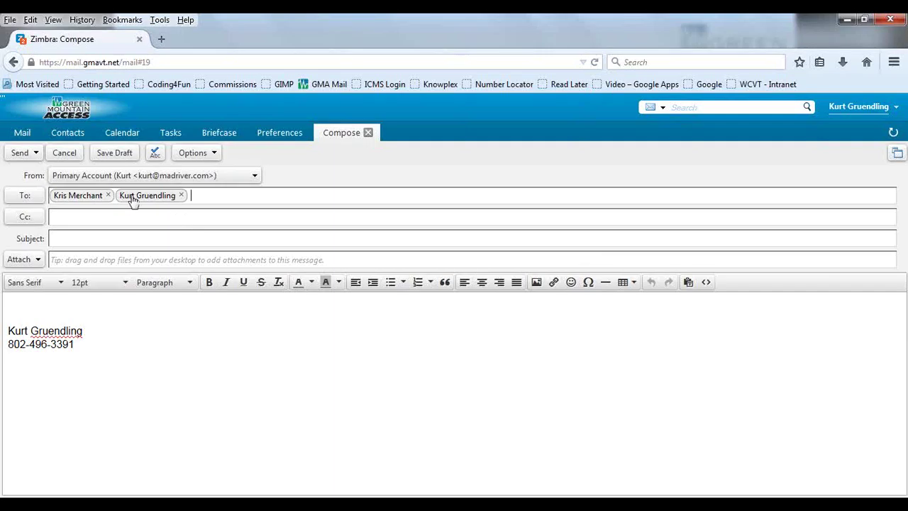
{"action": "left_click", "coordinate": [77, 159]}
{"action": "left_click", "coordinate": [509, 323]}
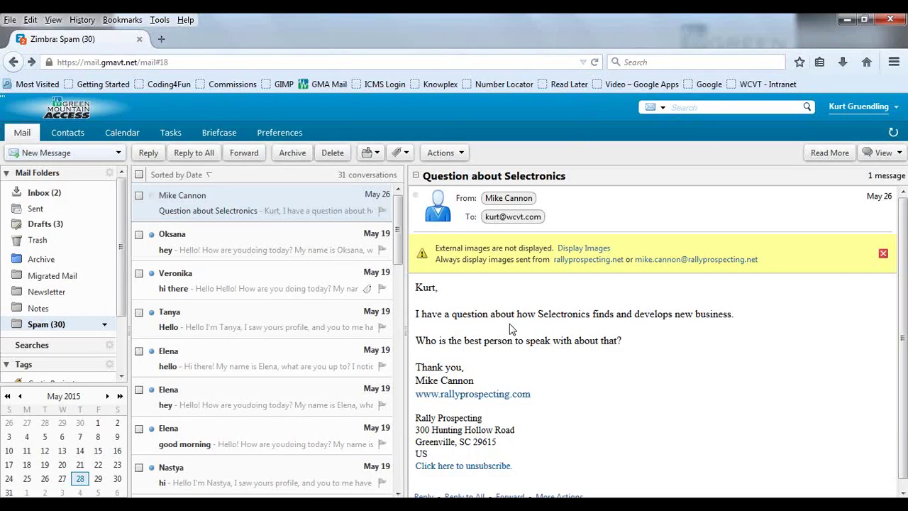
Step: In Contacts, open a blank new Contact form from the New dropdown and abandon it
{"action": "left_click", "coordinate": [75, 139]}
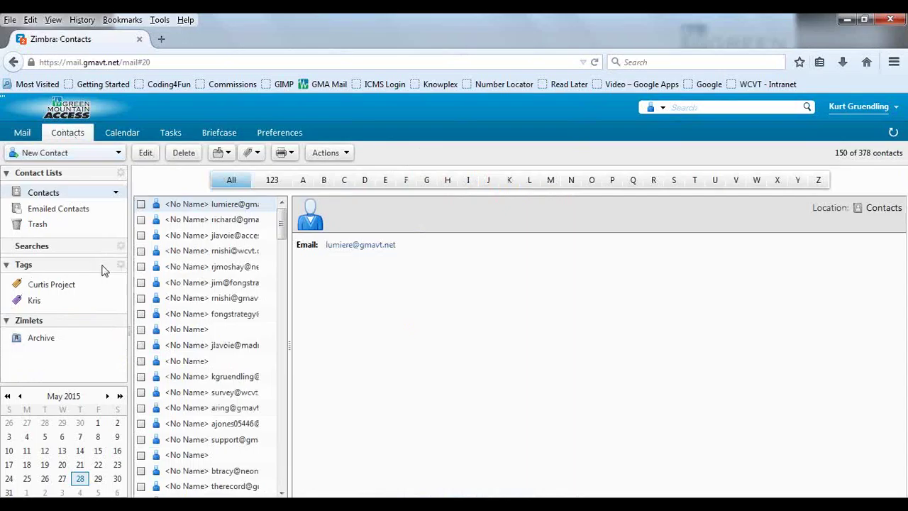
{"action": "left_click", "coordinate": [118, 153]}
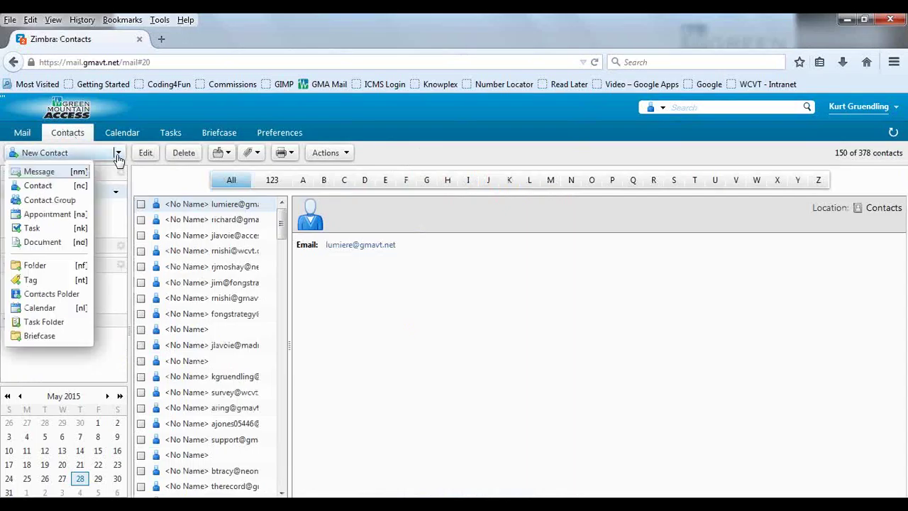
{"action": "left_click", "coordinate": [415, 113]}
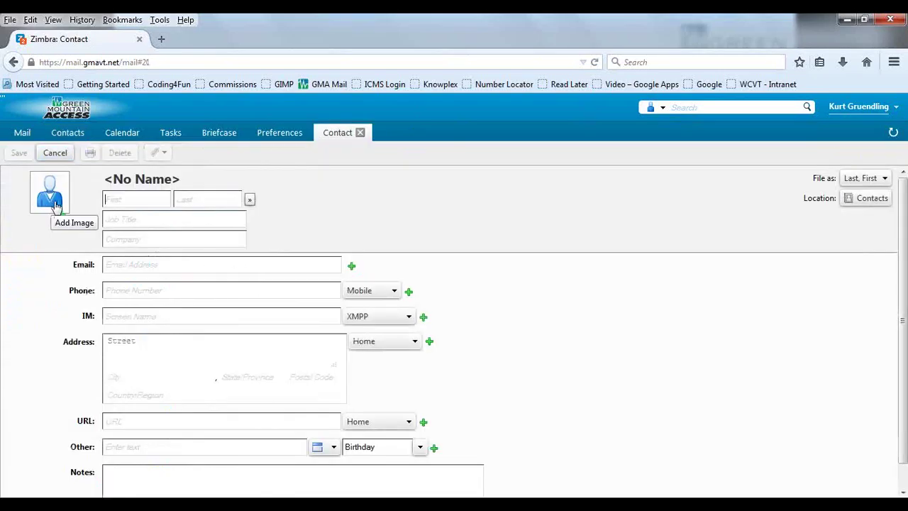
{"action": "scroll", "coordinate": [454, 273], "scroll_direction": "down", "scroll_amount": 1}
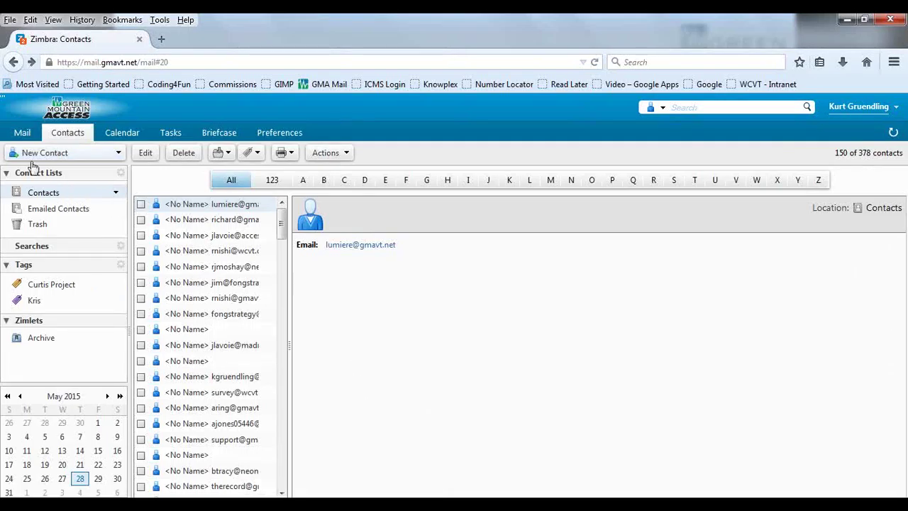
{"action": "left_click", "coordinate": [23, 136]}
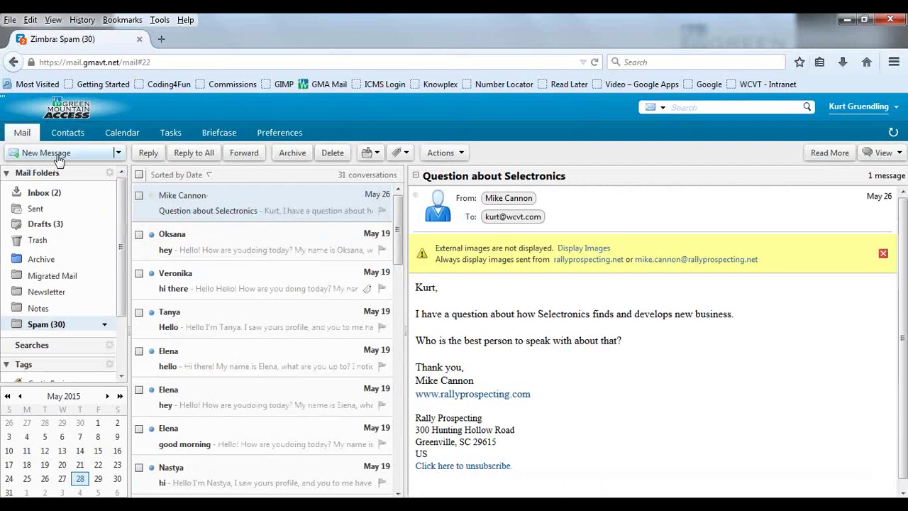
{"action": "left_click", "coordinate": [58, 154]}
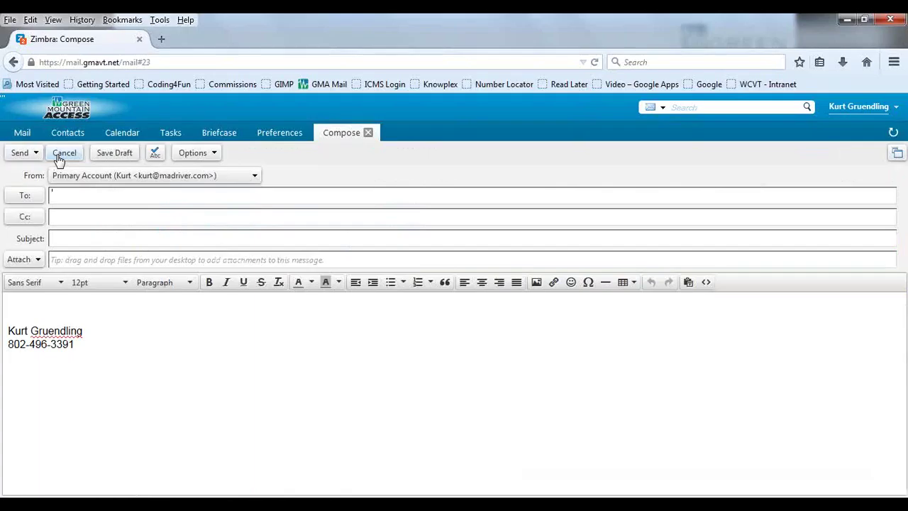
{"action": "type", "text": "curtis"}
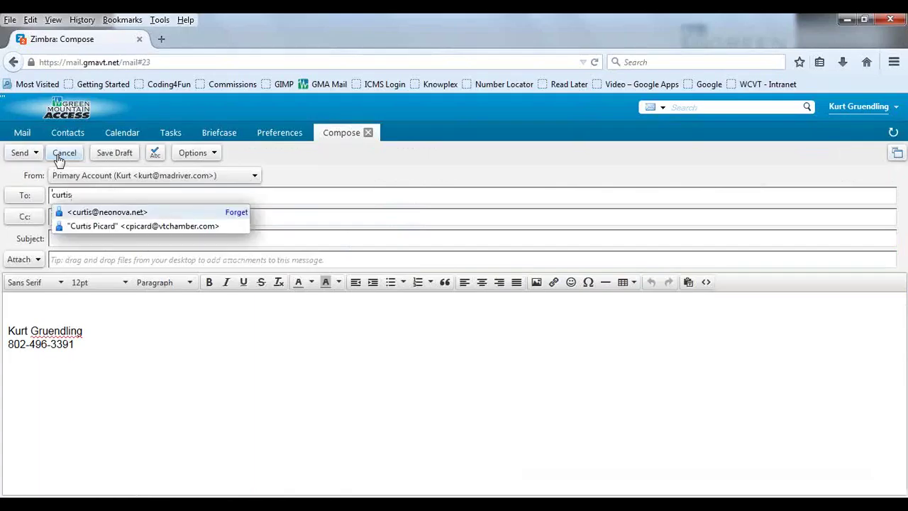
{"action": "key", "text": "BackSpace"}
{"action": "key", "text": "BackSpace"}
{"action": "key", "text": "BackSpace"}
{"action": "key", "text": "BackSpace"}
{"action": "key", "text": "BackSpace"}
{"action": "key", "text": "BackSpace"}
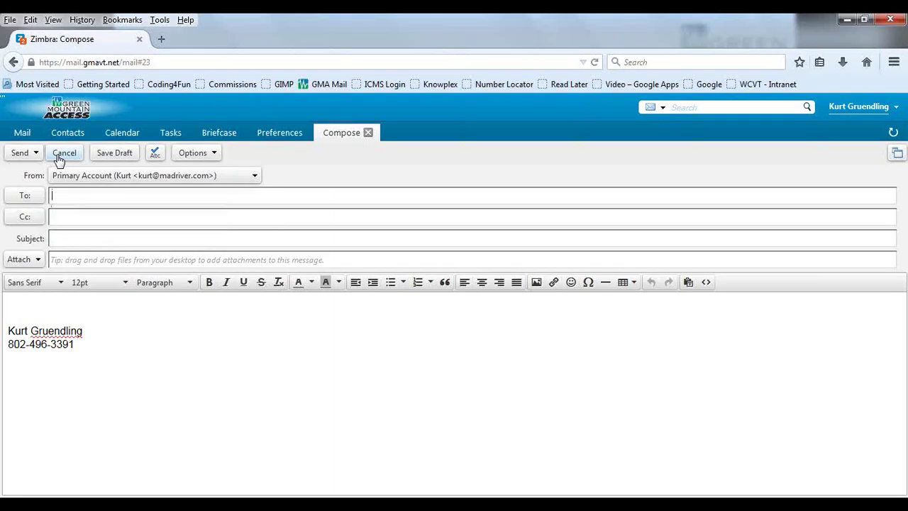
{"action": "left_click", "coordinate": [63, 157]}
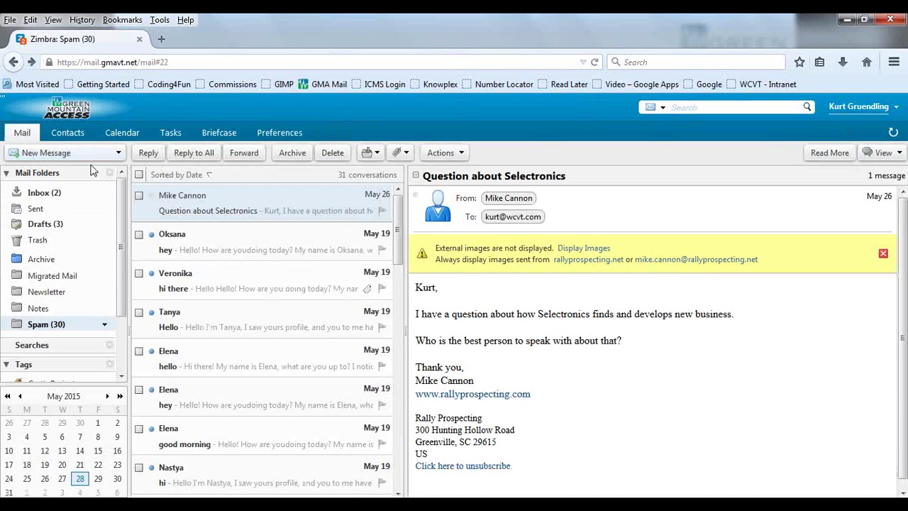
{"action": "left_click", "coordinate": [64, 135]}
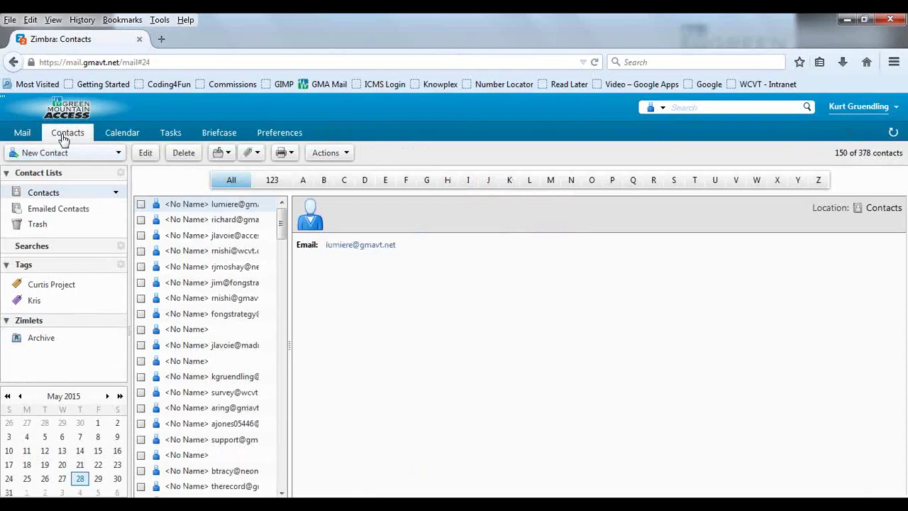
Step: Open Preferences, reset the page zoom with Ctrl+0, and dismiss the script error dialog
{"action": "left_click", "coordinate": [288, 137]}
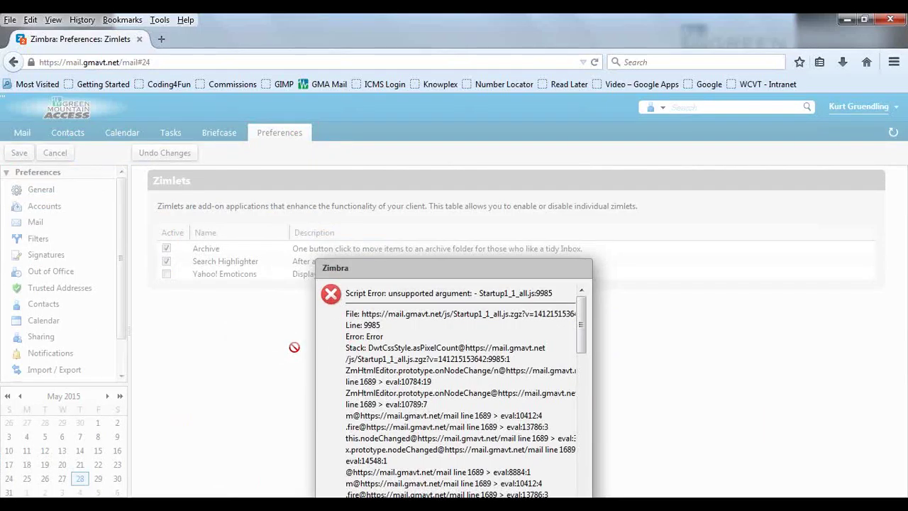
{"action": "key", "text": "ctrl+0"}
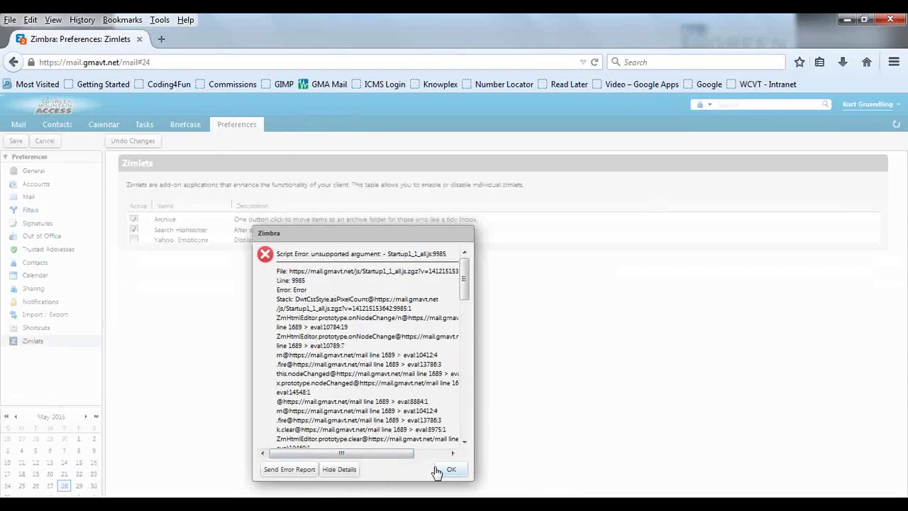
{"action": "left_click", "coordinate": [446, 469]}
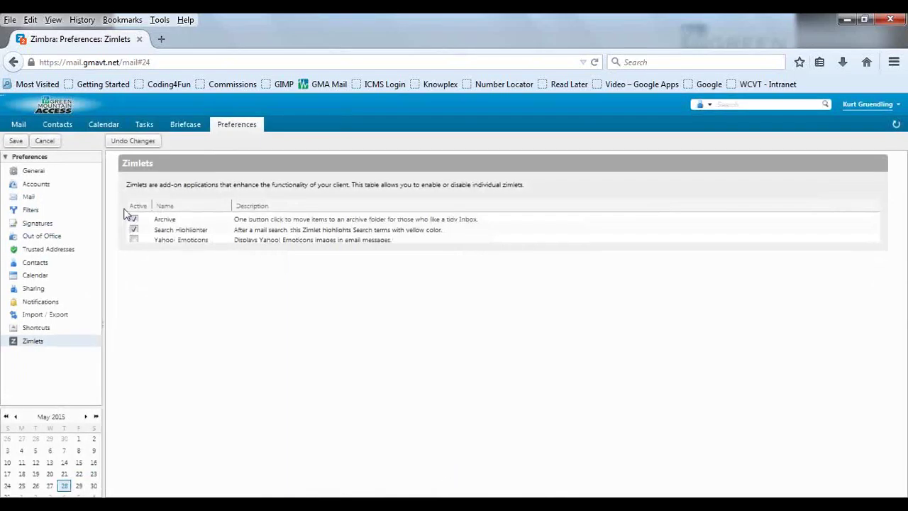
Step: View Import/Export and the keyboard shortcuts, then leave Preferences, answering Yes to save changes
{"action": "left_click", "coordinate": [55, 315]}
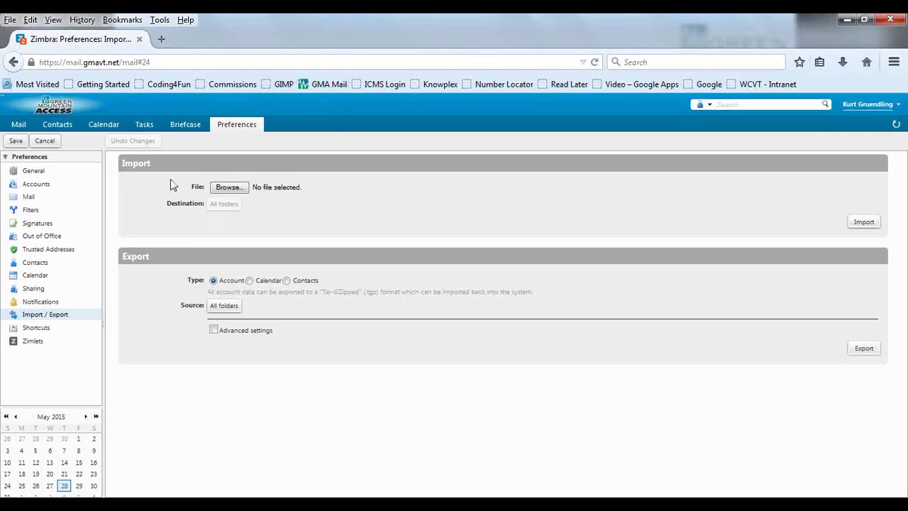
{"action": "key", "text": "ctrl+q"}
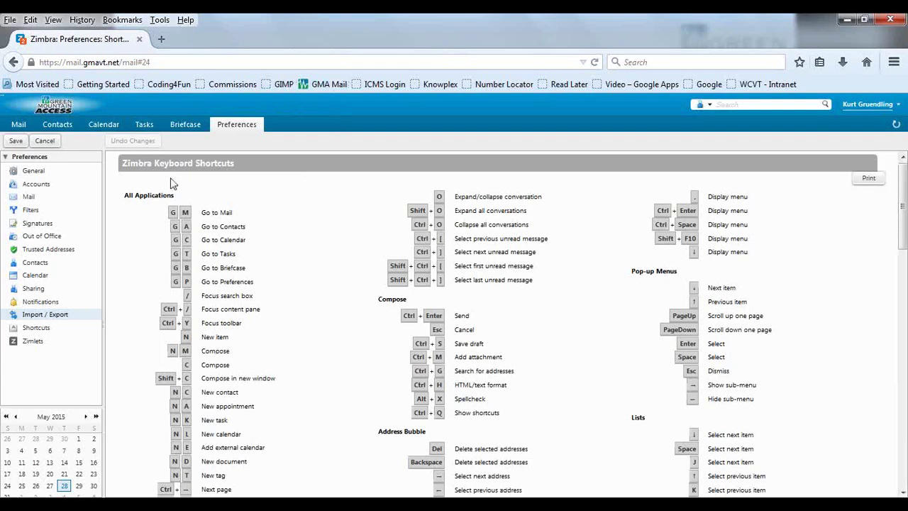
{"action": "left_click", "coordinate": [45, 140]}
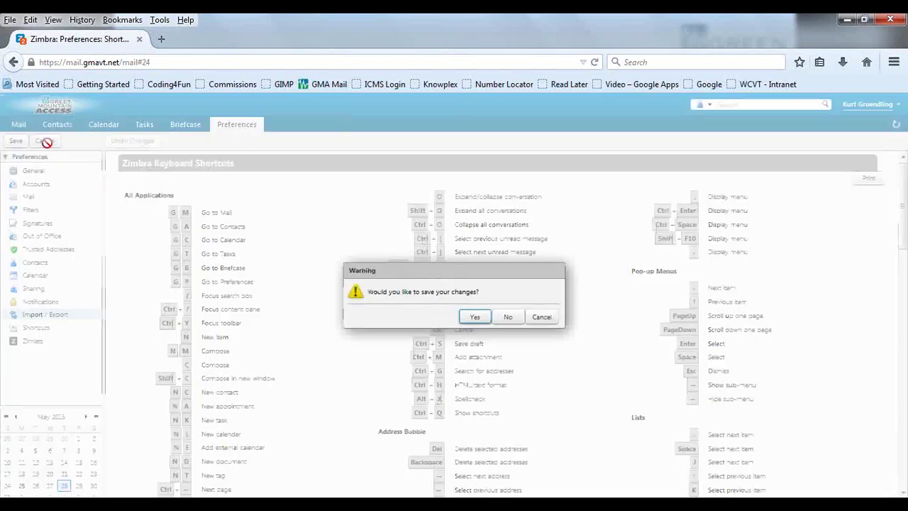
{"action": "left_click", "coordinate": [508, 323]}
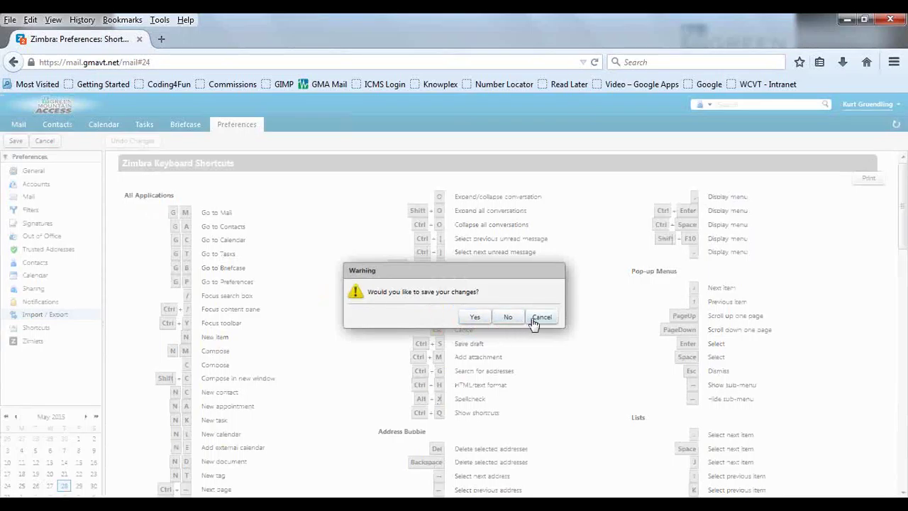
{"action": "left_click", "coordinate": [535, 324]}
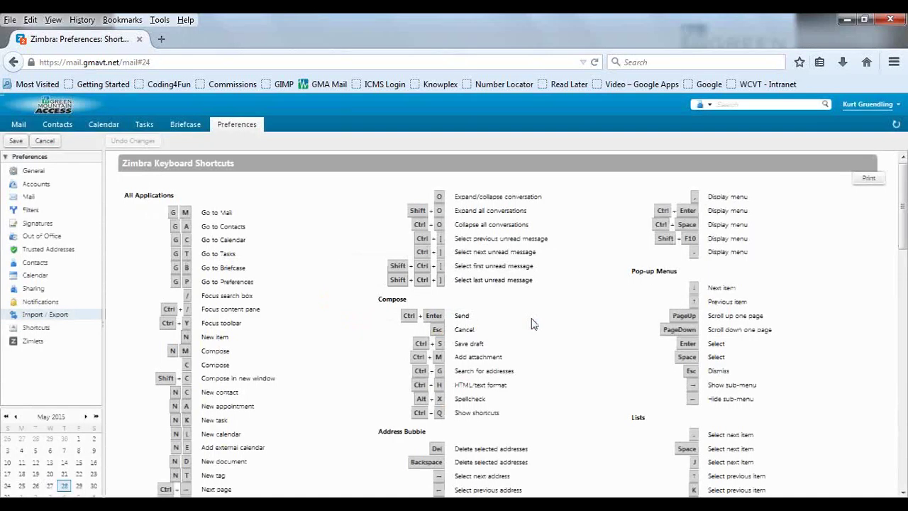
{"action": "left_click", "coordinate": [45, 142]}
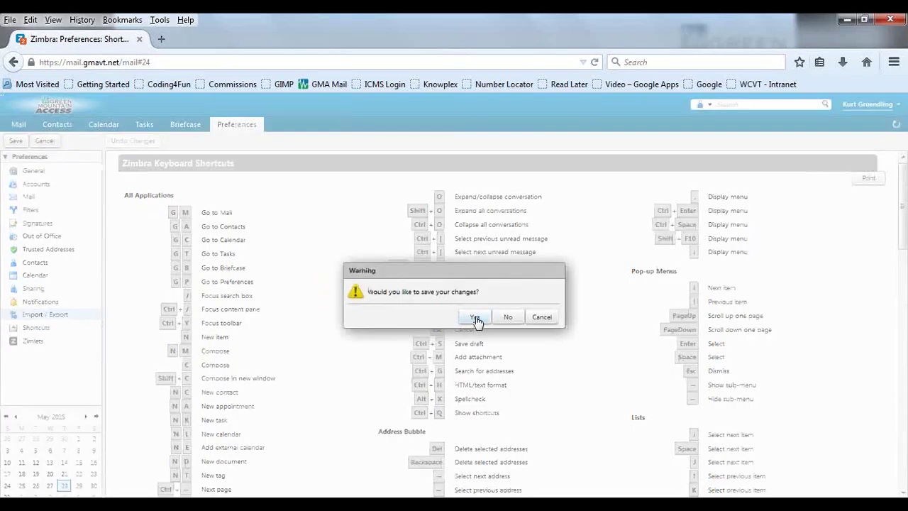
{"action": "left_click", "coordinate": [475, 317]}
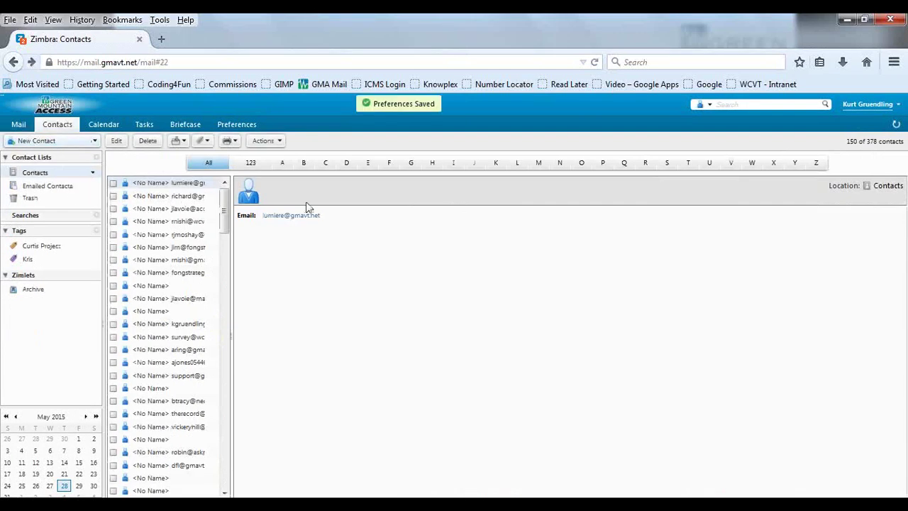
Step: Zoom the page back in, open the Briefcase, and bring up the Upload New Files dialog
{"action": "key", "text": "ctrl+plus"}
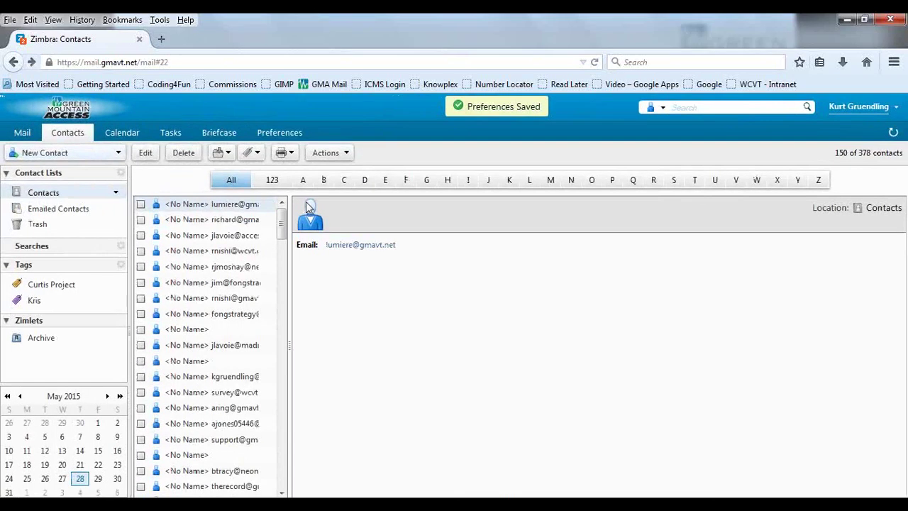
{"action": "key", "text": "ctrl+plus"}
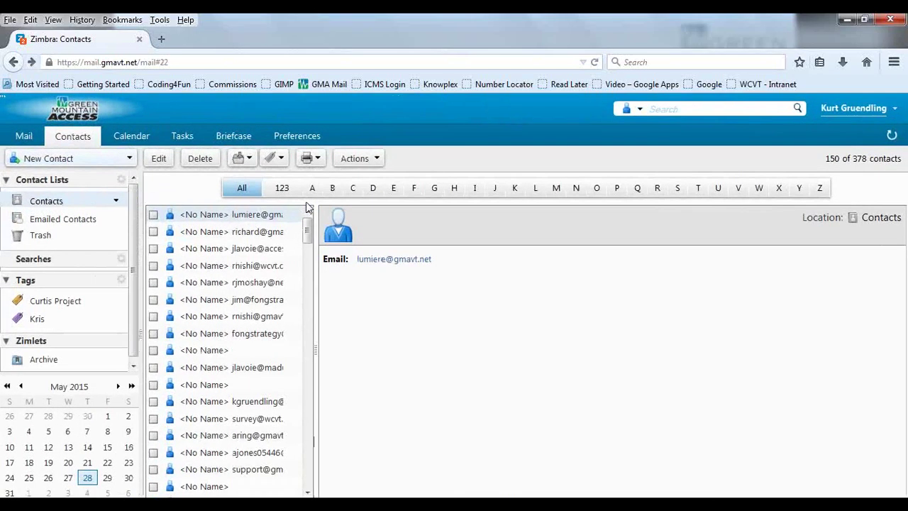
{"action": "left_click", "coordinate": [248, 141]}
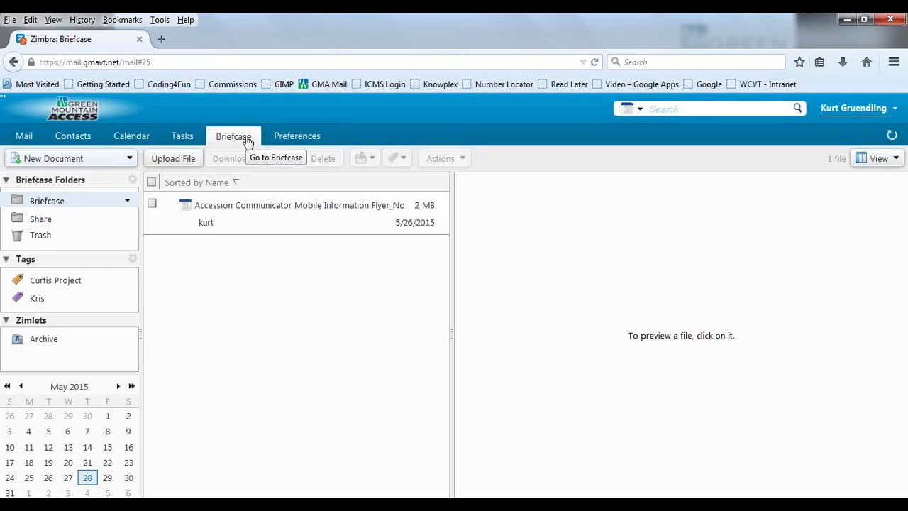
{"action": "left_click", "coordinate": [187, 159]}
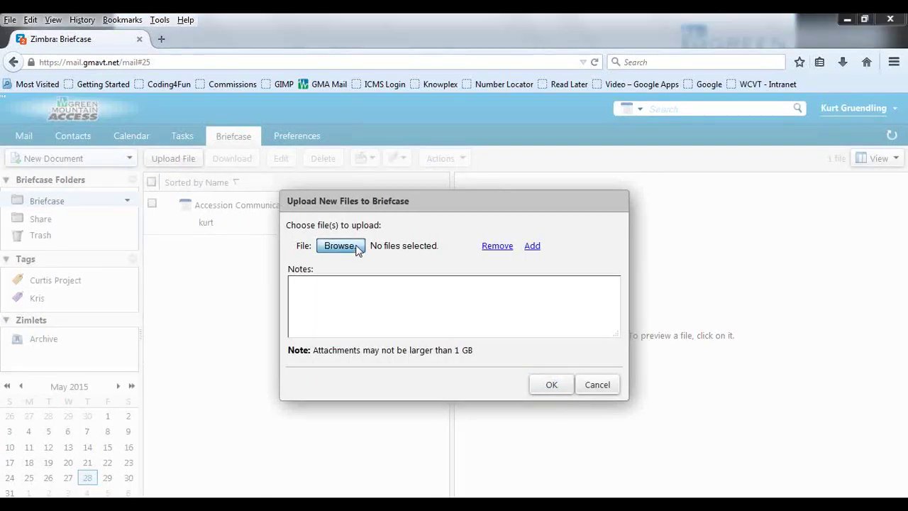
{"action": "left_click", "coordinate": [357, 248]}
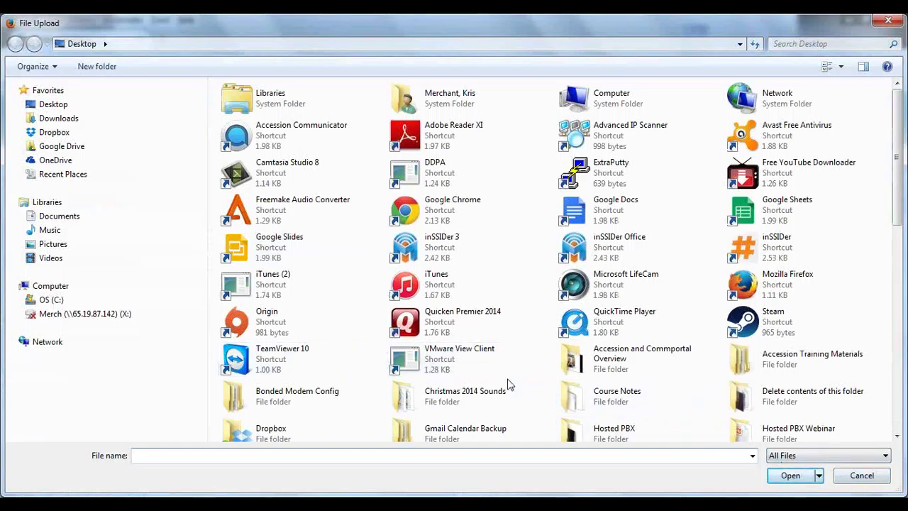
{"action": "scroll", "coordinate": [529, 390], "scroll_direction": "down", "scroll_amount": 5}
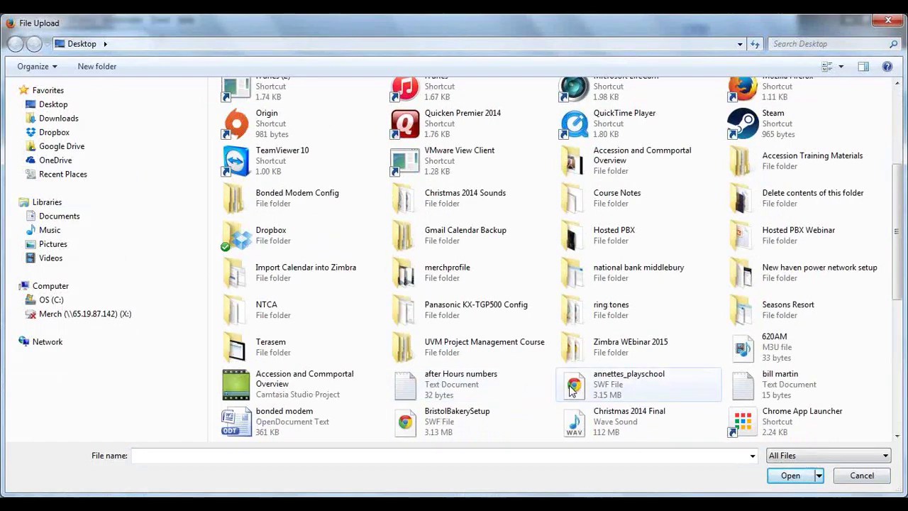
{"action": "scroll", "coordinate": [511, 367], "scroll_direction": "down", "scroll_amount": 3}
{"action": "scroll", "coordinate": [511, 362], "scroll_direction": "up", "scroll_amount": 10}
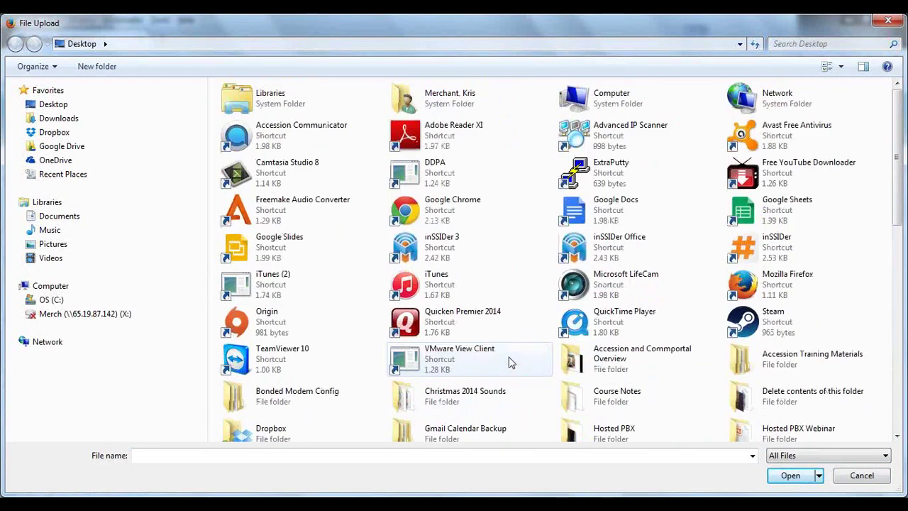
{"action": "left_click", "coordinate": [855, 477]}
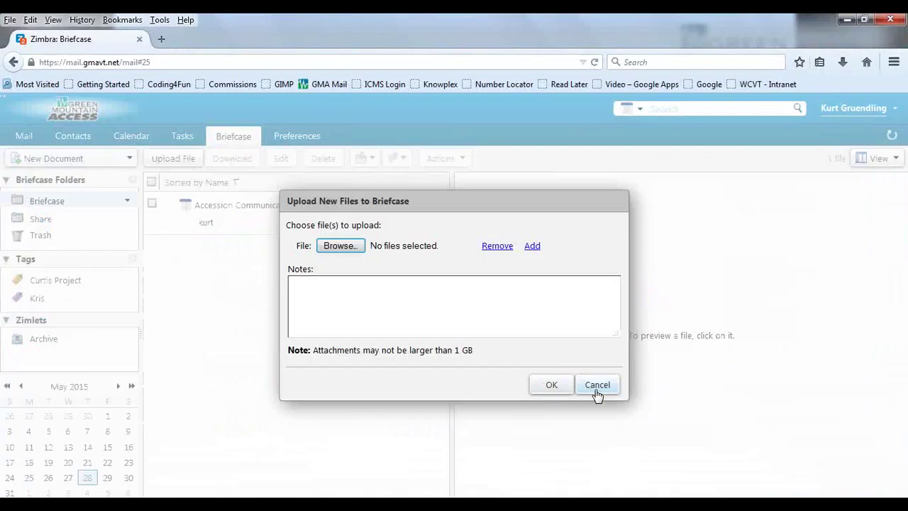
{"action": "left_click", "coordinate": [596, 390]}
Step: Tag the Accession Communicator flyer with Curtis Project and list files carrying that tag
{"action": "right_click", "coordinate": [318, 223]}
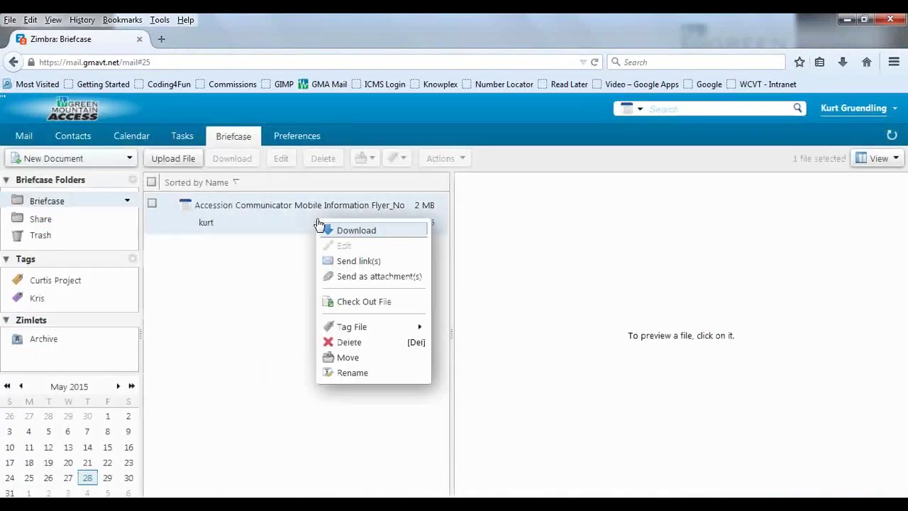
{"action": "mouse_move", "coordinate": [350, 326]}
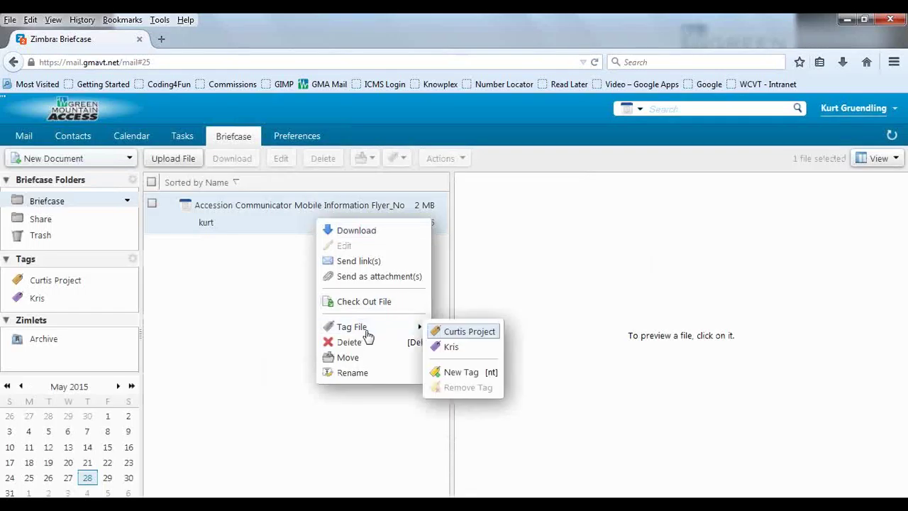
{"action": "left_click", "coordinate": [511, 290]}
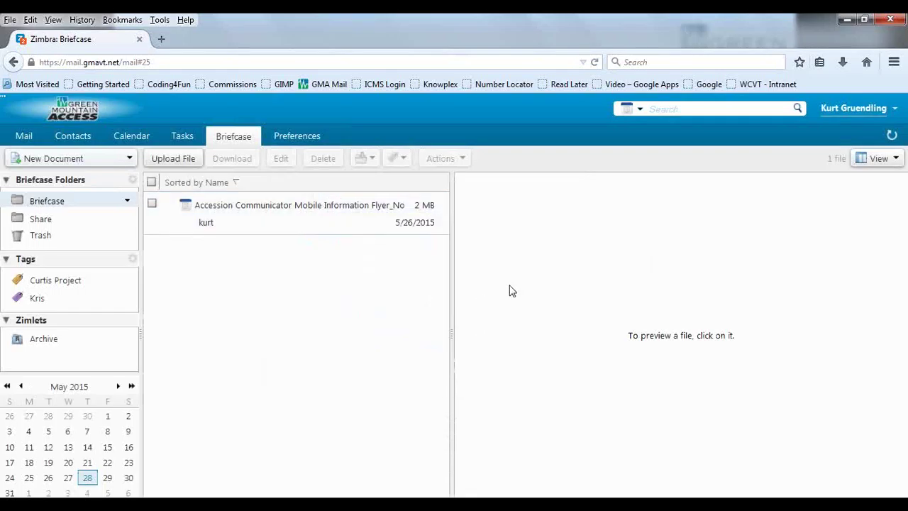
{"action": "right_click", "coordinate": [381, 225]}
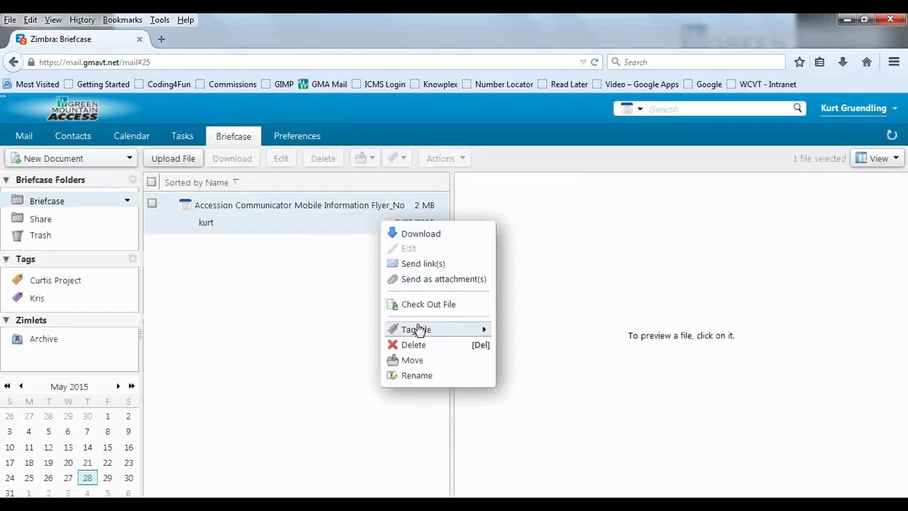
{"action": "mouse_move", "coordinate": [419, 330]}
{"action": "left_click", "coordinate": [500, 334]}
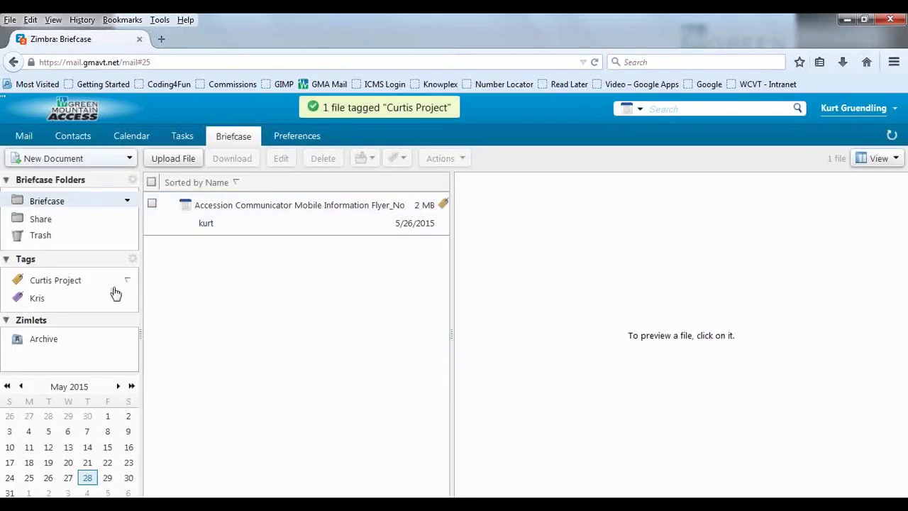
{"action": "left_click", "coordinate": [70, 280]}
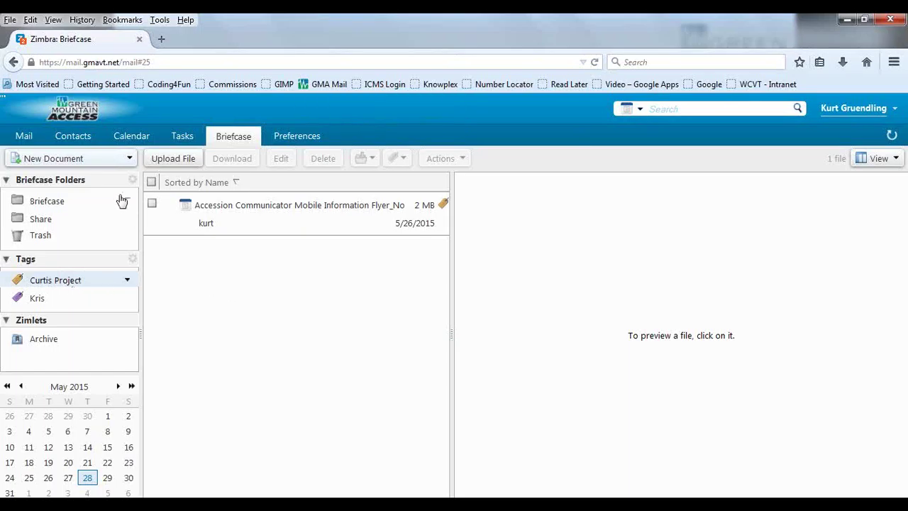
{"action": "left_click", "coordinate": [100, 163]}
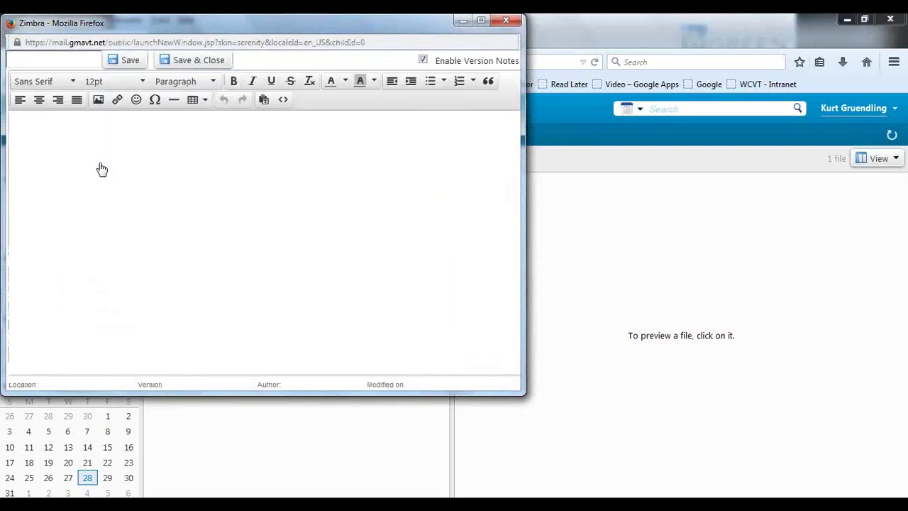
{"action": "left_click", "coordinate": [507, 24]}
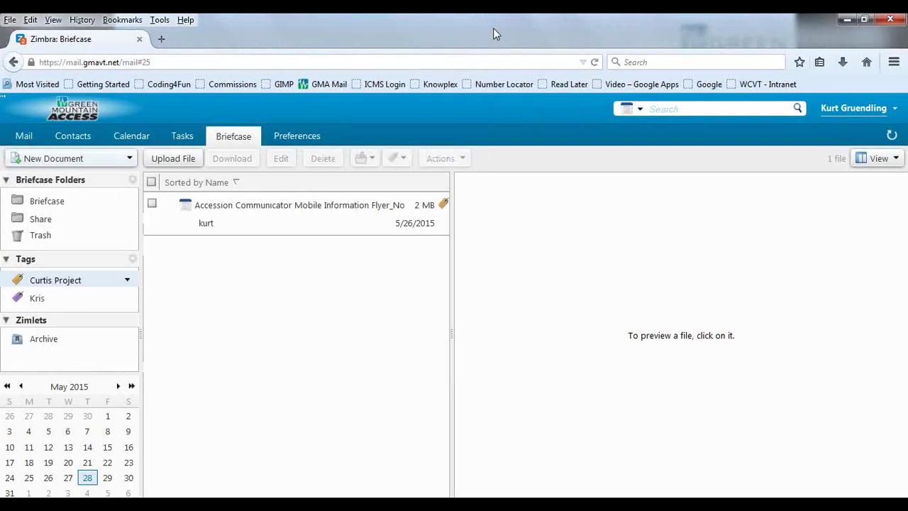
{"action": "left_click", "coordinate": [131, 161]}
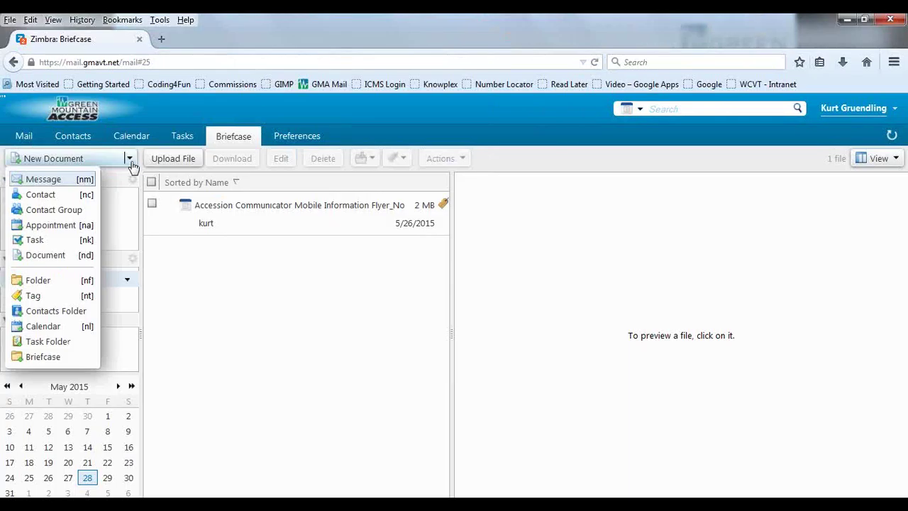
{"action": "left_click", "coordinate": [323, 328]}
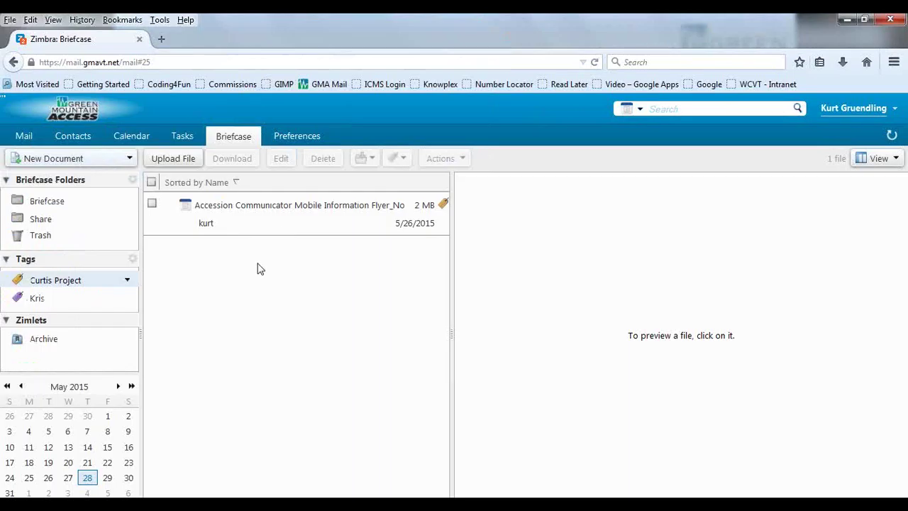
Step: Try tagging the flyer with Kris, then compare the Kris and Curtis Project tag listings
{"action": "right_click", "coordinate": [254, 226]}
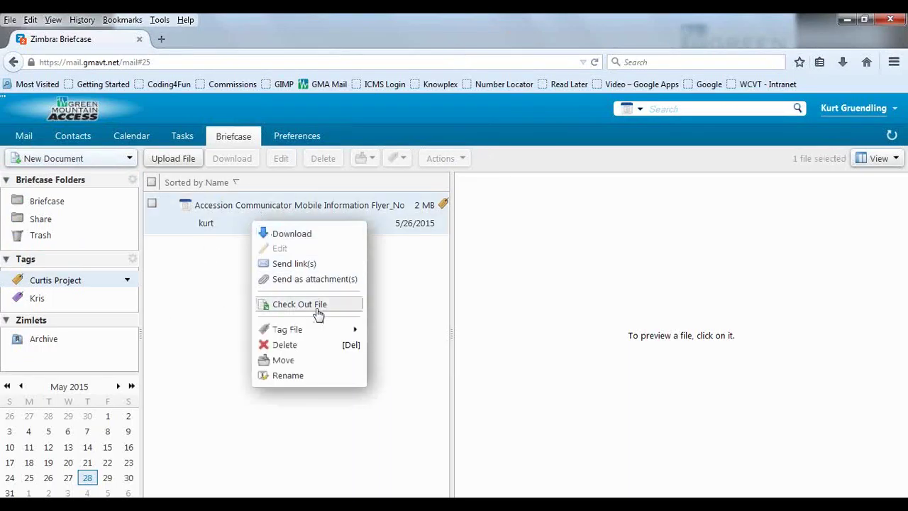
{"action": "mouse_move", "coordinate": [315, 331]}
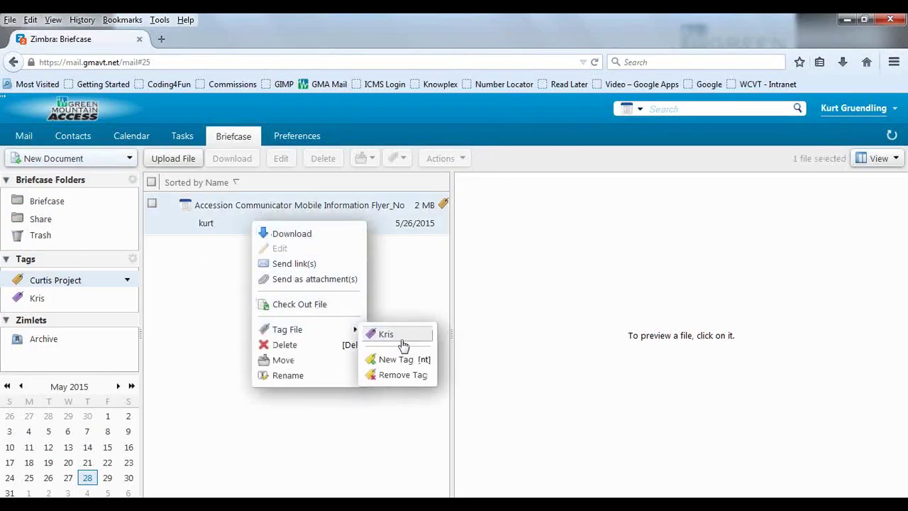
{"action": "left_click", "coordinate": [406, 303]}
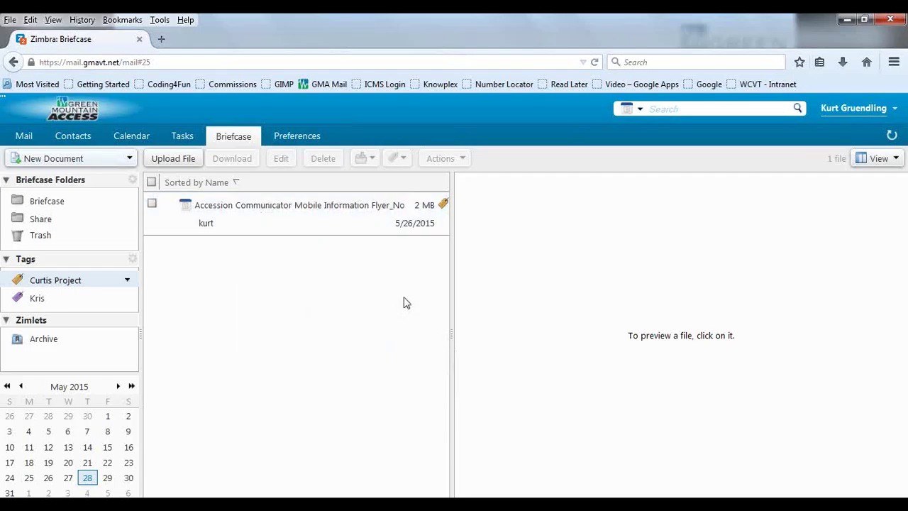
{"action": "left_click", "coordinate": [49, 295]}
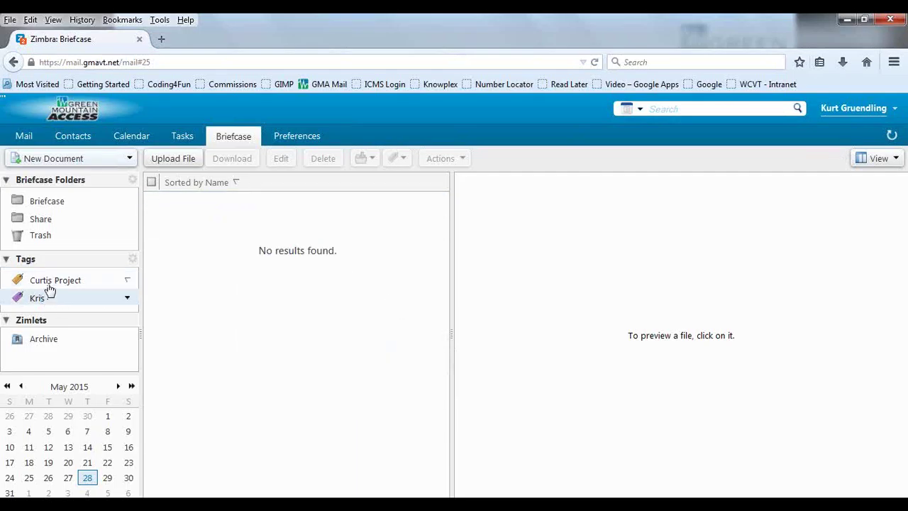
{"action": "left_click", "coordinate": [49, 284]}
{"action": "left_click", "coordinate": [47, 300]}
Step: Return to Mail and list the messages tagged Curtis Project
{"action": "left_click", "coordinate": [23, 135]}
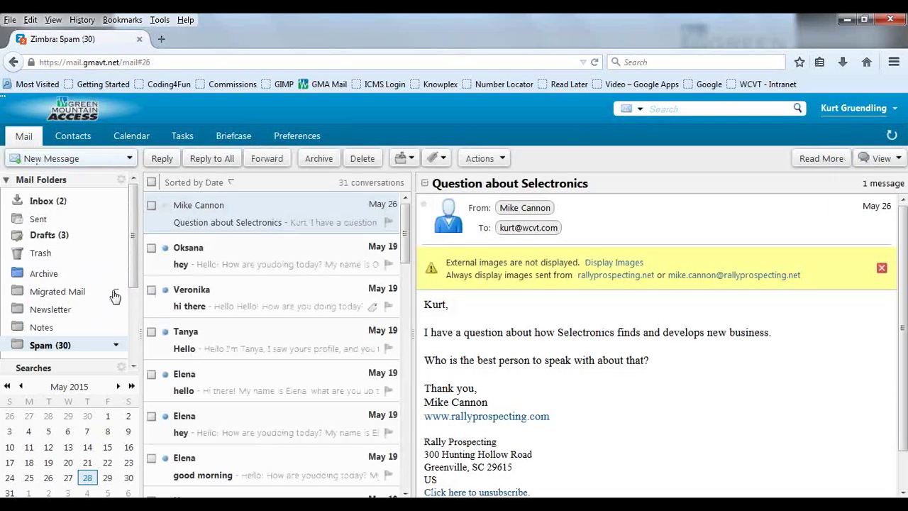
{"action": "scroll", "coordinate": [127, 322], "scroll_direction": "down", "scroll_amount": 2}
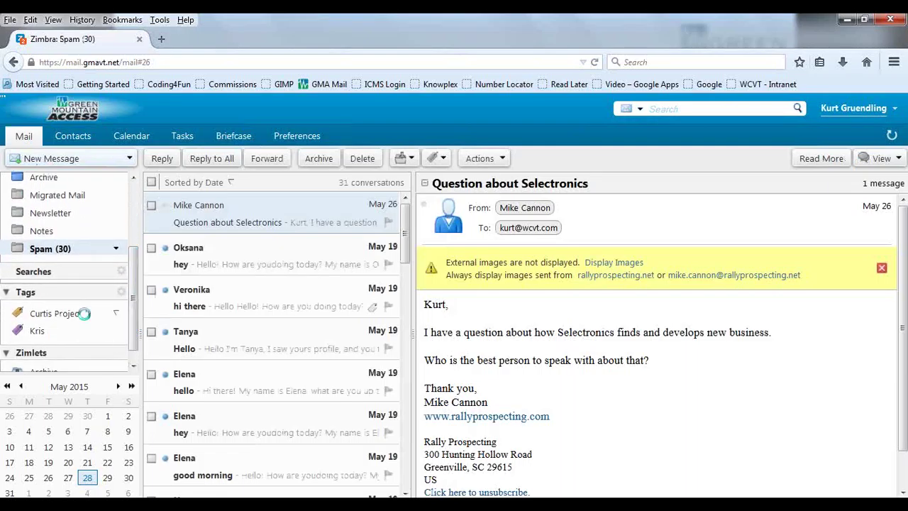
{"action": "left_click", "coordinate": [86, 318]}
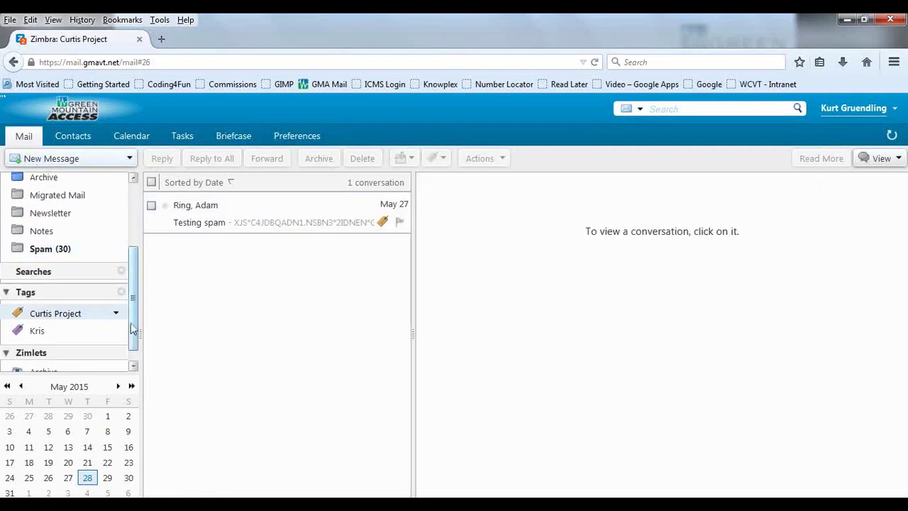
Step: Scroll the folder pane back up and show the Inbox conversations
{"action": "left_click_drag", "start_coordinate": [134, 323], "coordinate": [127, 252]}
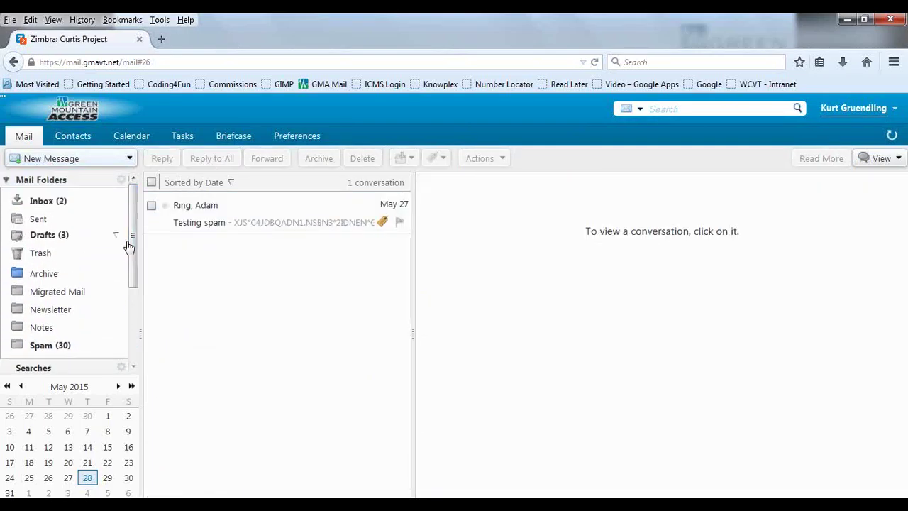
{"action": "mouse_move", "coordinate": [128, 246]}
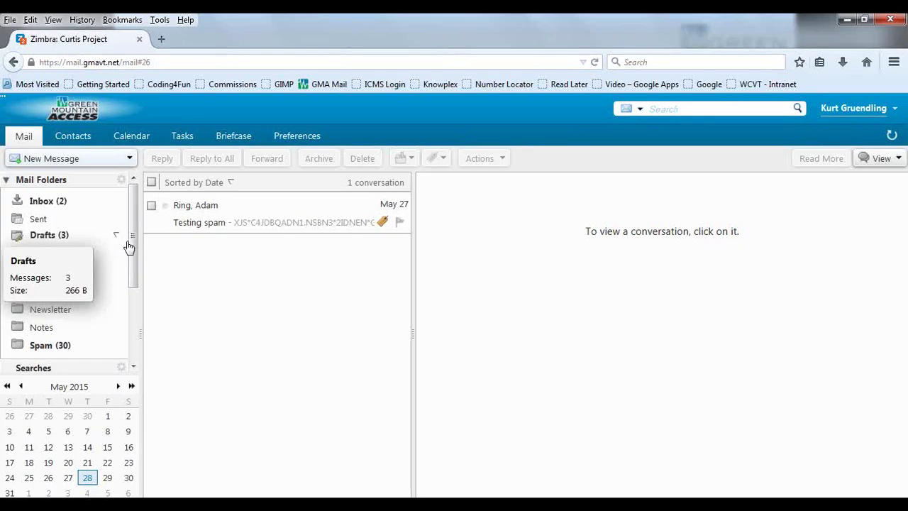
{"action": "left_click", "coordinate": [59, 202]}
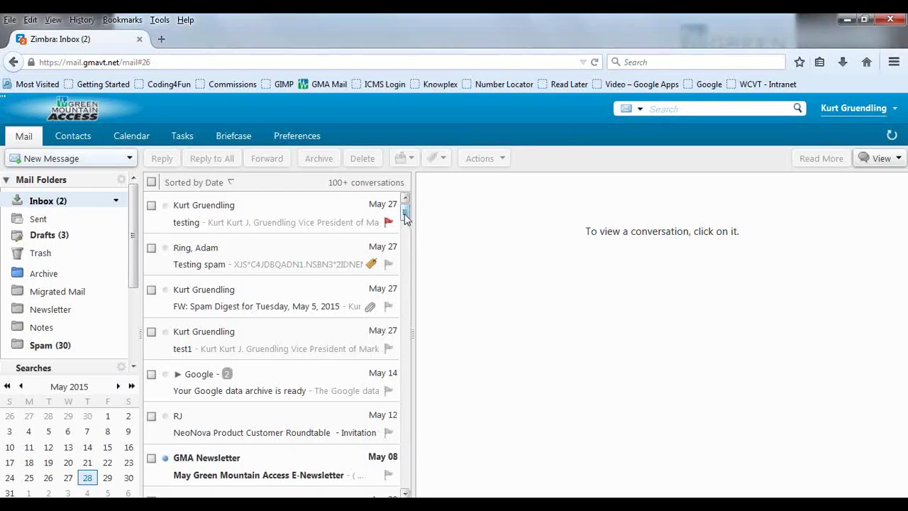
Step: Open the FW: Spam Digest message and scan its Red Zone table's Mailbox and Subject columns
{"action": "left_click", "coordinate": [274, 294]}
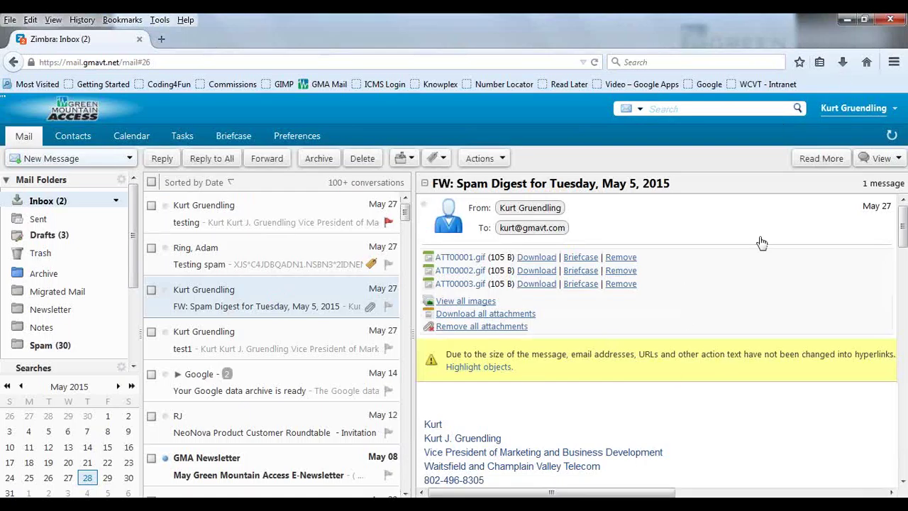
{"action": "scroll", "coordinate": [609, 416], "scroll_direction": "down", "scroll_amount": 10}
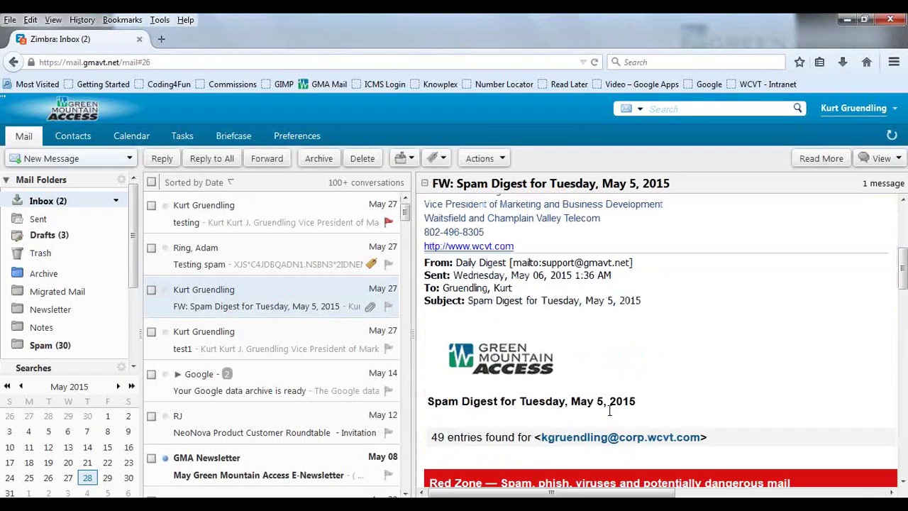
{"action": "scroll", "coordinate": [610, 416], "scroll_direction": "down", "scroll_amount": 3}
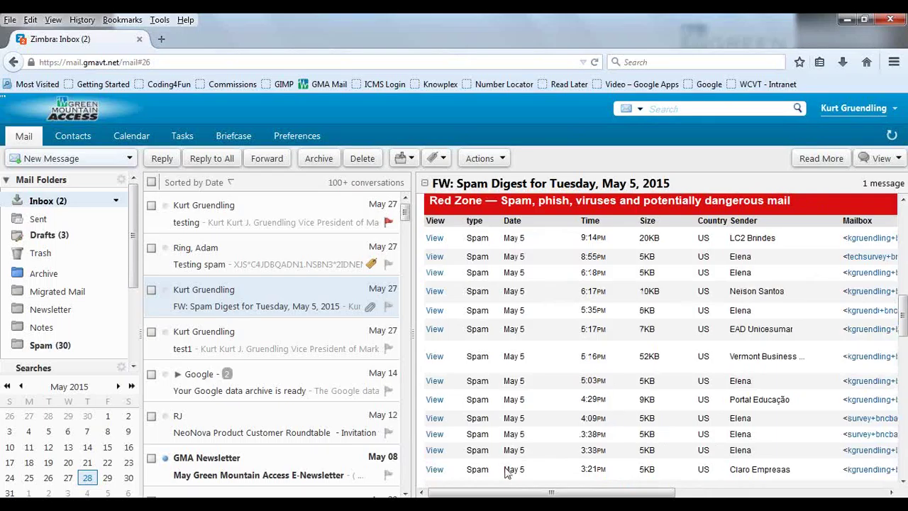
{"action": "left_click_drag", "start_coordinate": [556, 492], "coordinate": [657, 487]}
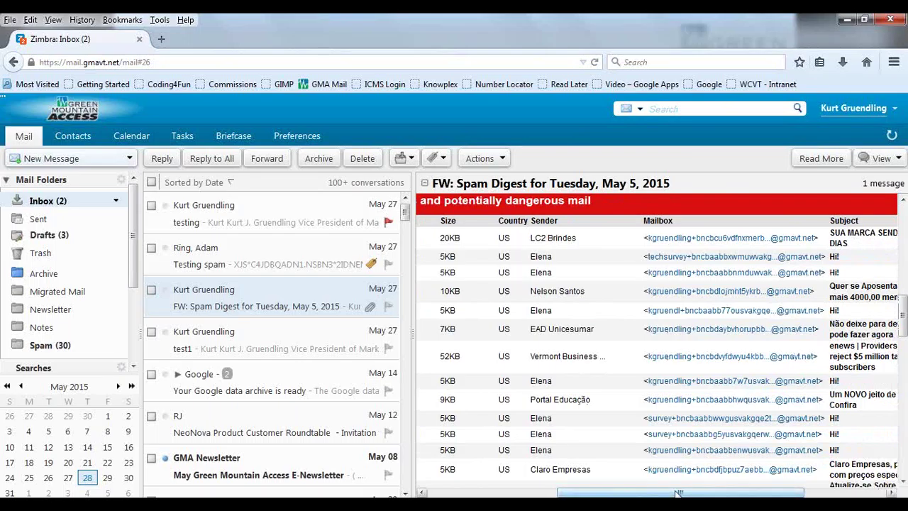
{"action": "left_click_drag", "start_coordinate": [679, 493], "coordinate": [549, 493]}
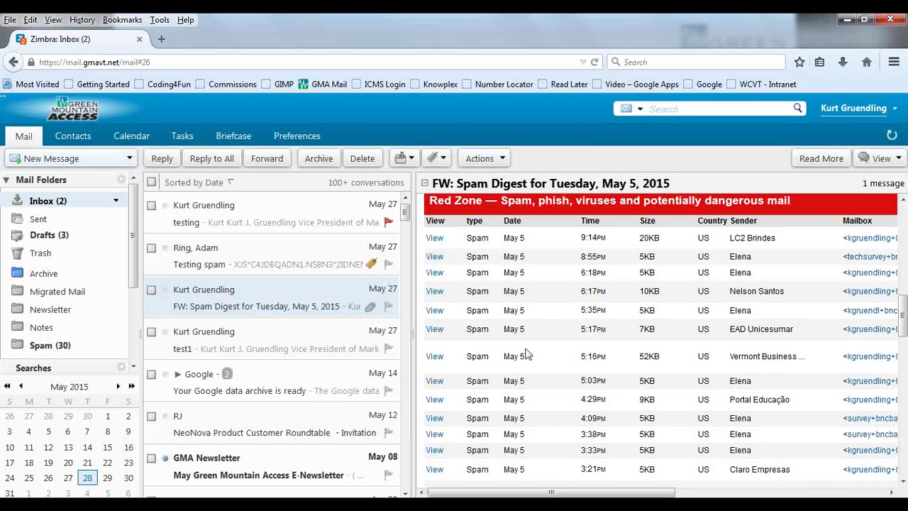
Step: Tag the FW: Spam Digest conversation Curtis Project, then open the flagged 'testing' message
{"action": "right_click", "coordinate": [319, 308]}
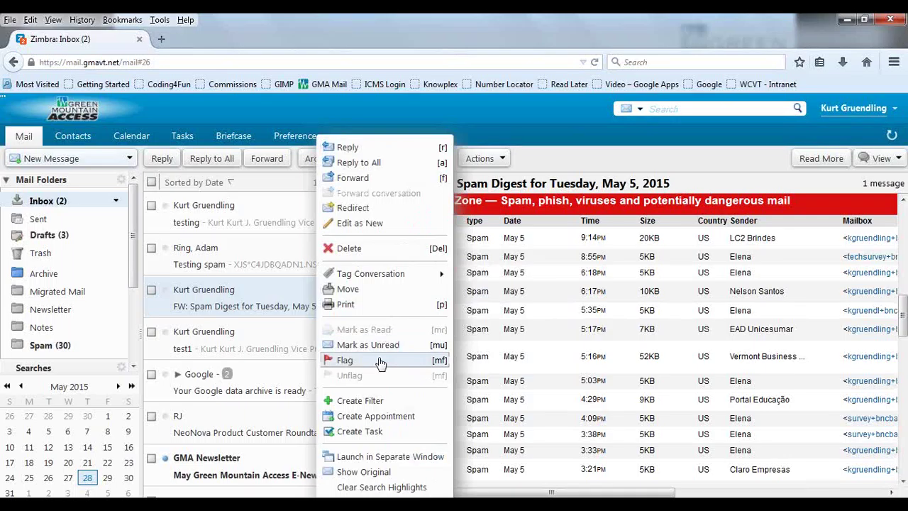
{"action": "mouse_move", "coordinate": [410, 275]}
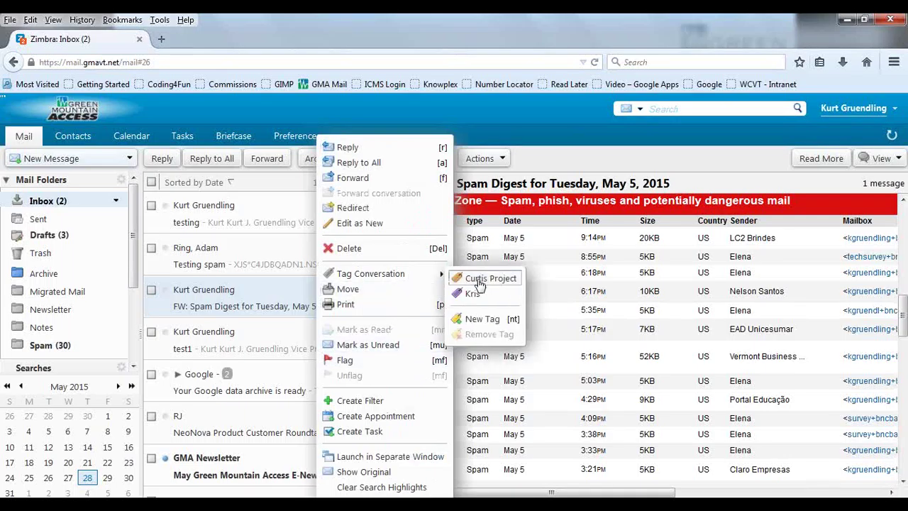
{"action": "left_click", "coordinate": [480, 281]}
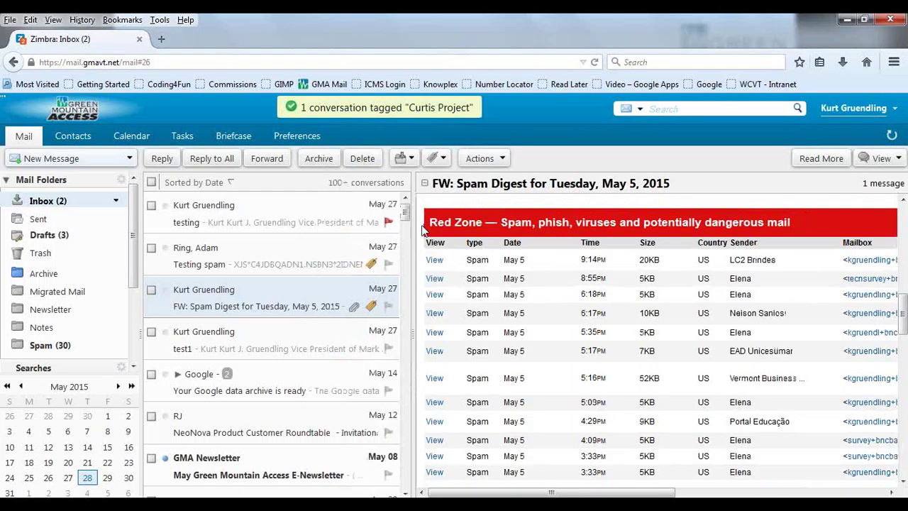
{"action": "left_click", "coordinate": [301, 222]}
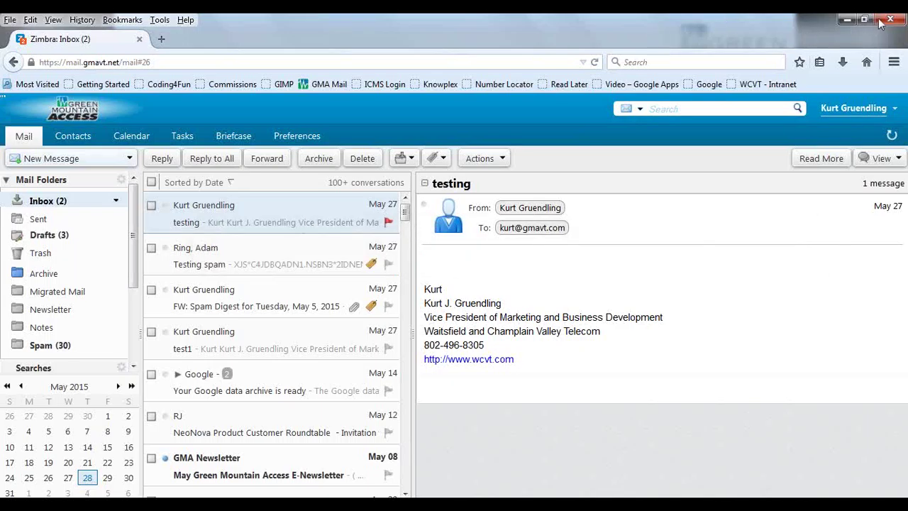
Step: Sign out from the account menu, confirming Leave Page
{"action": "left_click", "coordinate": [891, 109]}
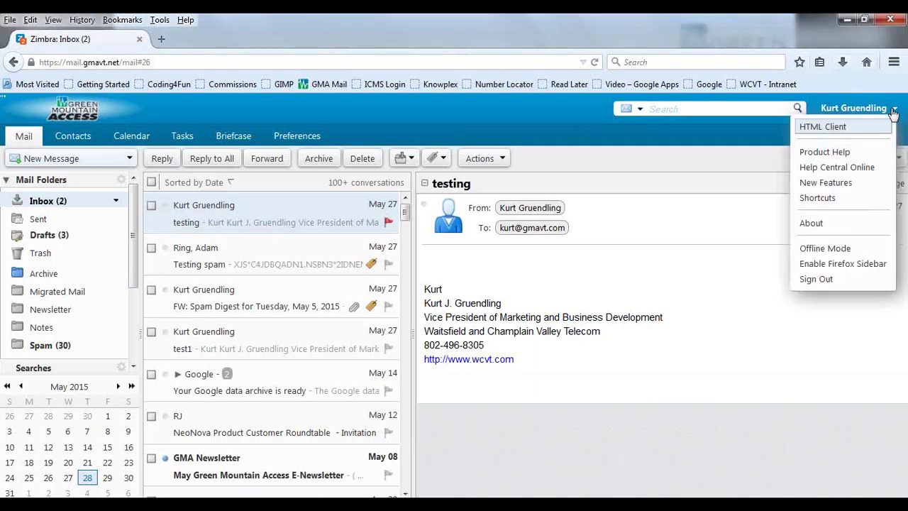
{"action": "left_click", "coordinate": [834, 279]}
{"action": "left_click", "coordinate": [538, 271]}
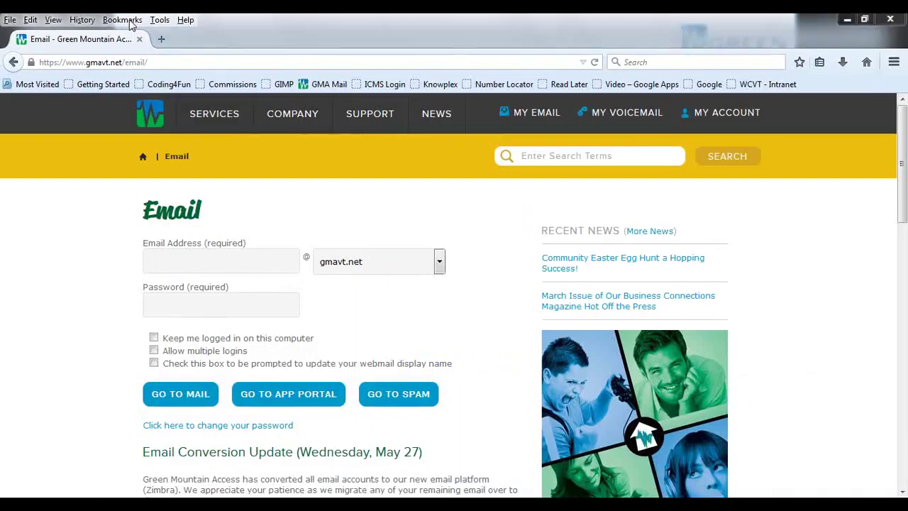
Step: Sign in with the account's username and password and go to the spam quarantine
{"action": "left_click", "coordinate": [240, 262]}
{"action": "left_click", "coordinate": [239, 262]}
{"action": "type", "text": "kurt"}
{"action": "key", "text": "Tab"}
{"action": "key", "text": "Tab"}
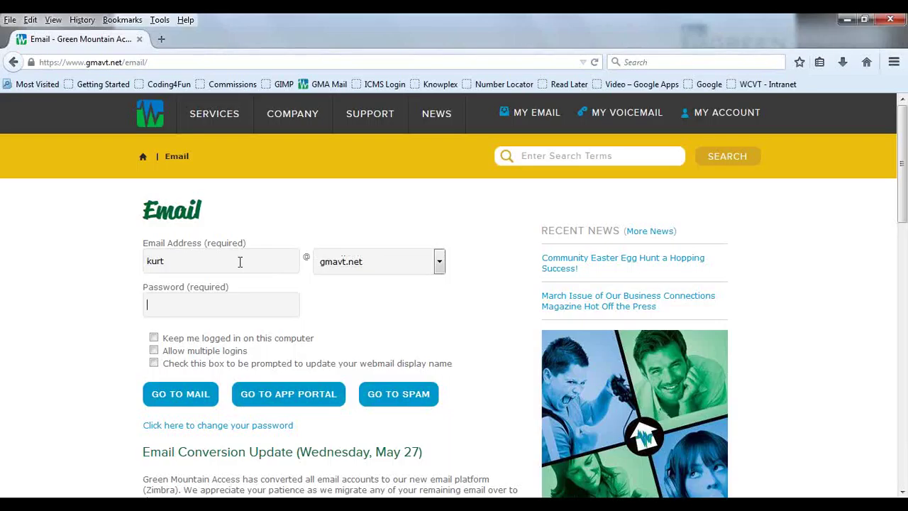
{"action": "type", "text": "•••••••••"}
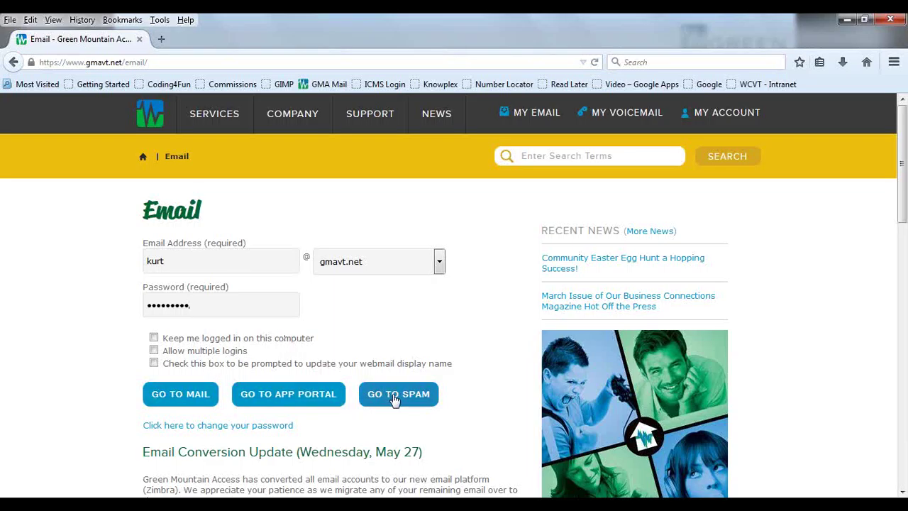
{"action": "left_click", "coordinate": [396, 401]}
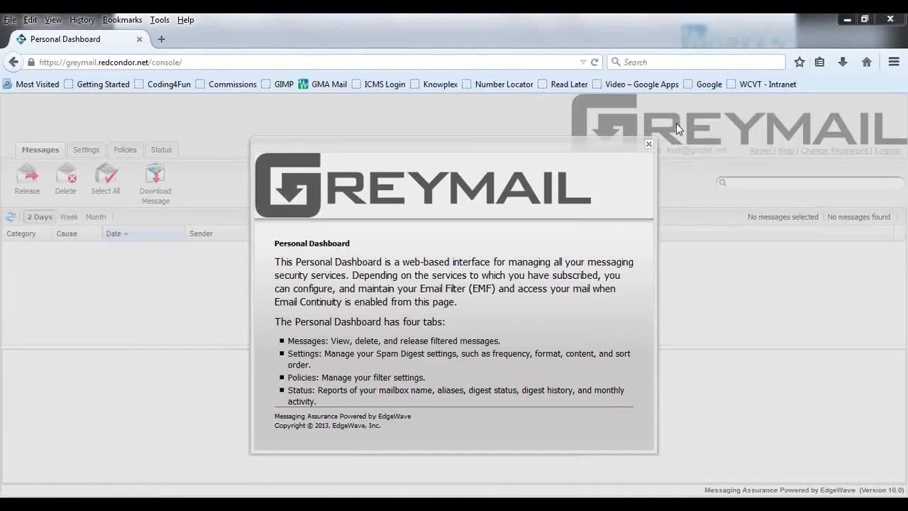
Step: Dismiss the welcome dialog, check the Week and Month quarantine lists, then view Settings
{"action": "left_click", "coordinate": [649, 144]}
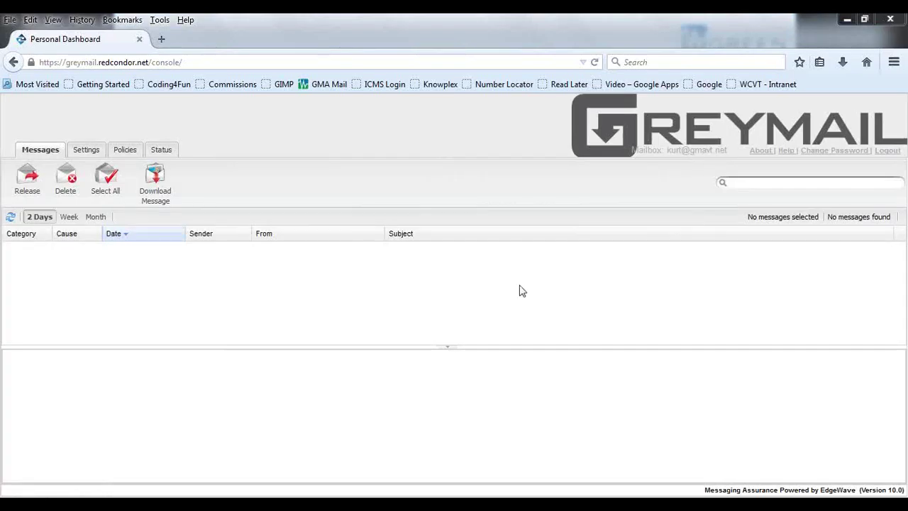
{"action": "left_click", "coordinate": [68, 218]}
{"action": "left_click", "coordinate": [94, 219]}
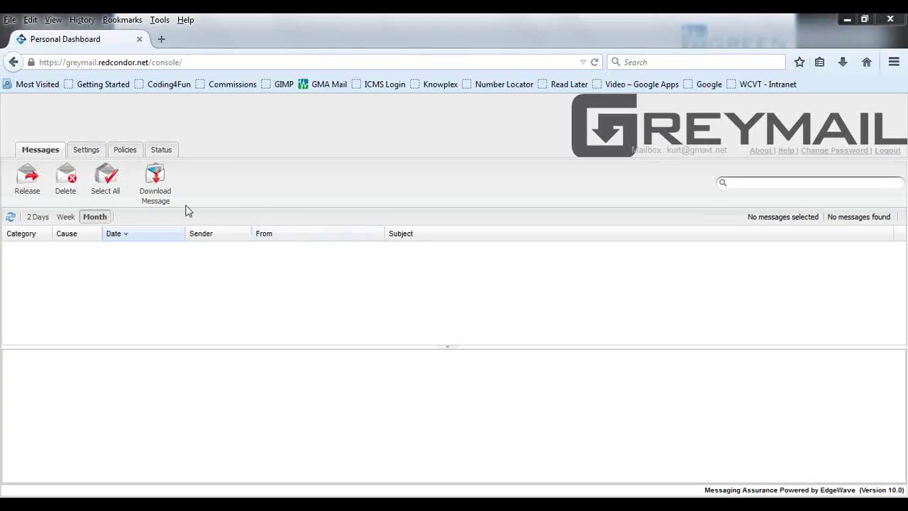
{"action": "left_click", "coordinate": [98, 155]}
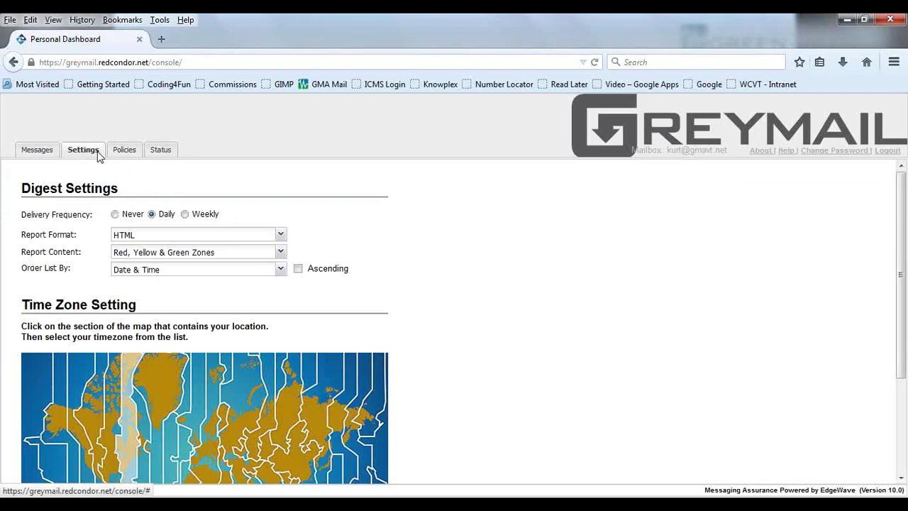
Step: Scroll through the message-type and sender filter Policies page
{"action": "left_click", "coordinate": [125, 151]}
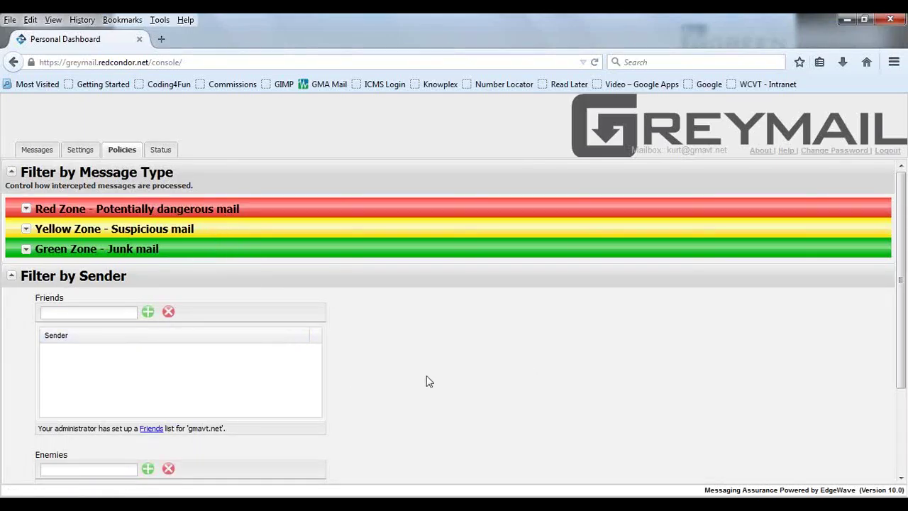
{"action": "scroll", "coordinate": [437, 385], "scroll_direction": "down", "scroll_amount": 3}
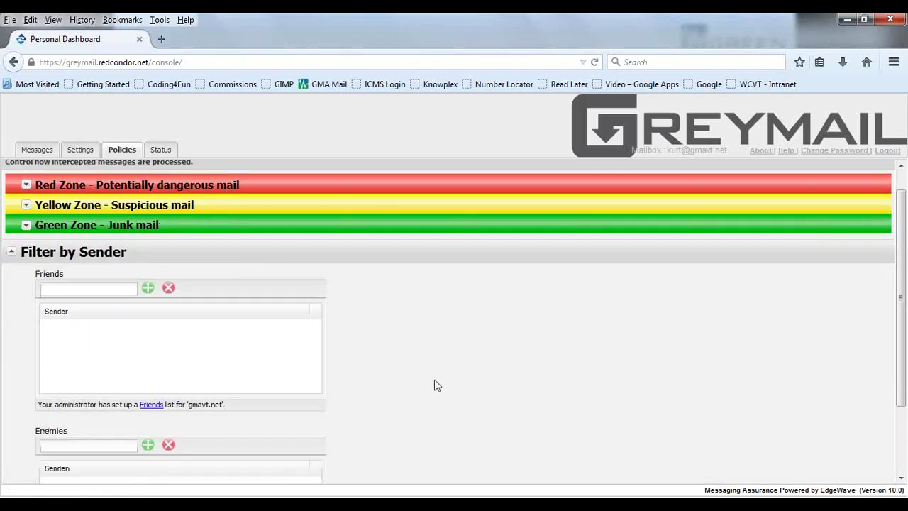
{"action": "scroll", "coordinate": [439, 389], "scroll_direction": "up", "scroll_amount": 3}
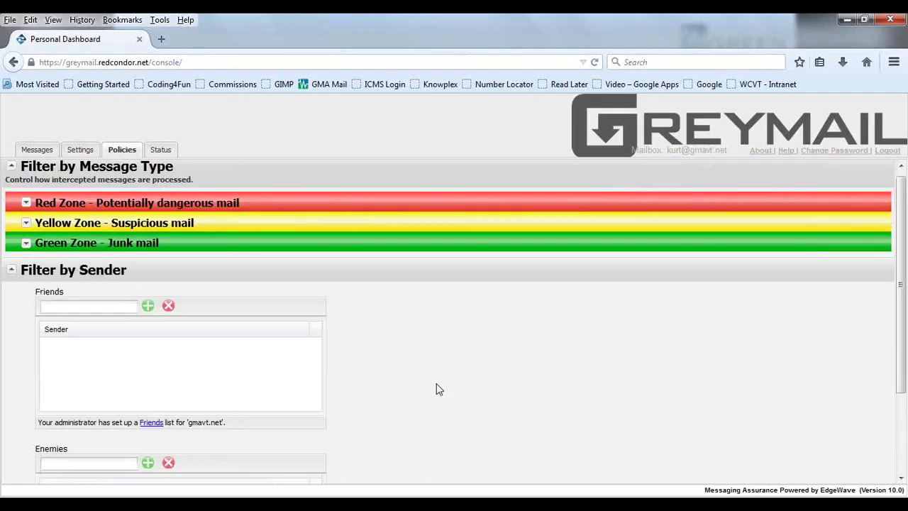
{"action": "scroll", "coordinate": [433, 380], "scroll_direction": "up", "scroll_amount": 1}
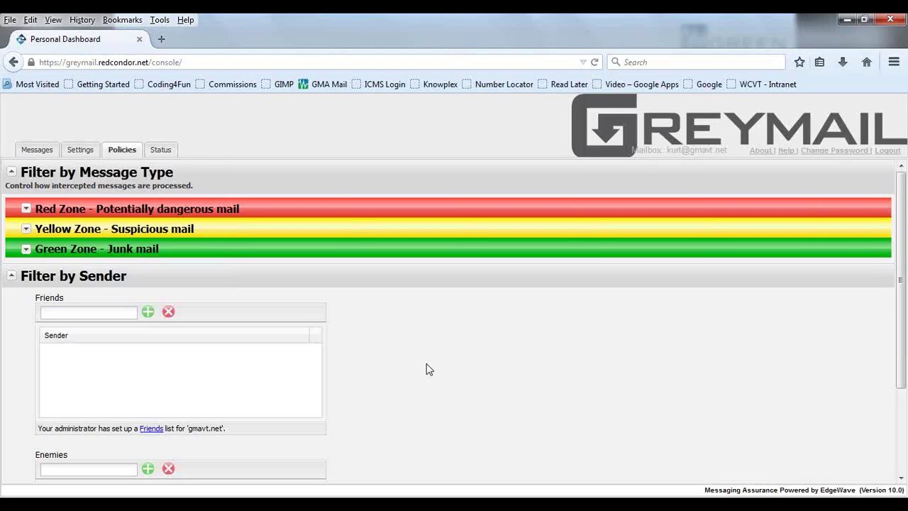
{"action": "scroll", "coordinate": [428, 386], "scroll_direction": "down", "scroll_amount": 3}
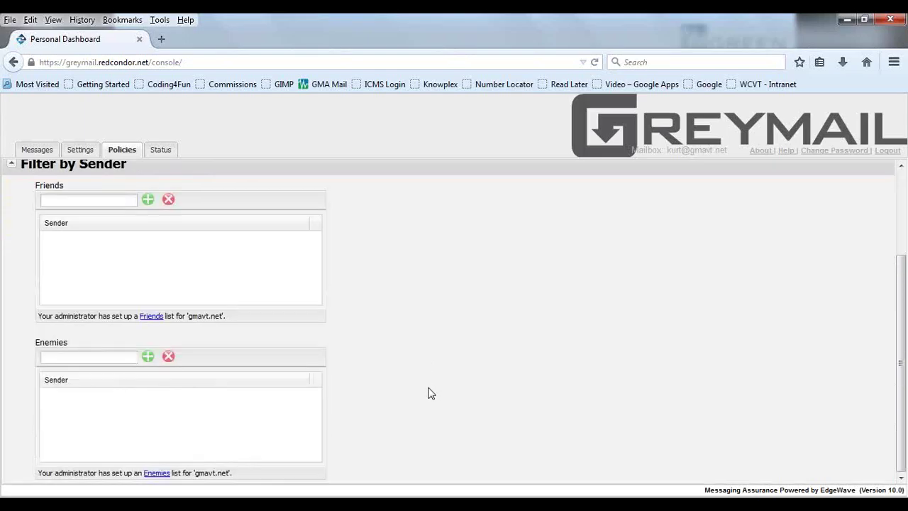
{"action": "scroll", "coordinate": [428, 392], "scroll_direction": "up", "scroll_amount": 3}
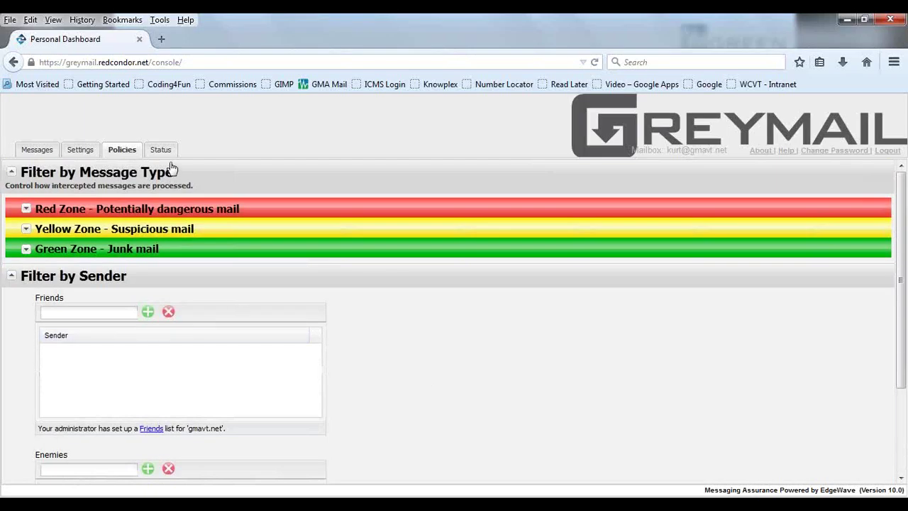
Step: Check the mailbox Status and Settings pages, then return to the Messages list
{"action": "left_click", "coordinate": [165, 154]}
{"action": "left_click", "coordinate": [81, 152]}
{"action": "left_click", "coordinate": [38, 152]}
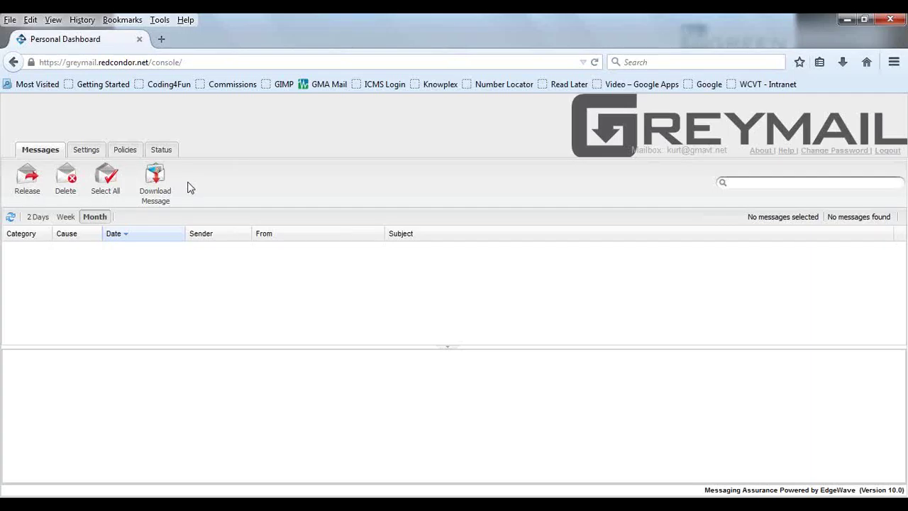
Step: Load webmail.gmavt.net in a new browser tab
{"action": "left_click", "coordinate": [166, 45]}
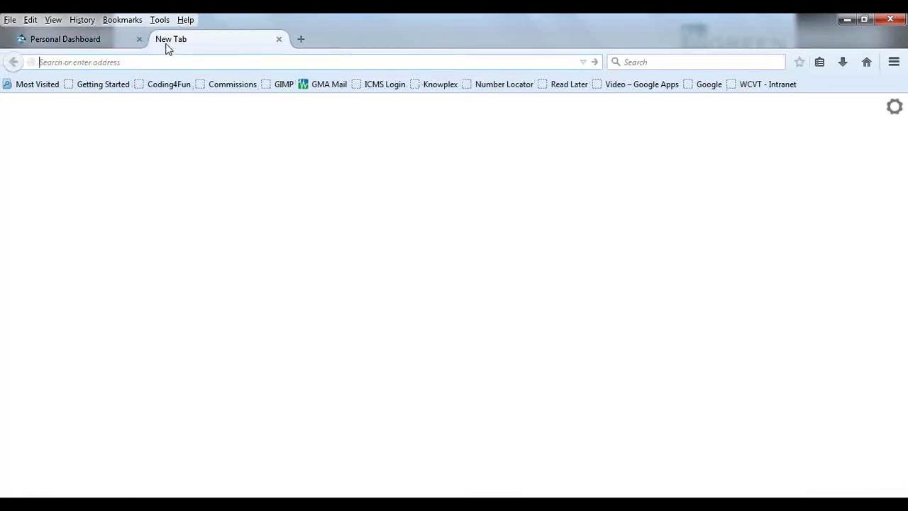
{"action": "type", "text": "web"}
{"action": "key", "text": "Return"}
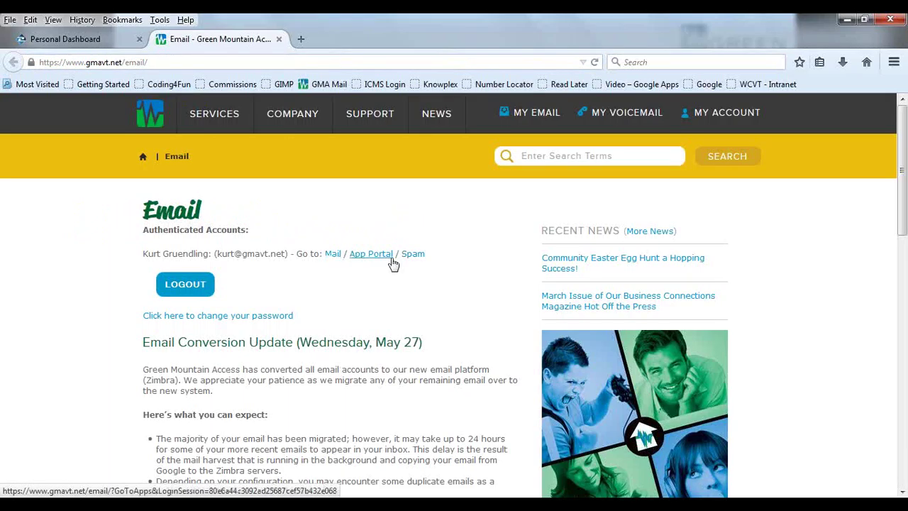
{"action": "left_click", "coordinate": [381, 260]}
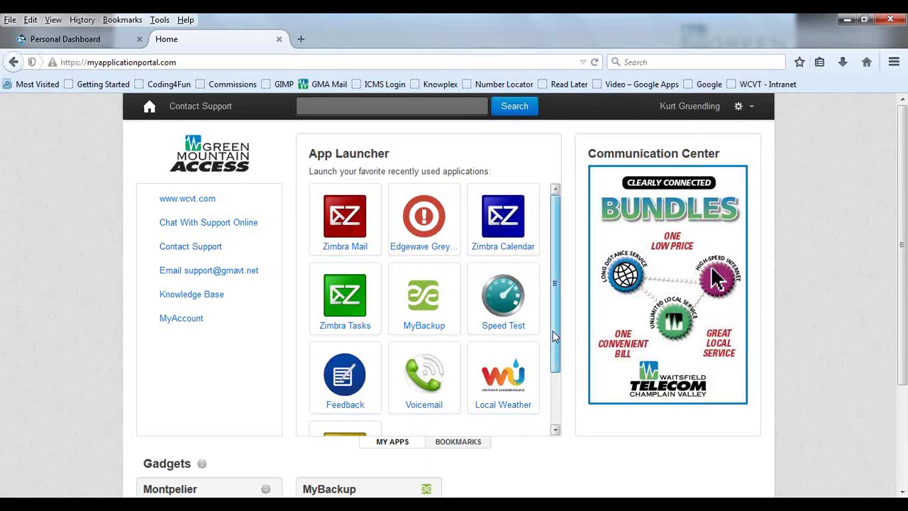
{"action": "left_click_drag", "start_coordinate": [558, 337], "coordinate": [554, 330]}
{"action": "mouse_move", "coordinate": [430, 222]}
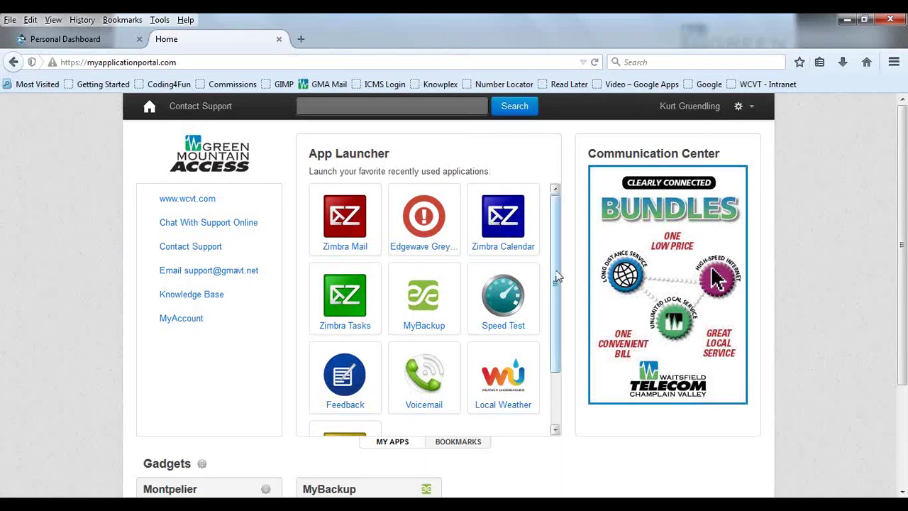
{"action": "left_click_drag", "start_coordinate": [557, 277], "coordinate": [557, 337]}
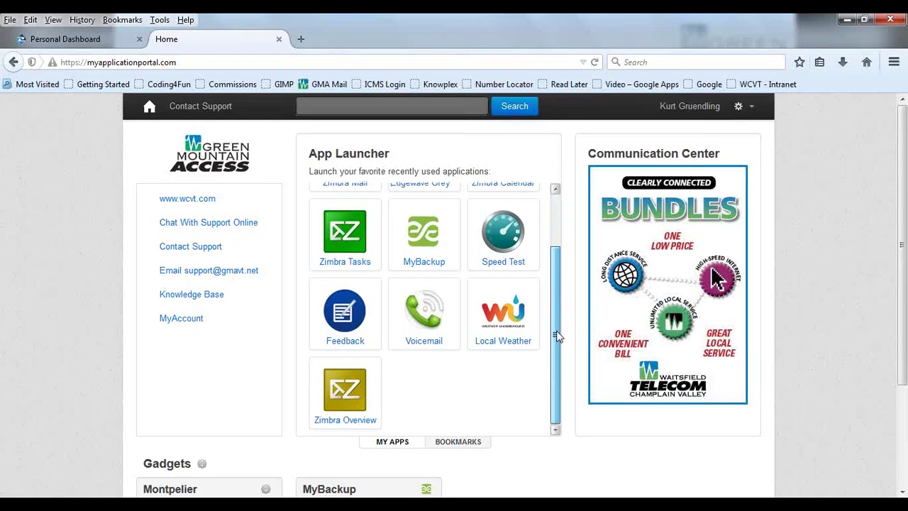
{"action": "scroll", "coordinate": [558, 337], "scroll_direction": "up", "scroll_amount": 2}
{"action": "scroll", "coordinate": [558, 338], "scroll_direction": "down", "scroll_amount": 2}
{"action": "mouse_move", "coordinate": [355, 410]}
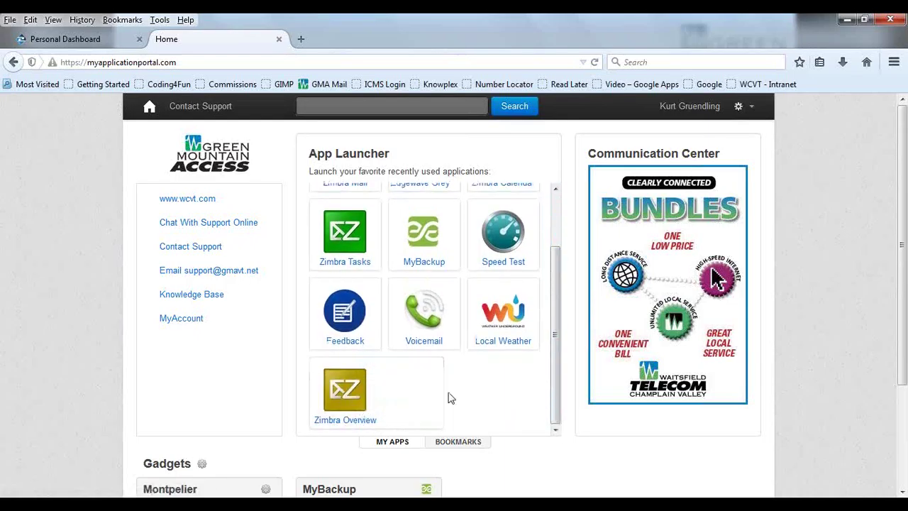
{"action": "left_click_drag", "start_coordinate": [557, 375], "coordinate": [546, 282]}
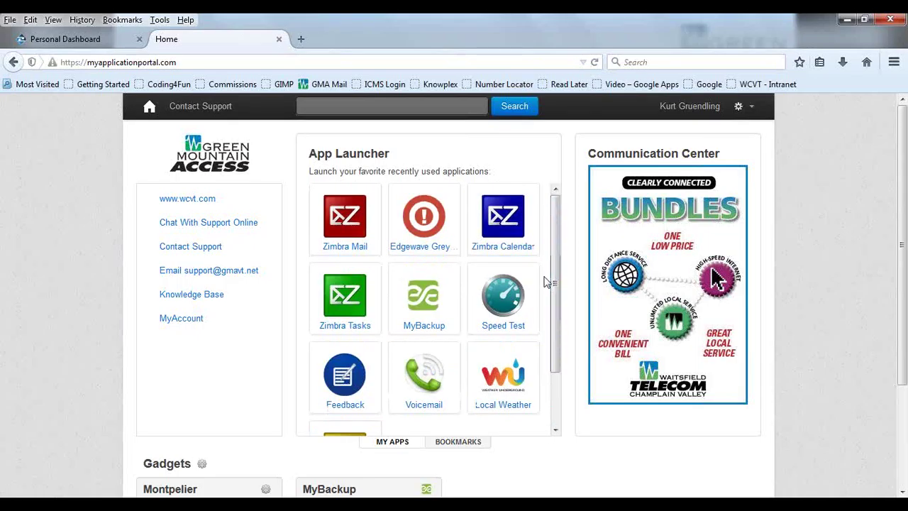
Step: Load webmail.gmavt.net in a new tab, open Mail, and answer No to the Out Of Office alert
{"action": "left_click", "coordinate": [111, 40]}
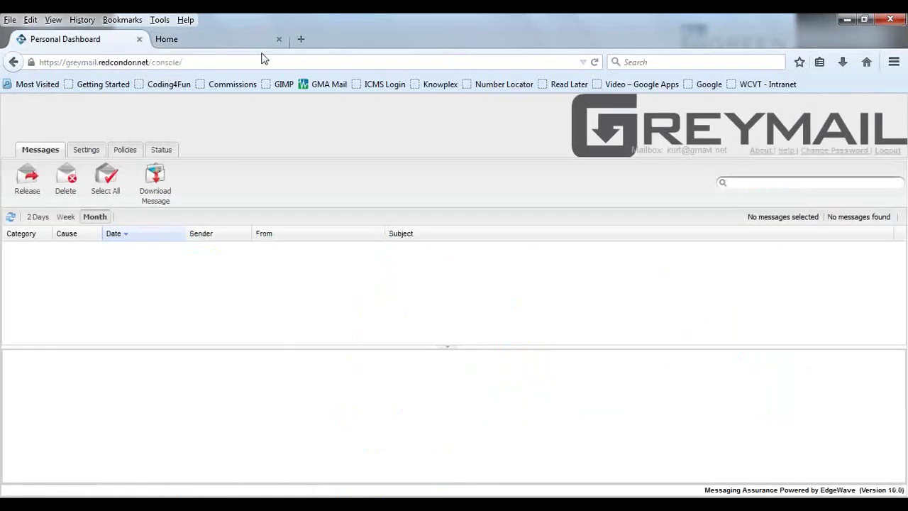
{"action": "left_click", "coordinate": [301, 40]}
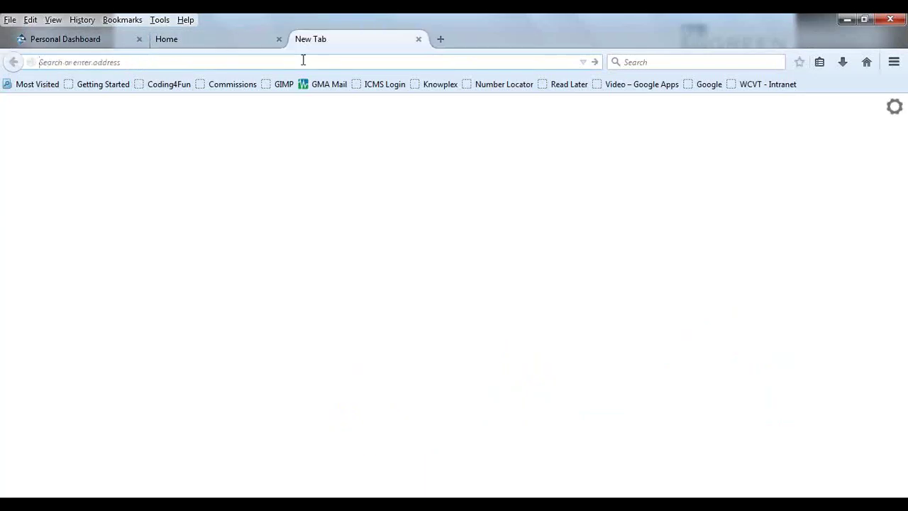
{"action": "type", "text": "we"}
{"action": "key", "text": "Return"}
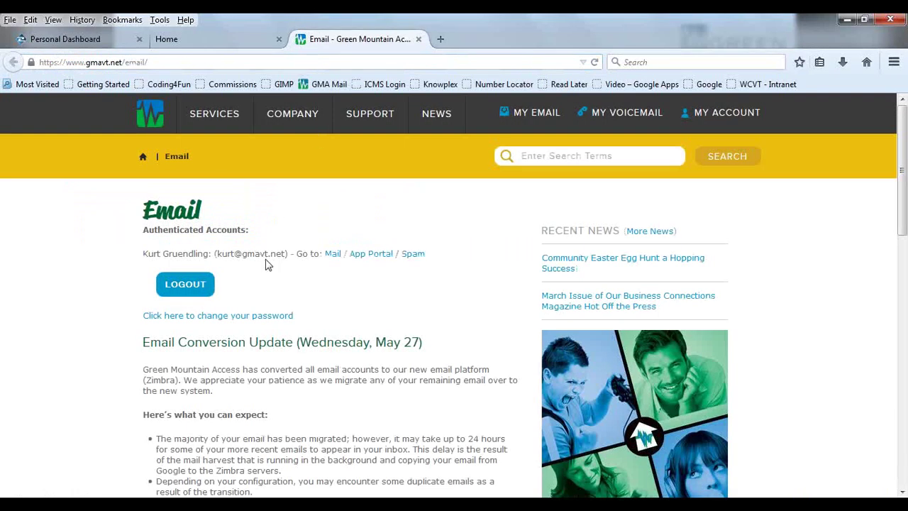
{"action": "left_click", "coordinate": [332, 256]}
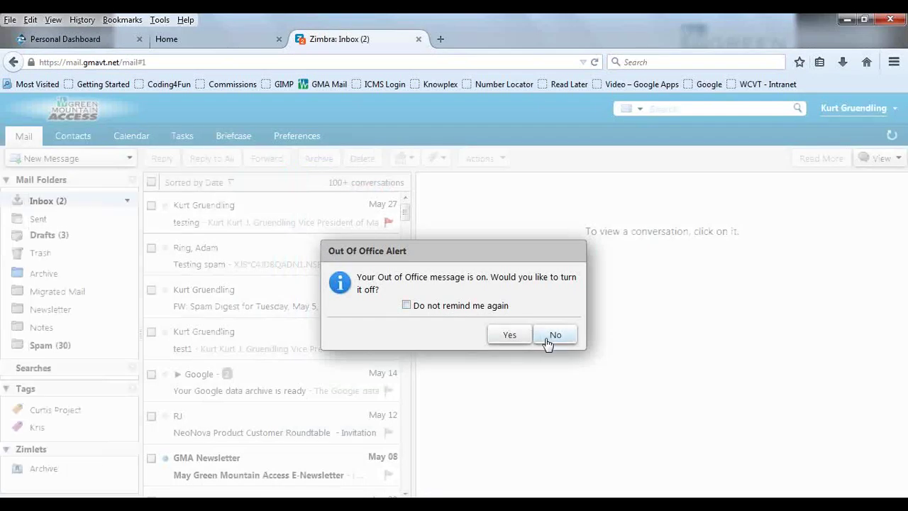
{"action": "left_click", "coordinate": [552, 335]}
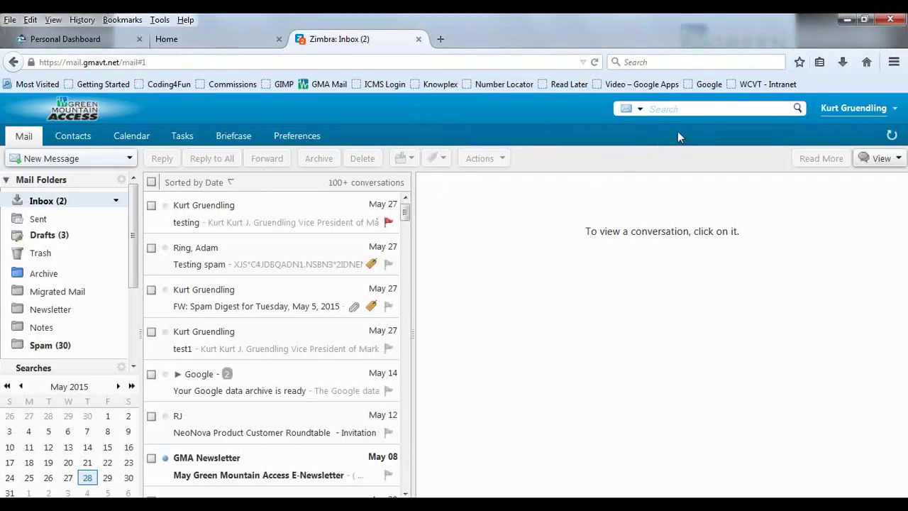
Step: Open Preferences and browse the Mail and General settings
{"action": "left_click", "coordinate": [315, 138]}
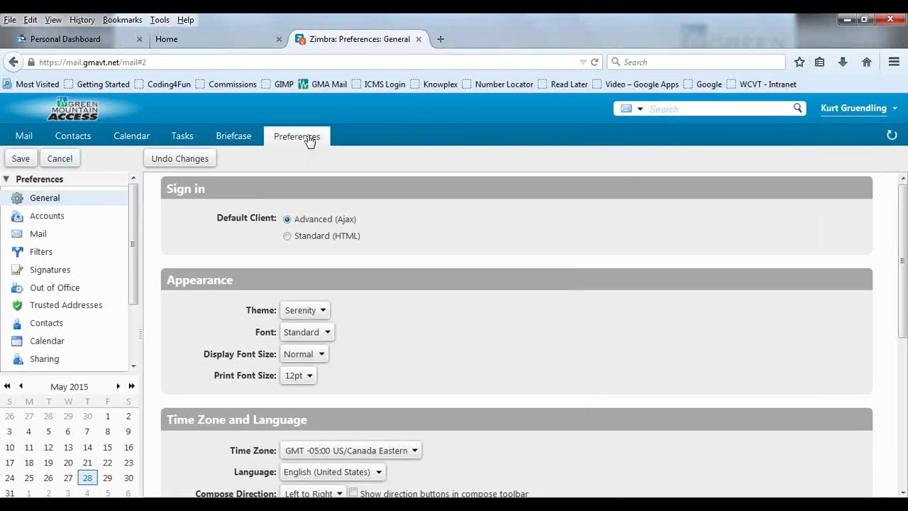
{"action": "left_click", "coordinate": [39, 233]}
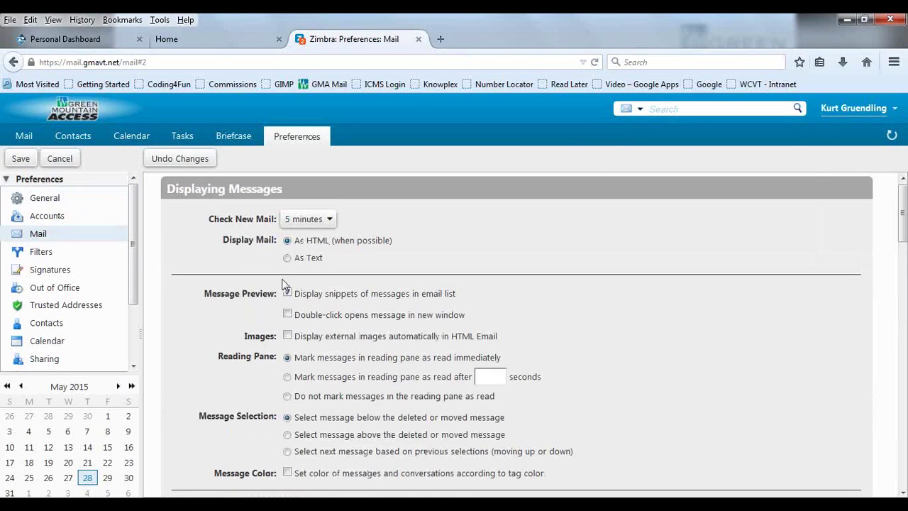
{"action": "scroll", "coordinate": [284, 286], "scroll_direction": "down", "scroll_amount": 3}
{"action": "scroll", "coordinate": [284, 286], "scroll_direction": "up", "scroll_amount": 3}
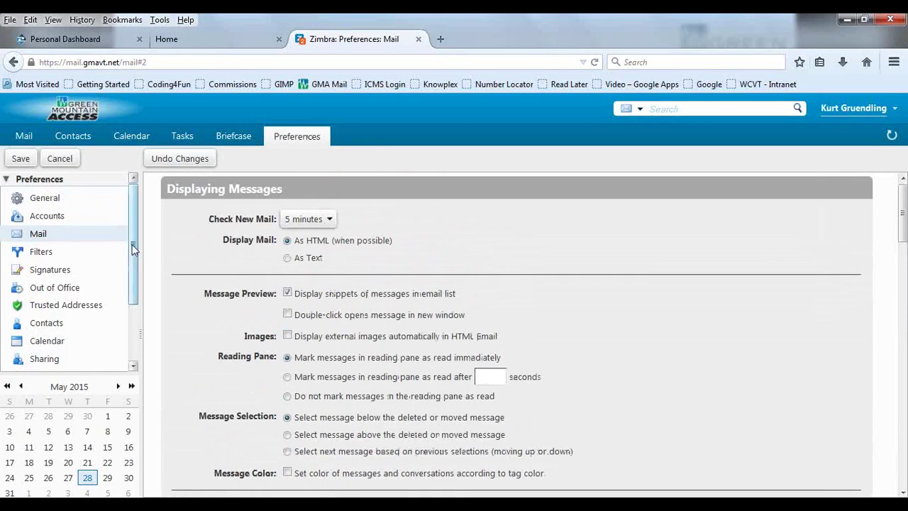
{"action": "left_click", "coordinate": [54, 201]}
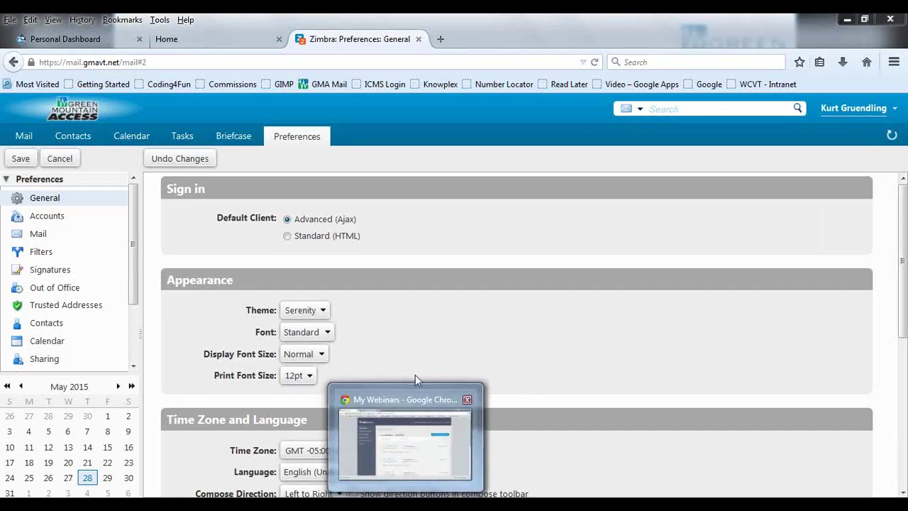
Step: Set the theme to Beach and save, accepting the reload but staying on the page
{"action": "left_click", "coordinate": [325, 312]}
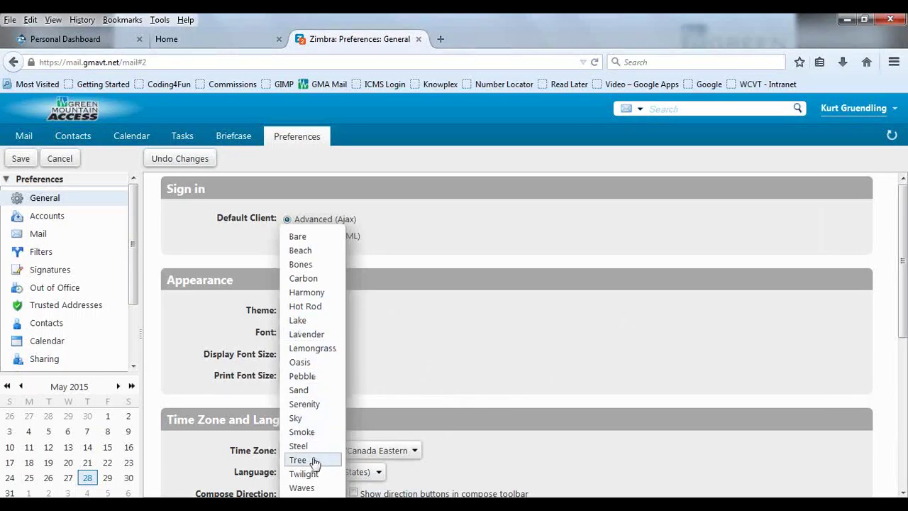
{"action": "left_click", "coordinate": [314, 252]}
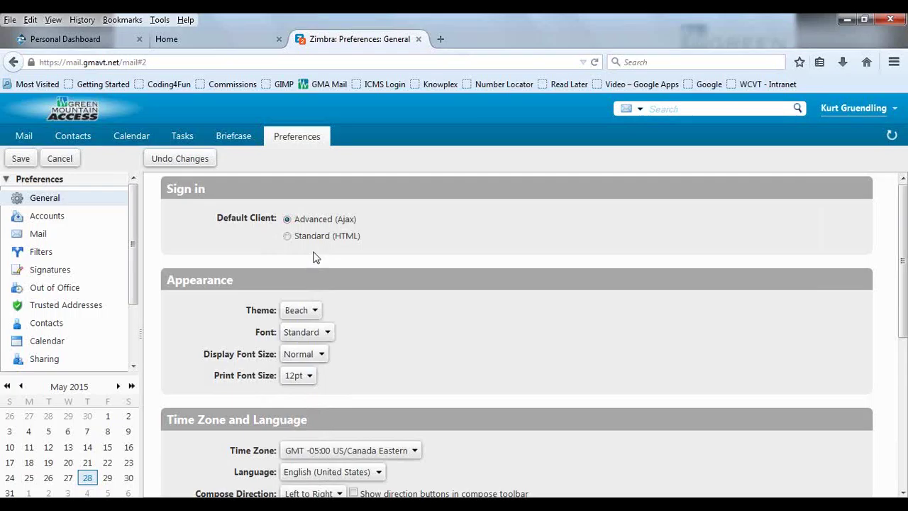
{"action": "left_click", "coordinate": [23, 161]}
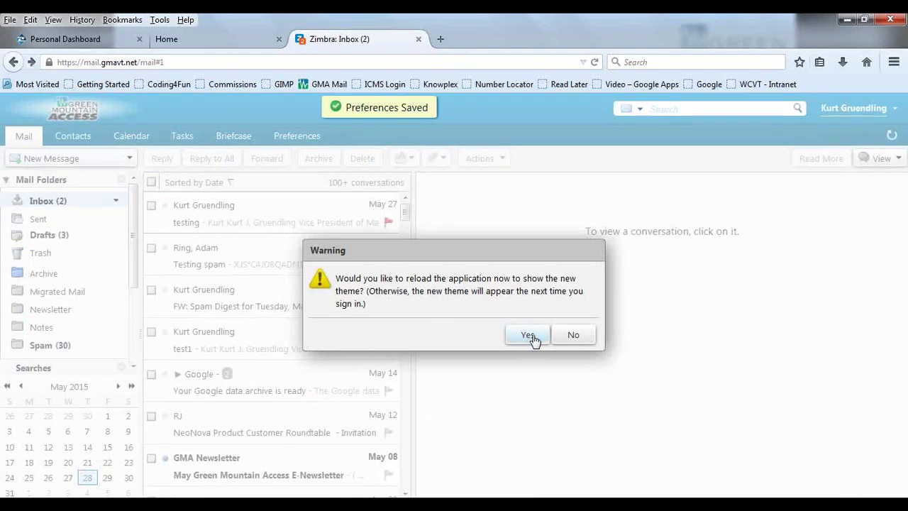
{"action": "left_click", "coordinate": [529, 336]}
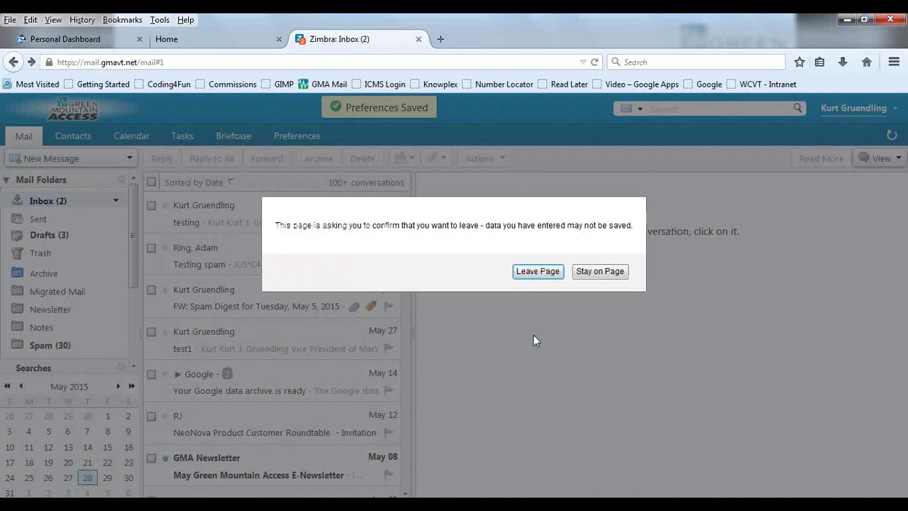
{"action": "left_click", "coordinate": [589, 275]}
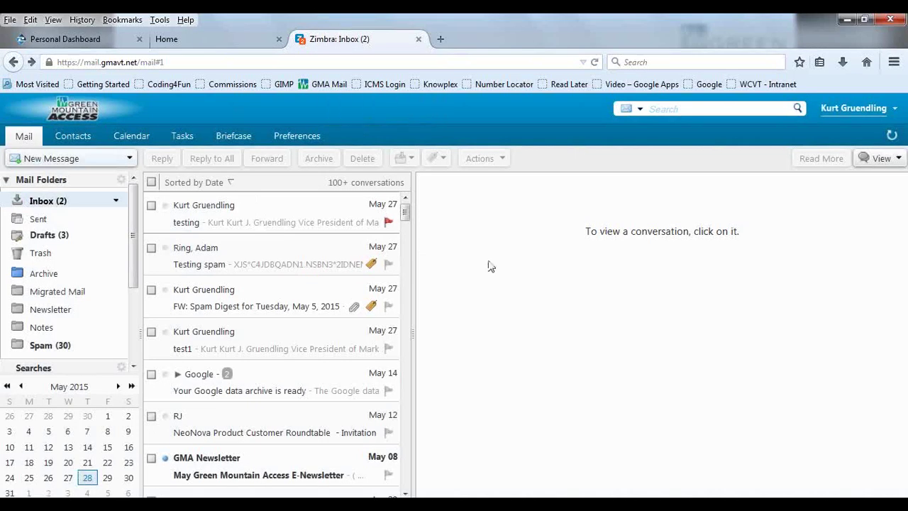
Step: Refresh the inbox, then choose Lemongrass as the theme in Preferences and save it
{"action": "left_click", "coordinate": [47, 200]}
{"action": "left_click", "coordinate": [304, 140]}
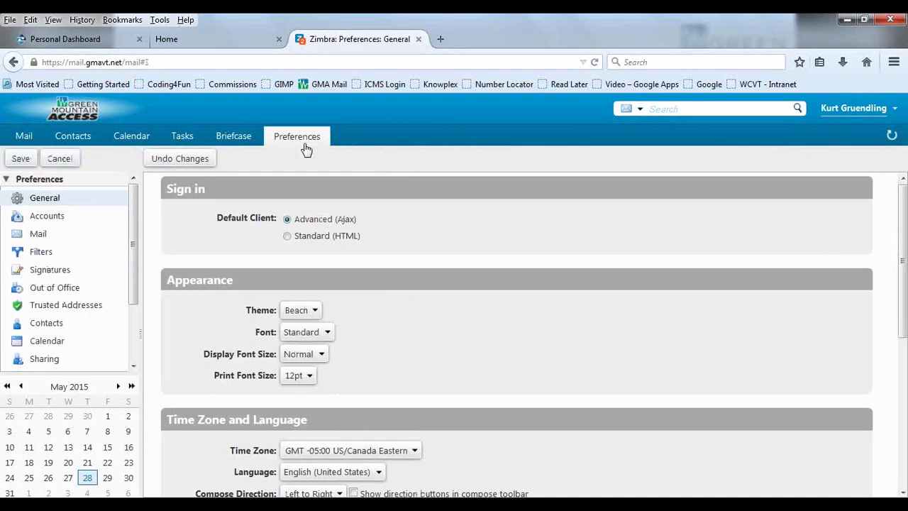
{"action": "left_click", "coordinate": [288, 306]}
{"action": "left_click", "coordinate": [311, 349]}
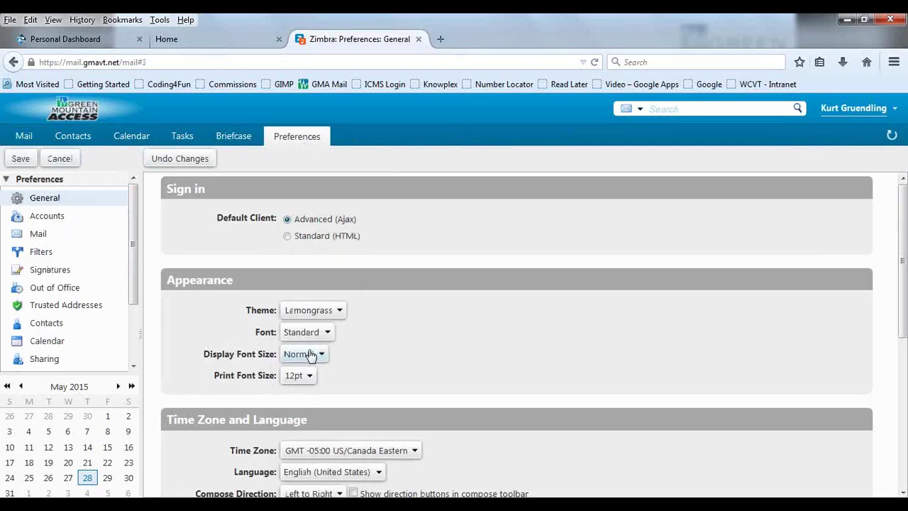
{"action": "left_click", "coordinate": [29, 159]}
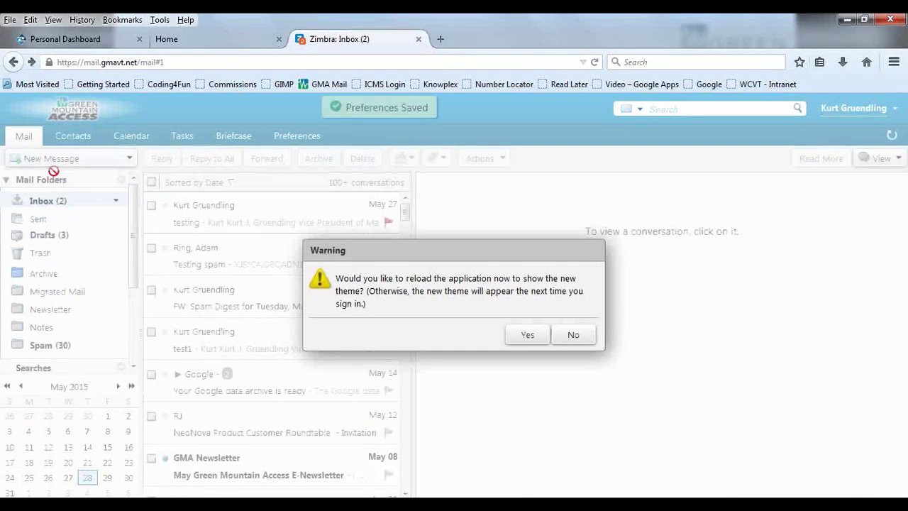
Step: Accept the reload to Lemongrass and keep the out-of-office message when alerted
{"action": "left_click", "coordinate": [528, 336]}
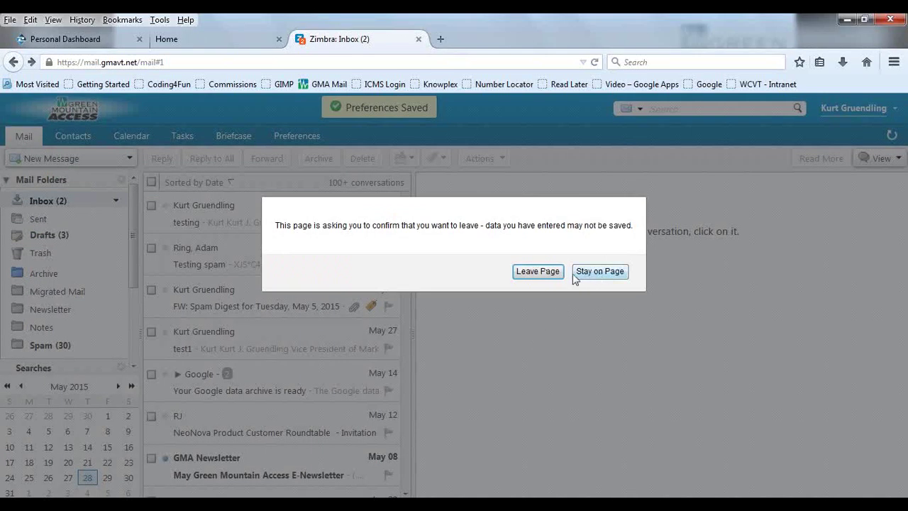
{"action": "left_click", "coordinate": [539, 271]}
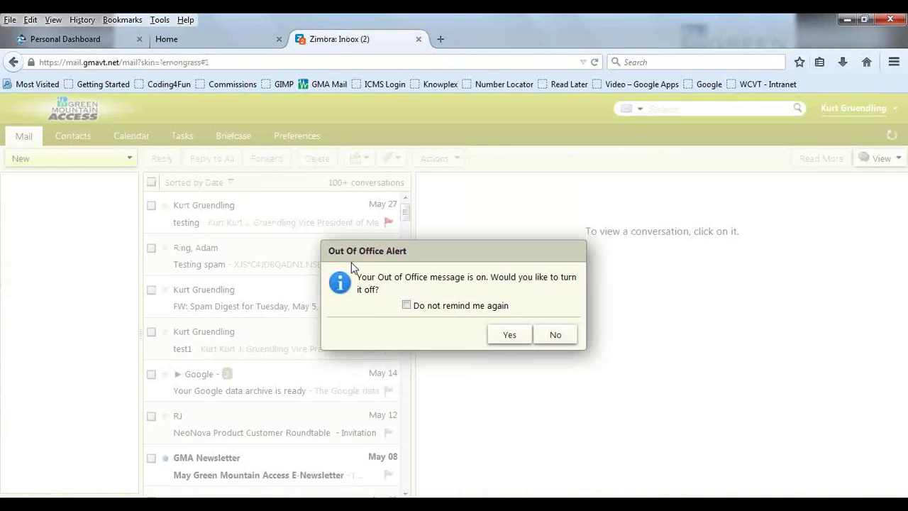
{"action": "left_click", "coordinate": [550, 338]}
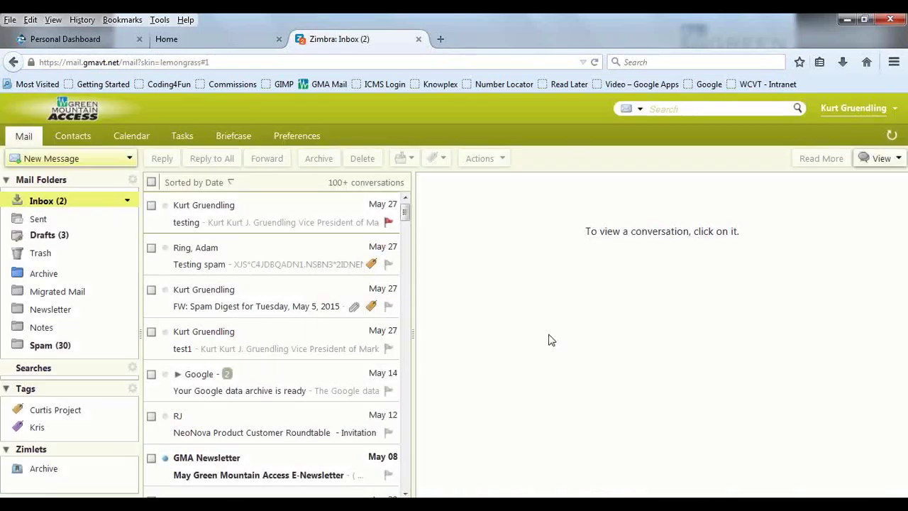